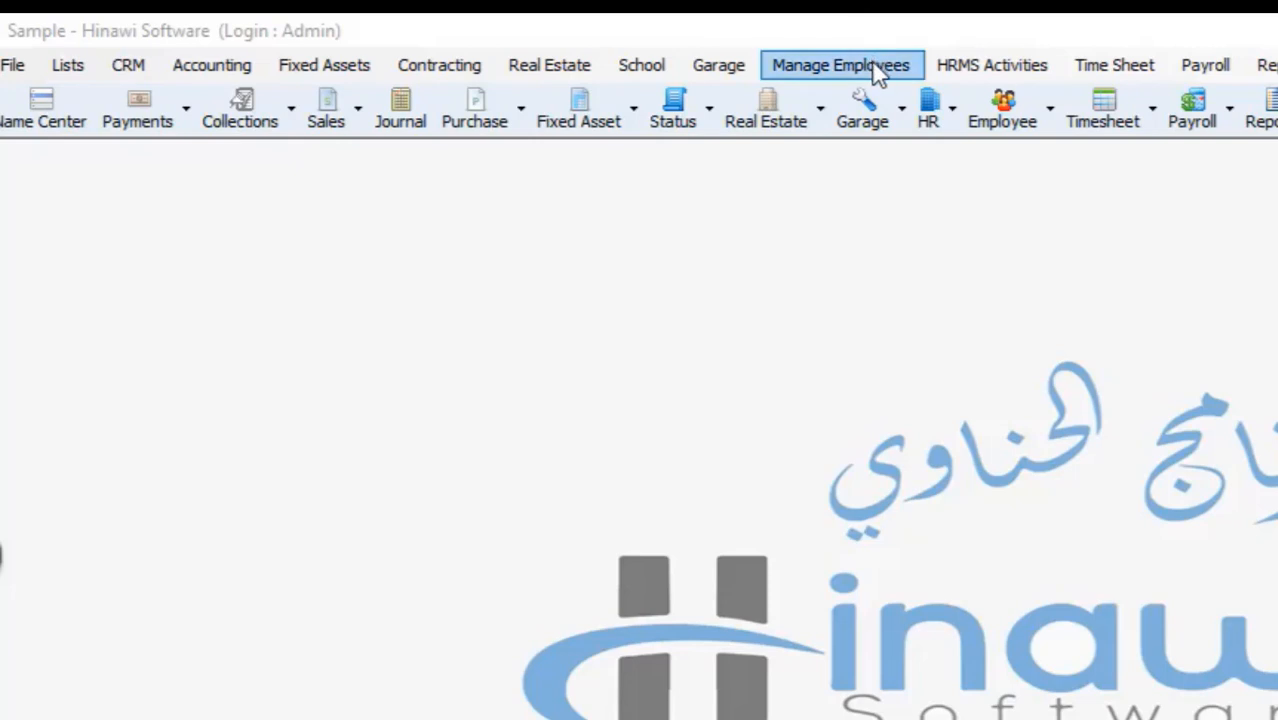
pyautogui.click(956, 66)
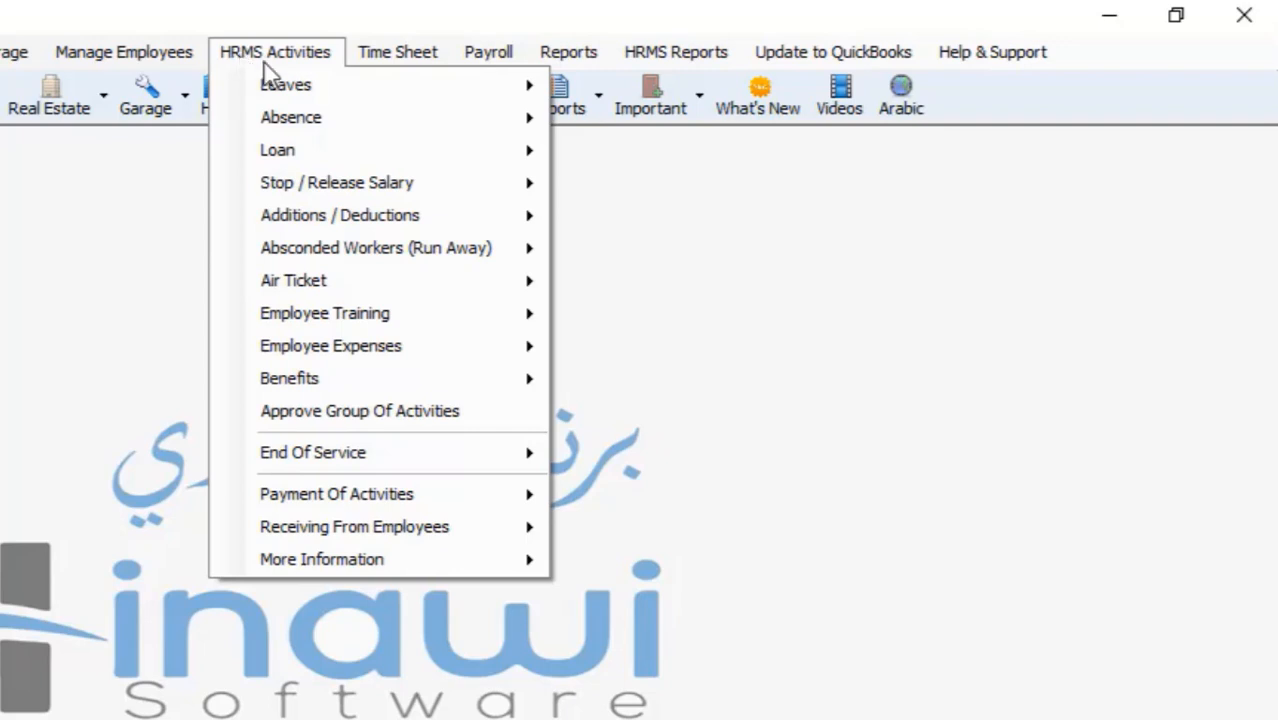
pyautogui.moveTo(280, 88)
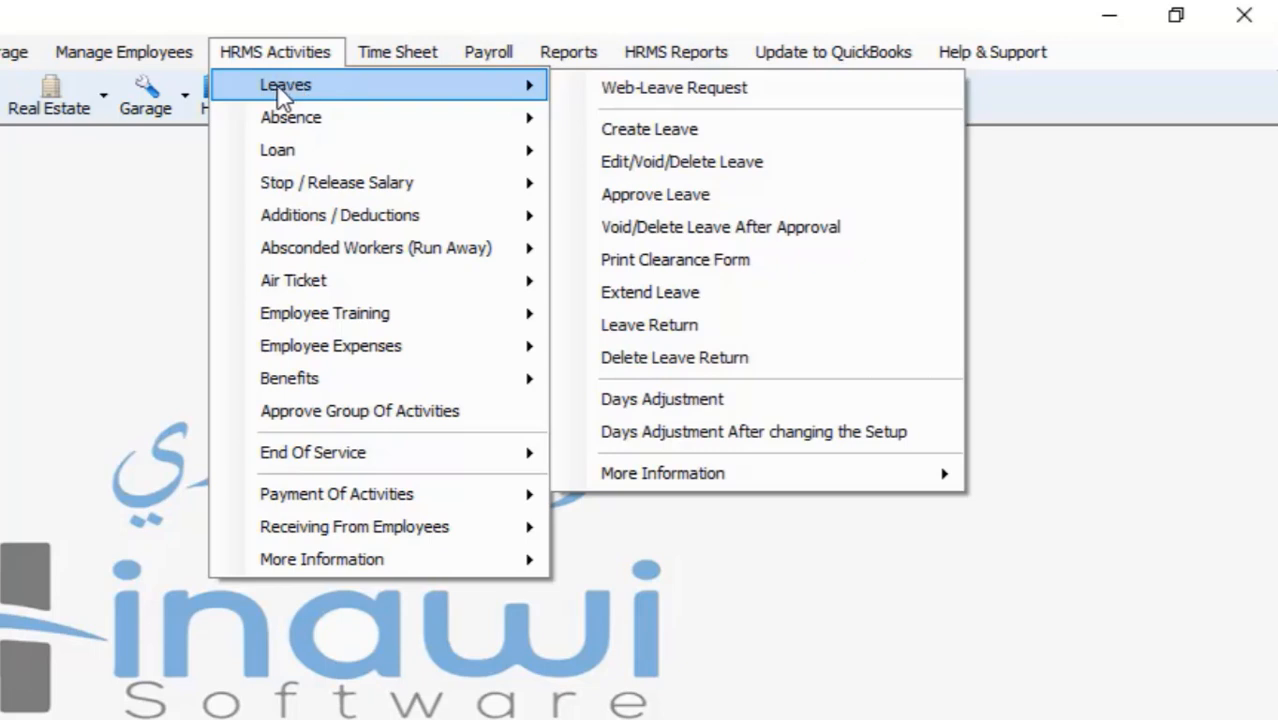
pyautogui.moveTo(322, 116)
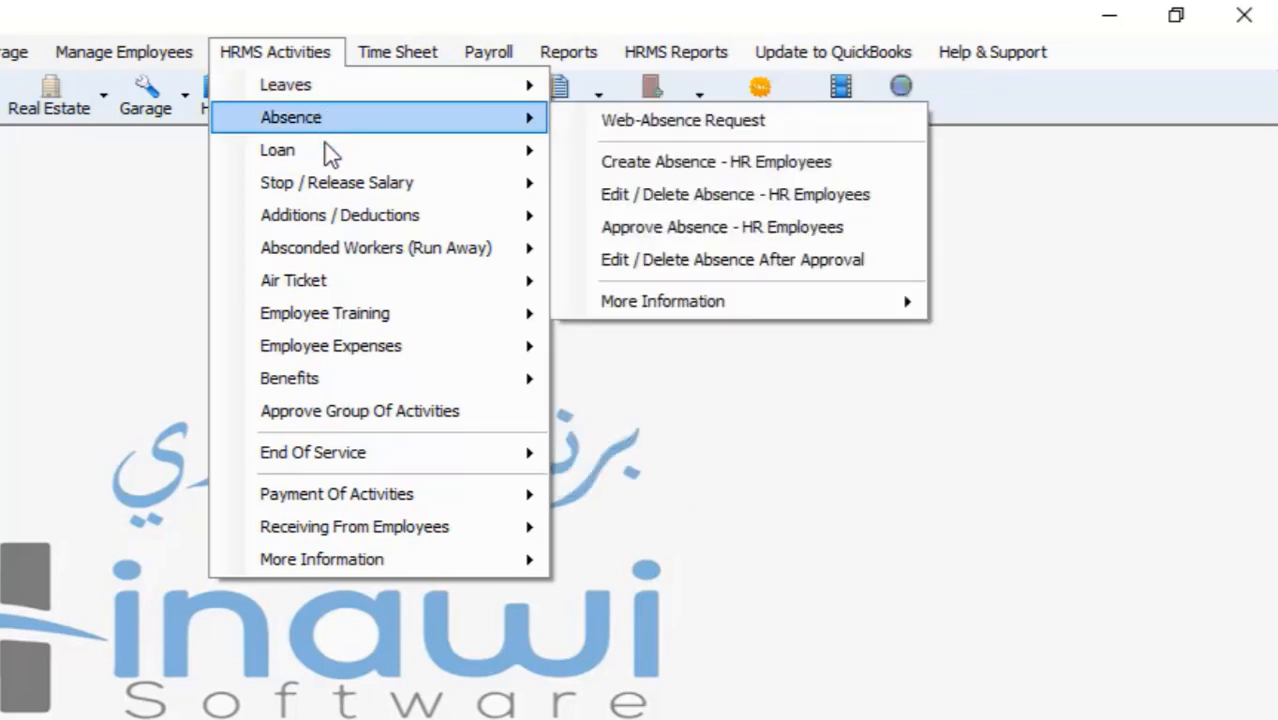
pyautogui.moveTo(326, 193)
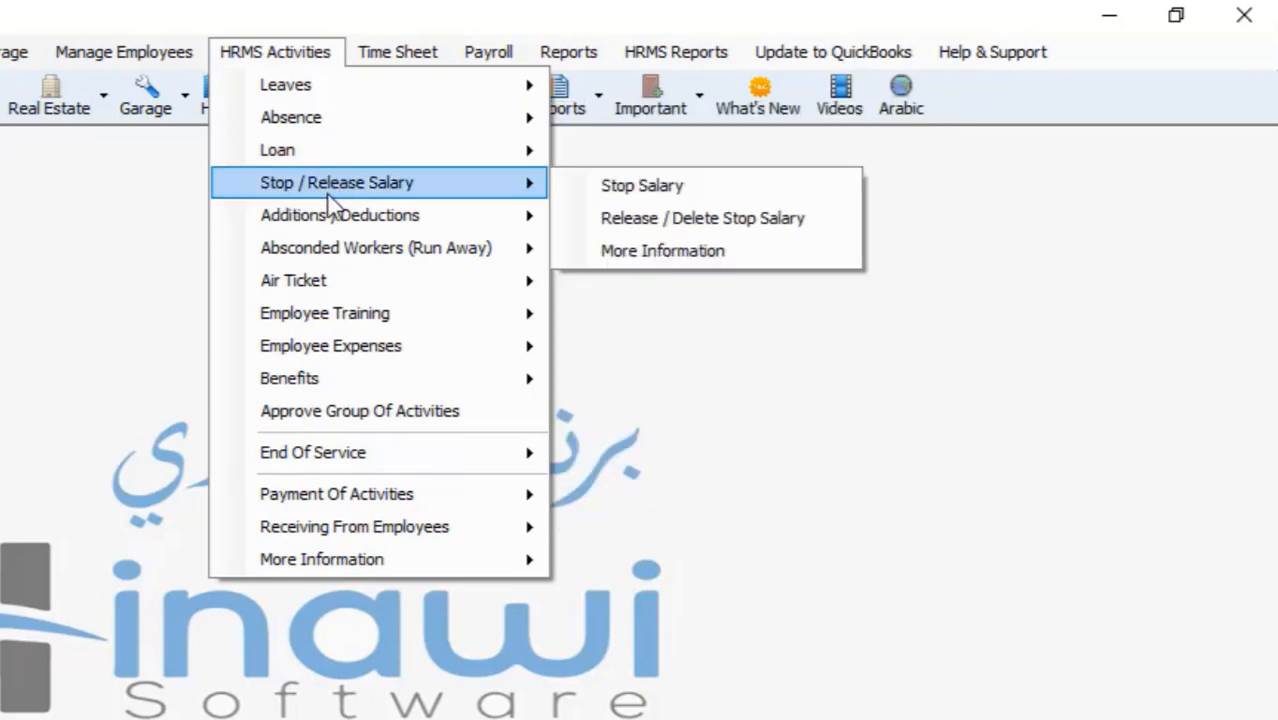
pyautogui.moveTo(327, 258)
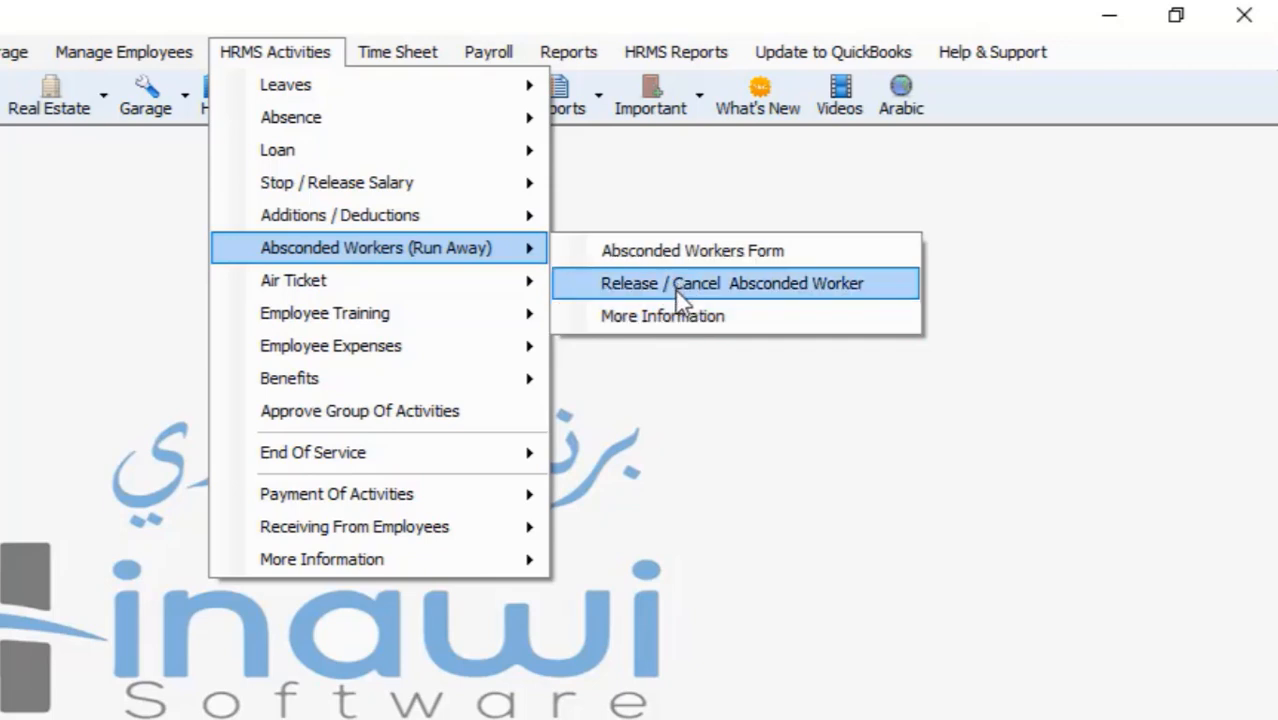
# Open a draft HR payroll salary sheet for Test Company
pyautogui.click(515, 51)
pyautogui.click(515, 55)
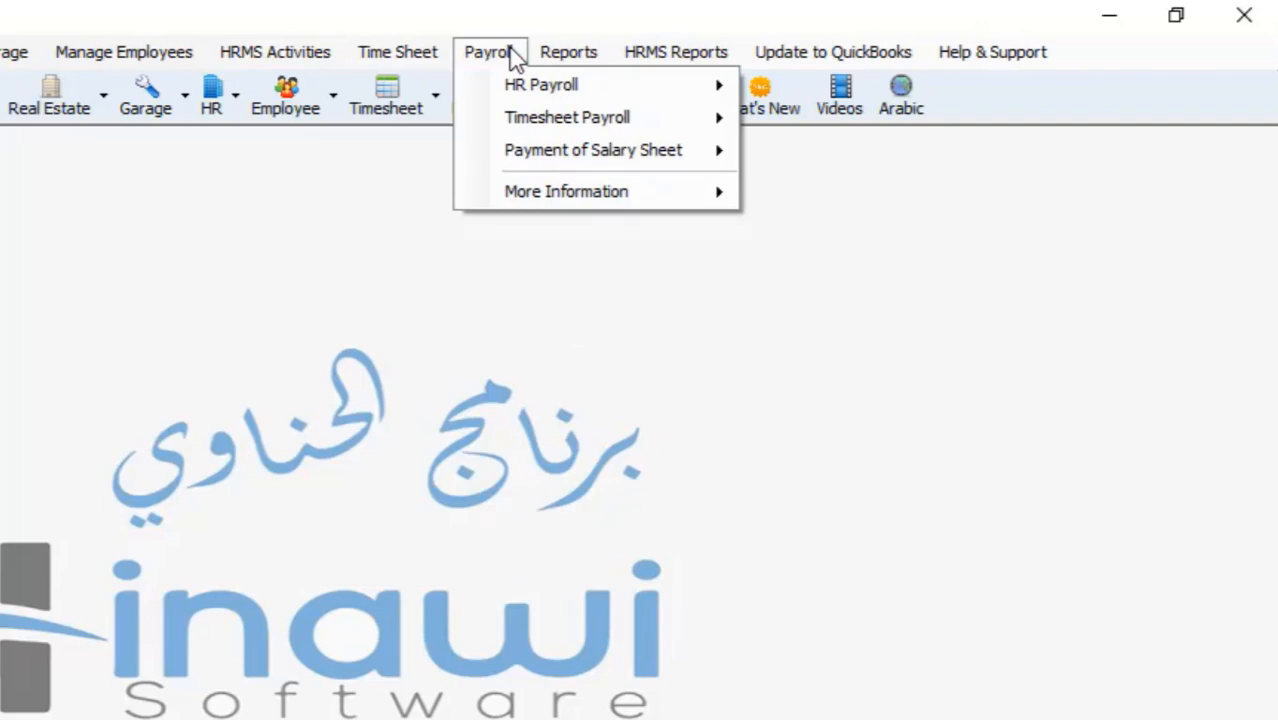
pyautogui.moveTo(516, 86)
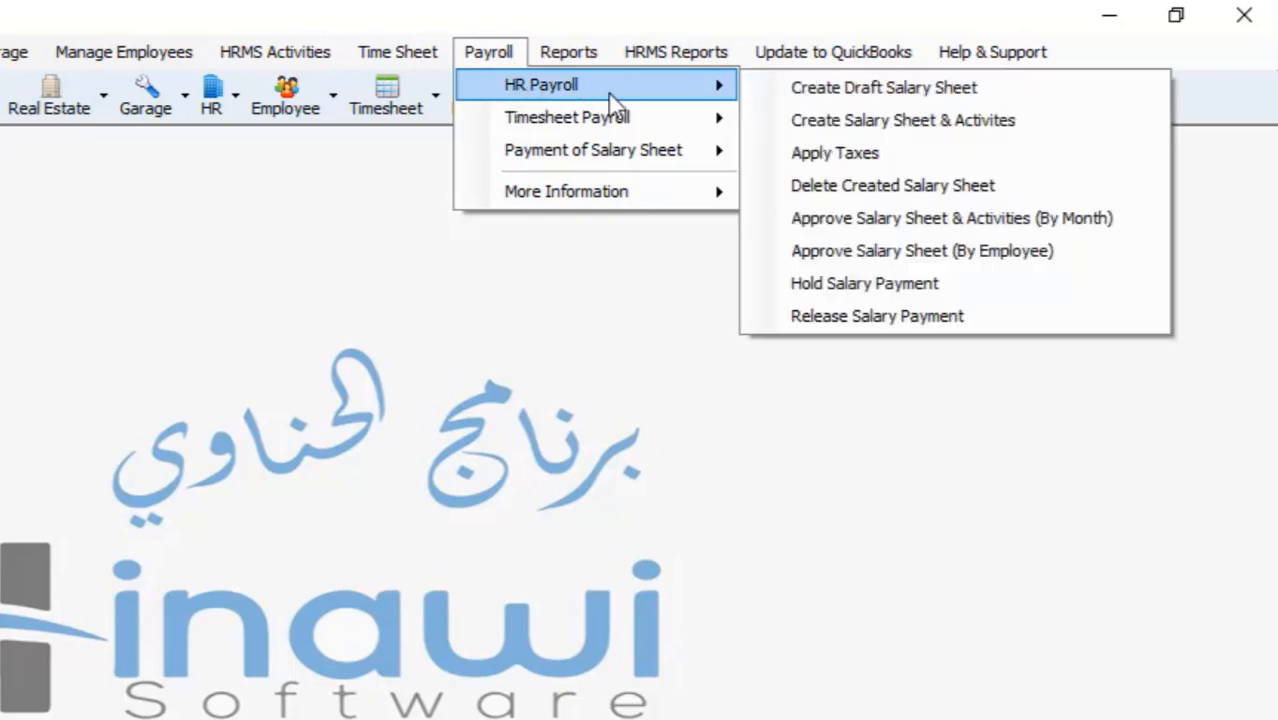
pyautogui.click(868, 100)
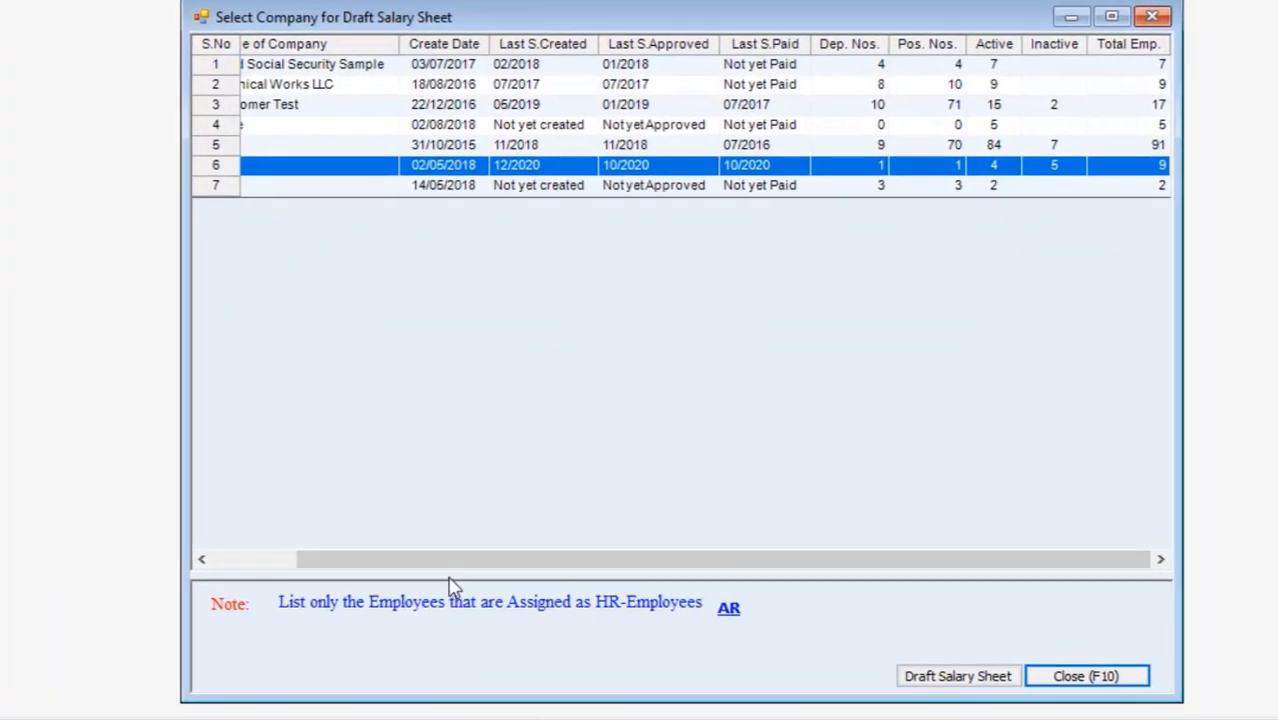
pyautogui.moveTo(322, 560); pyautogui.dragTo(183, 537)
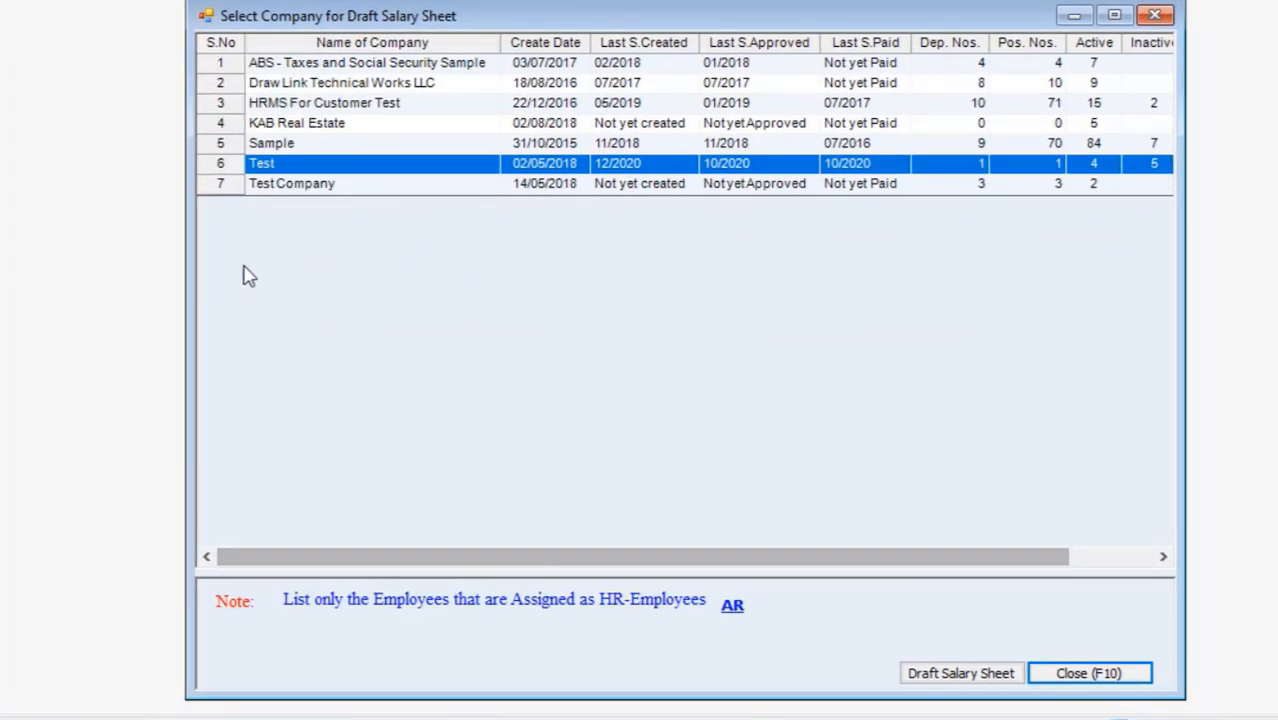
pyautogui.click(270, 190)
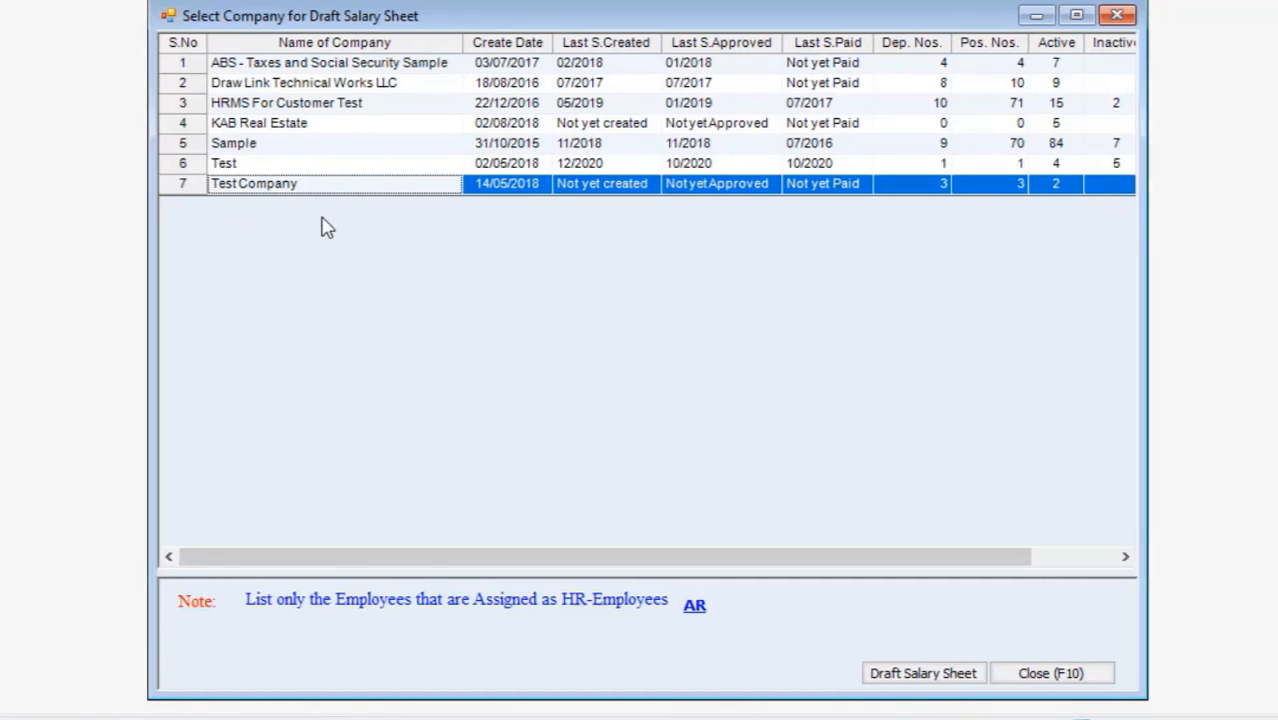
pyautogui.click(911, 680)
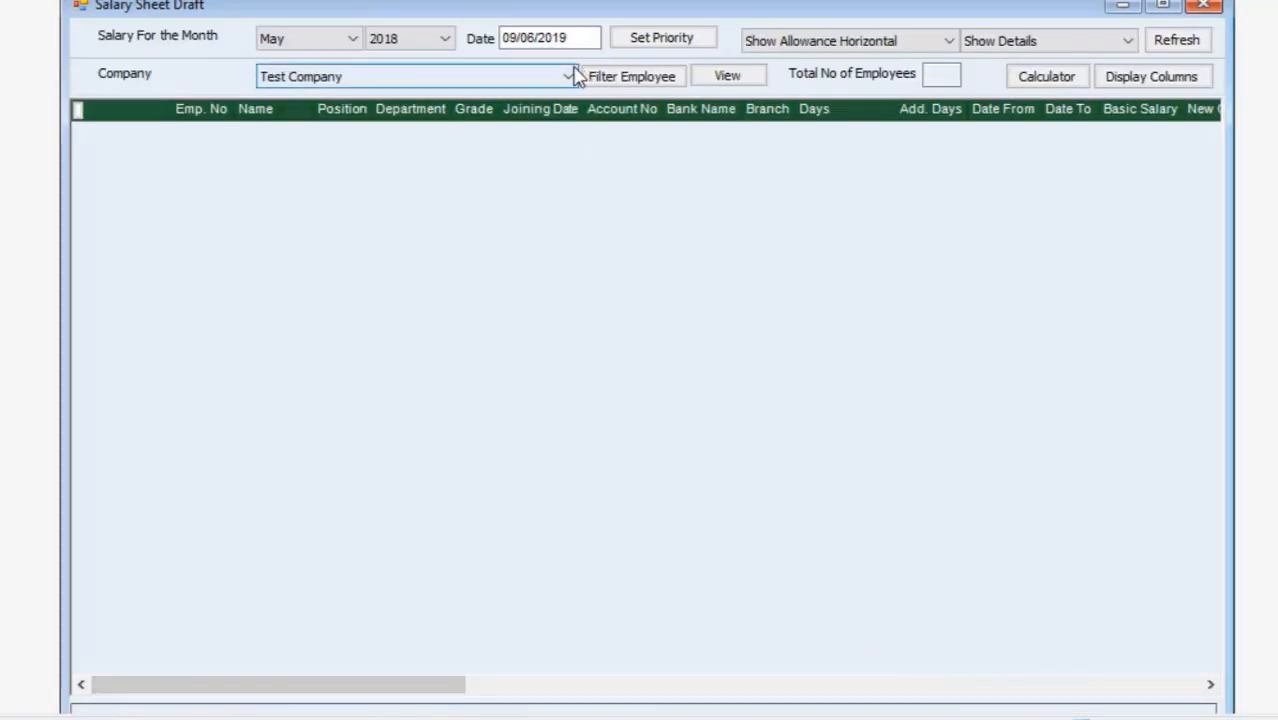
# Change the draft salary sheet's year to 2019, keeping May as the month, and accept the year change
pyautogui.click(422, 37)
pyautogui.click(391, 80)
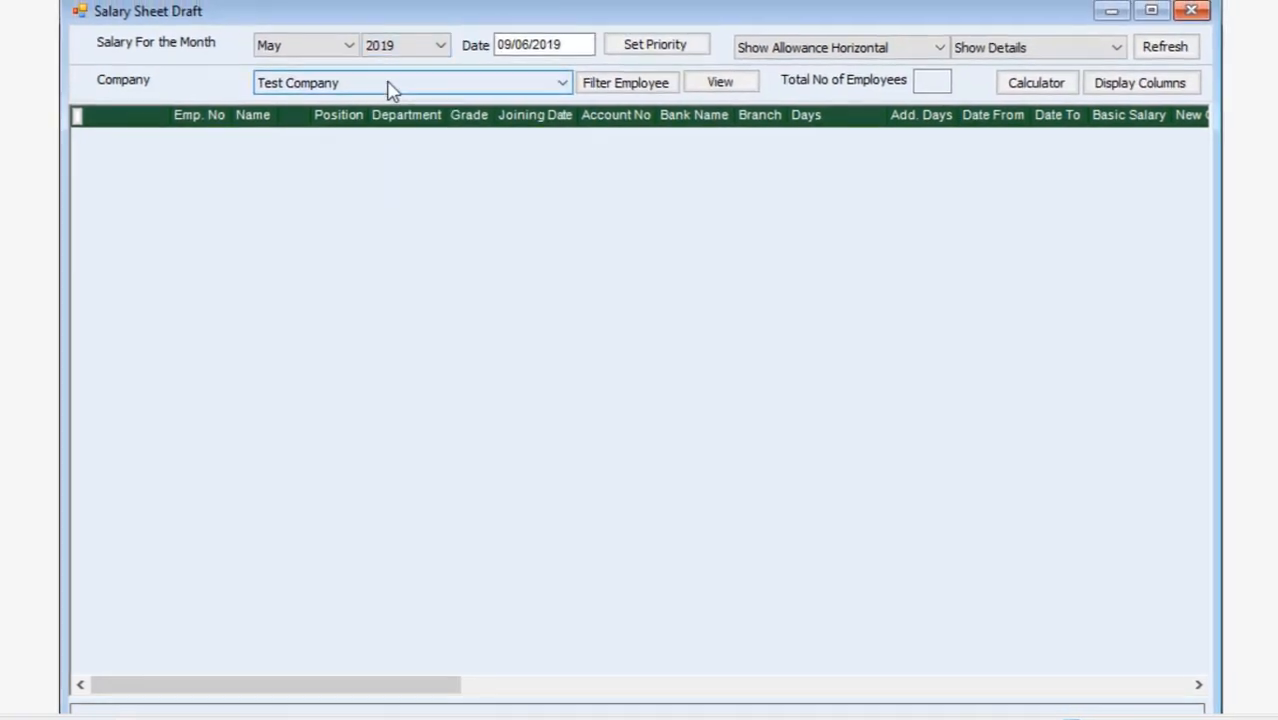
pyautogui.click(660, 88)
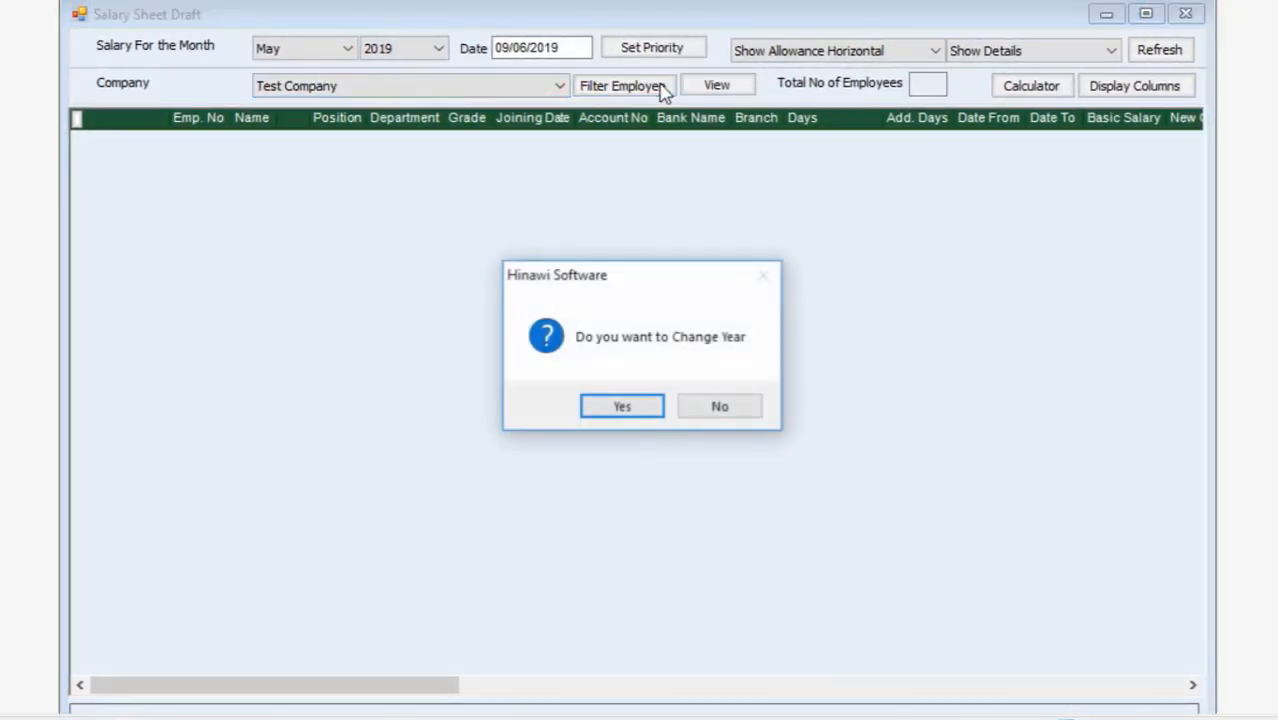
pyautogui.click(619, 406)
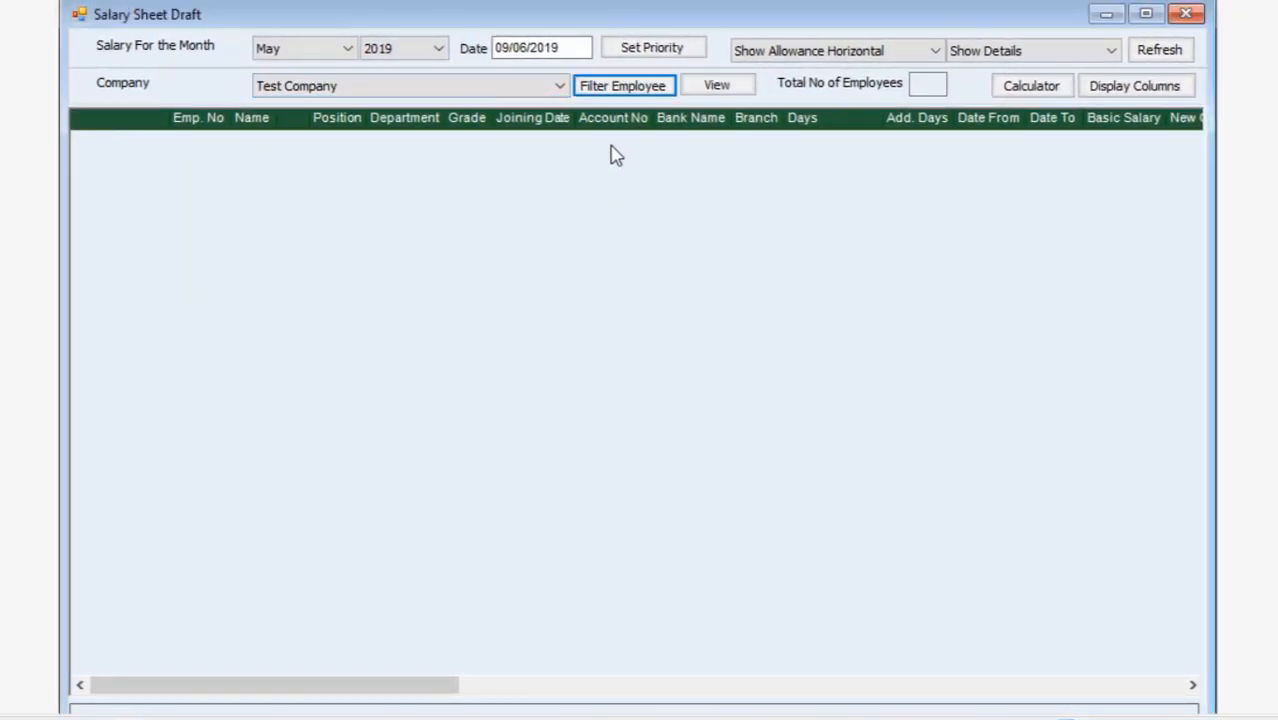
# Filter the draft salary sheet to the Admin.Assistant employee in the Administration department
pyautogui.click(610, 90)
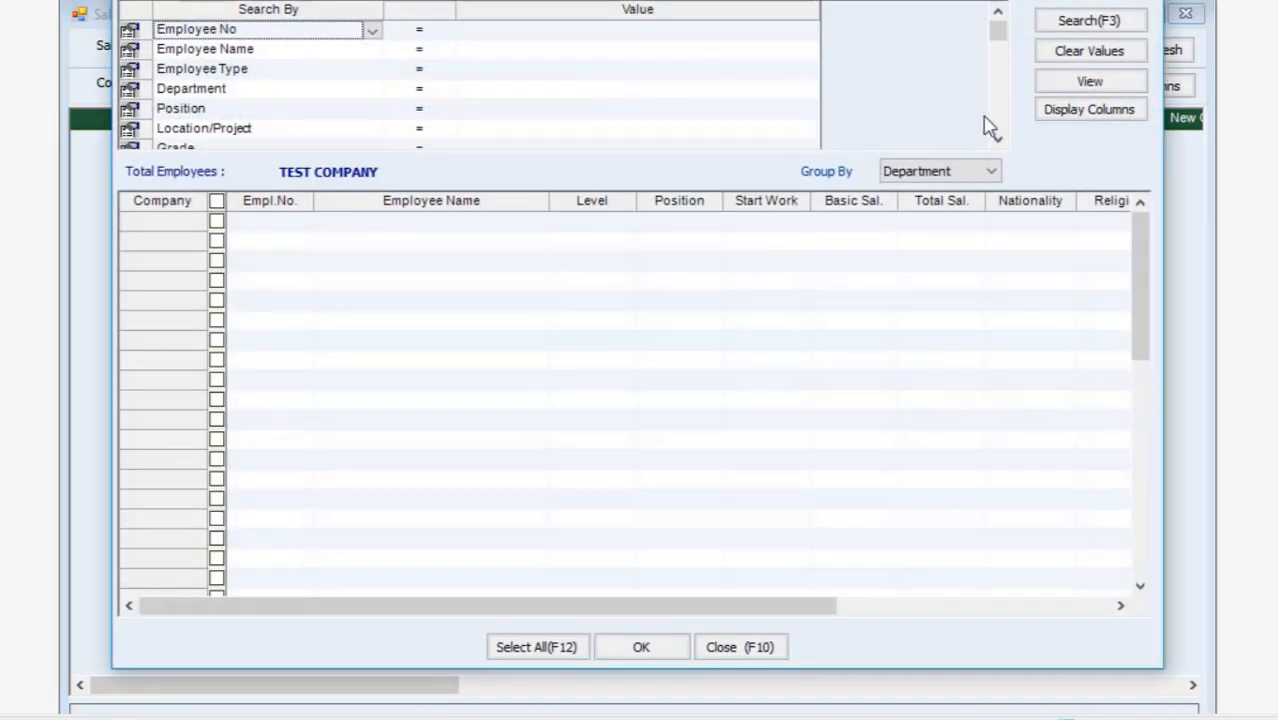
pyautogui.click(1068, 88)
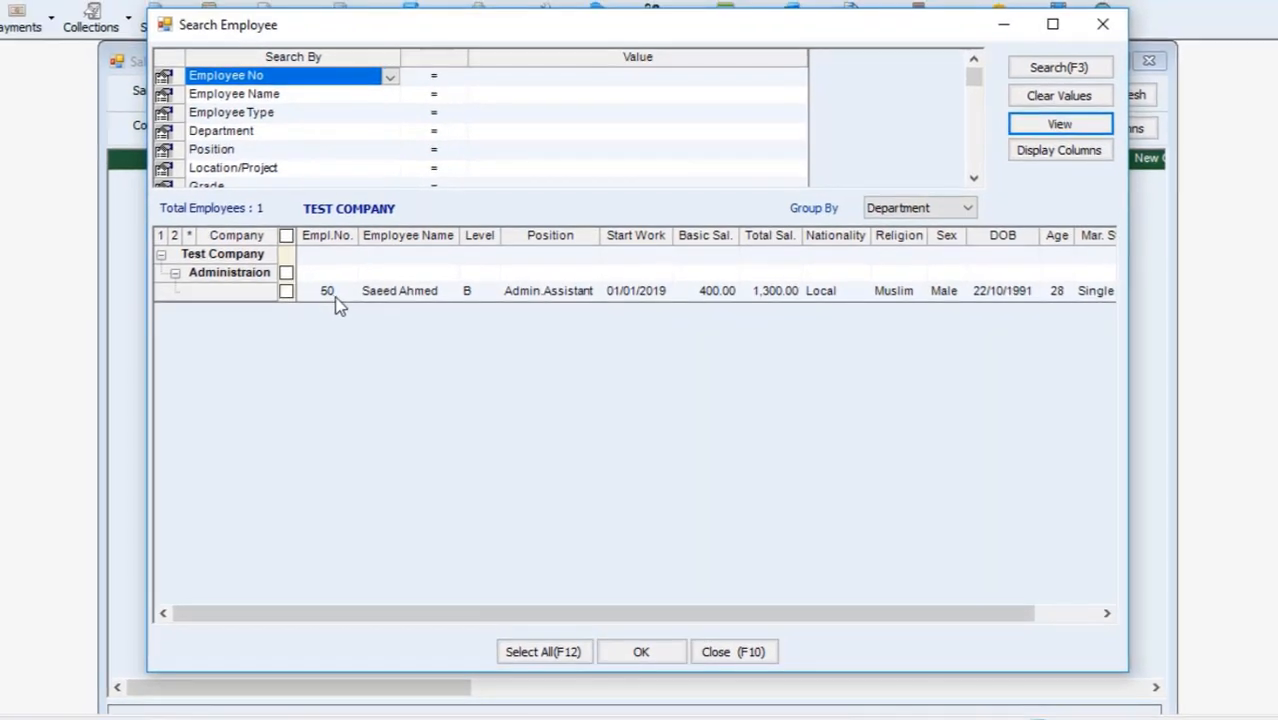
pyautogui.click(287, 291)
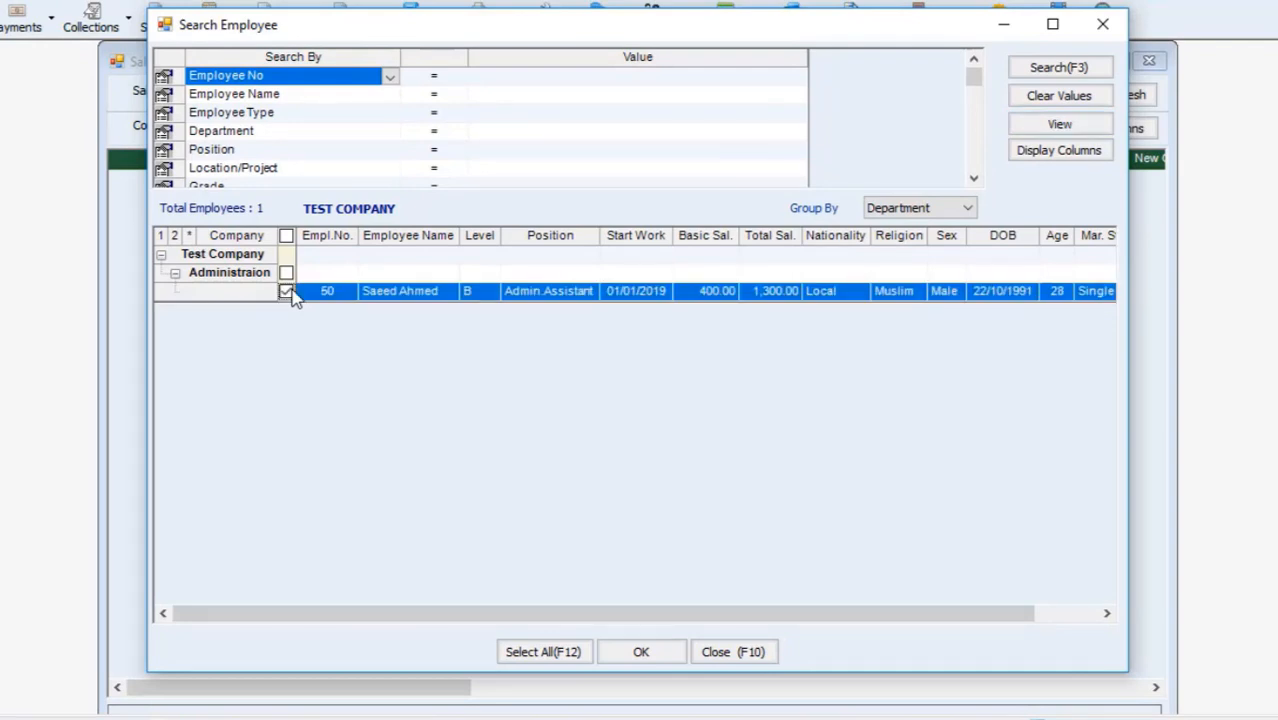
pyautogui.click(642, 654)
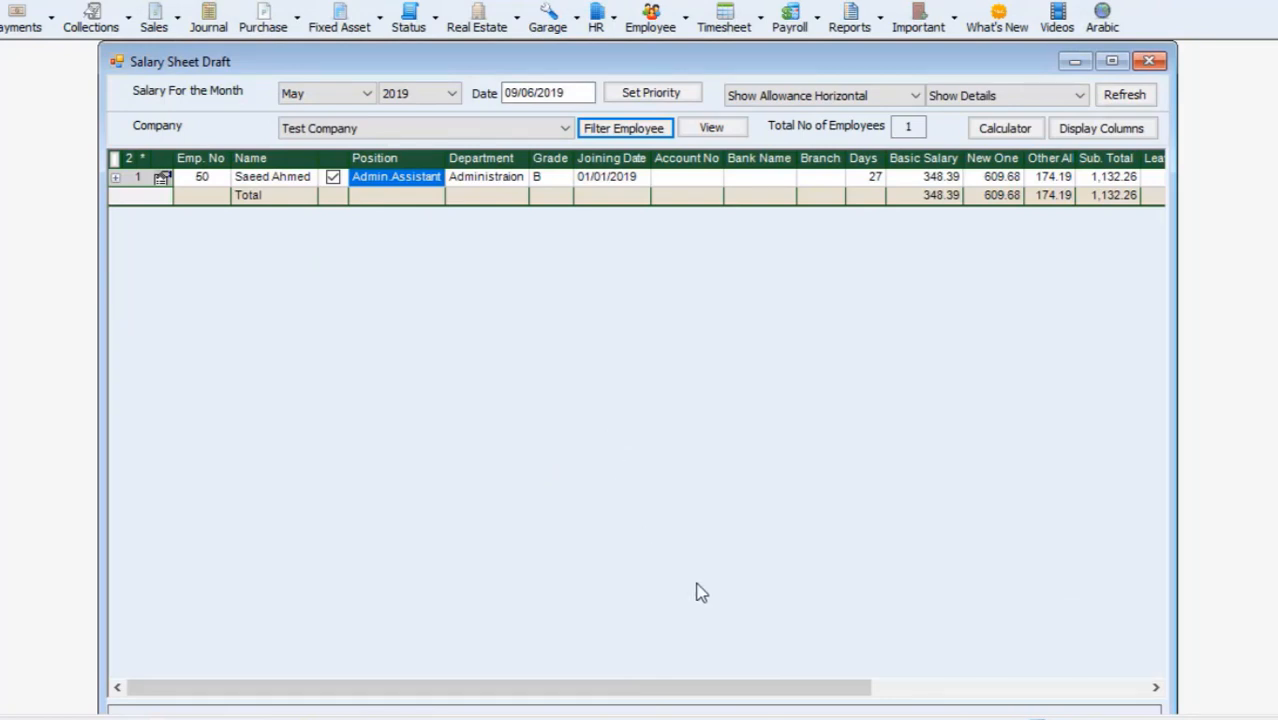
# Review the employee's salary columns through to the net pay, then close the draft salary sheet and company selection
pyautogui.moveTo(722, 690); pyautogui.dragTo(1018, 714)
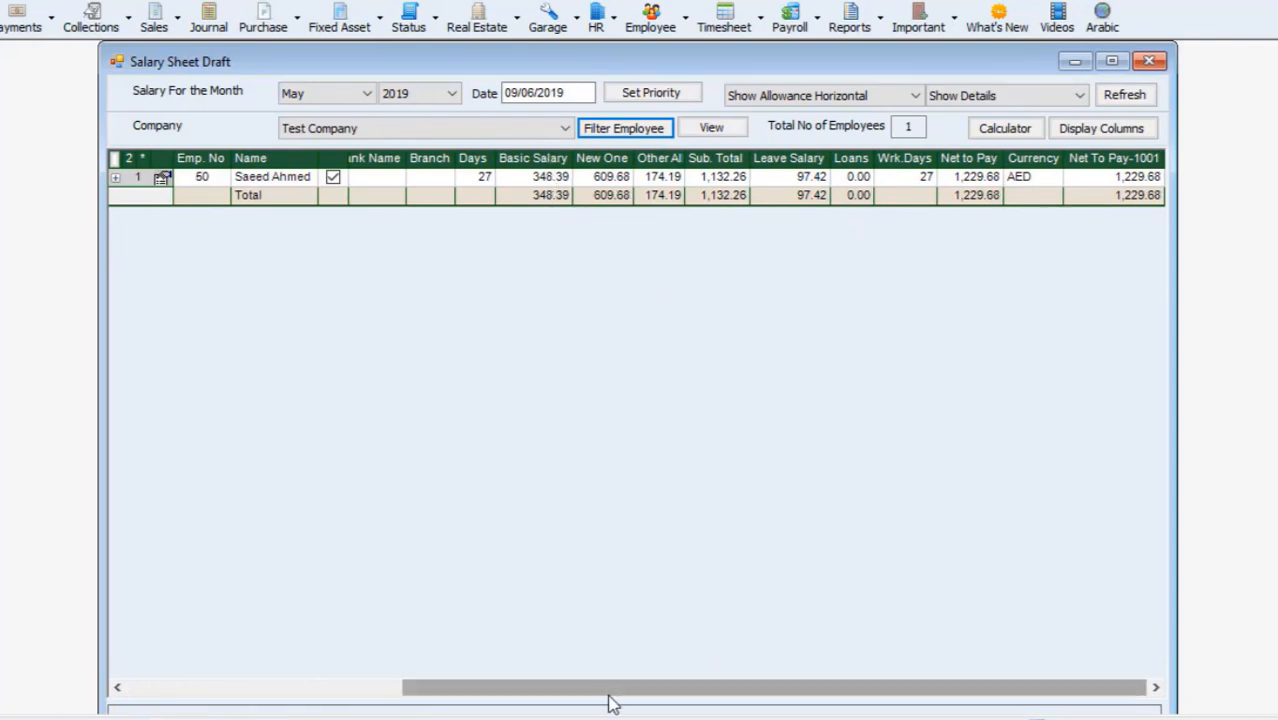
pyautogui.moveTo(598, 686); pyautogui.dragTo(277, 636)
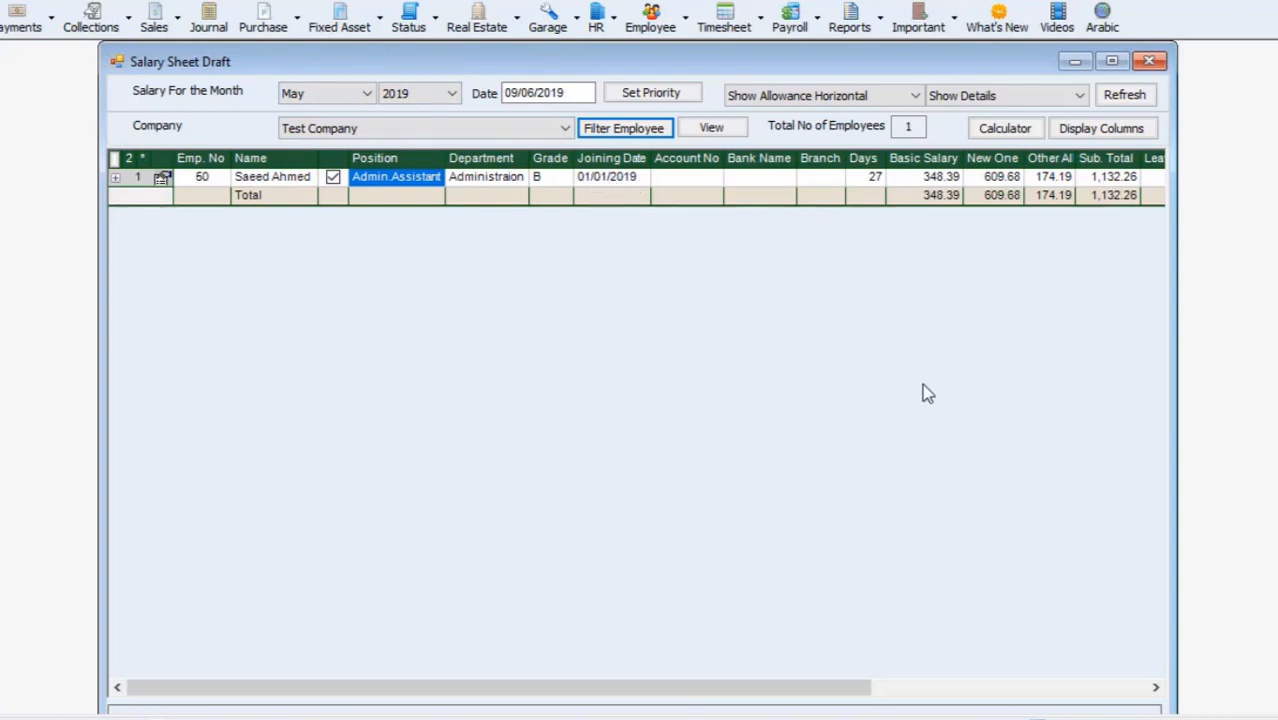
pyautogui.click(1148, 60)
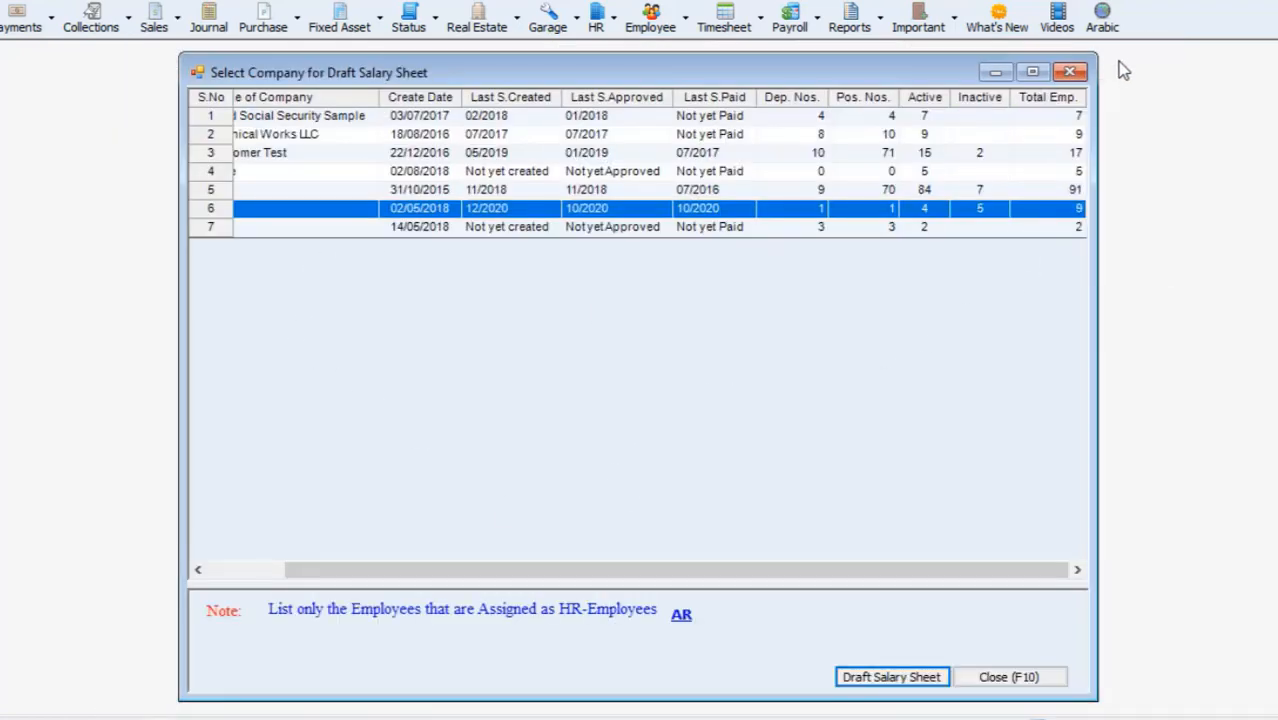
pyautogui.click(1070, 70)
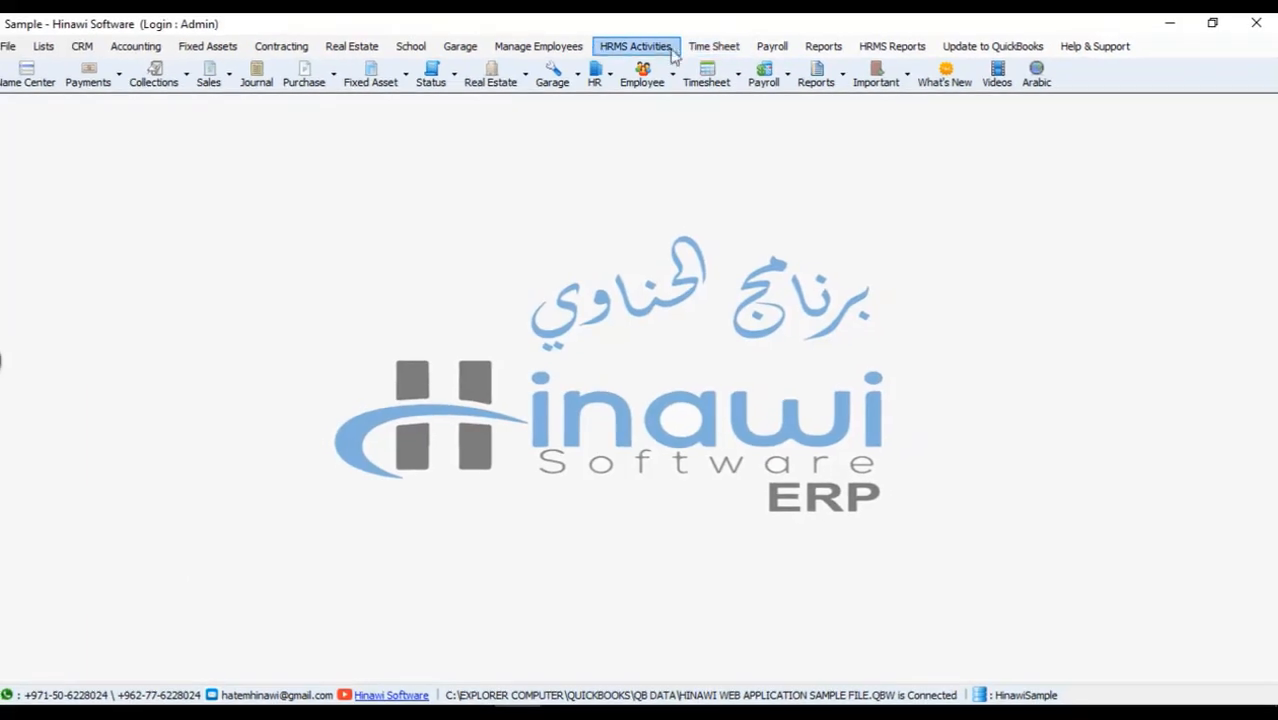
# Open the Absconded Workers form and select Test Company and its Admin.Assistant employee
pyautogui.click(636, 47)
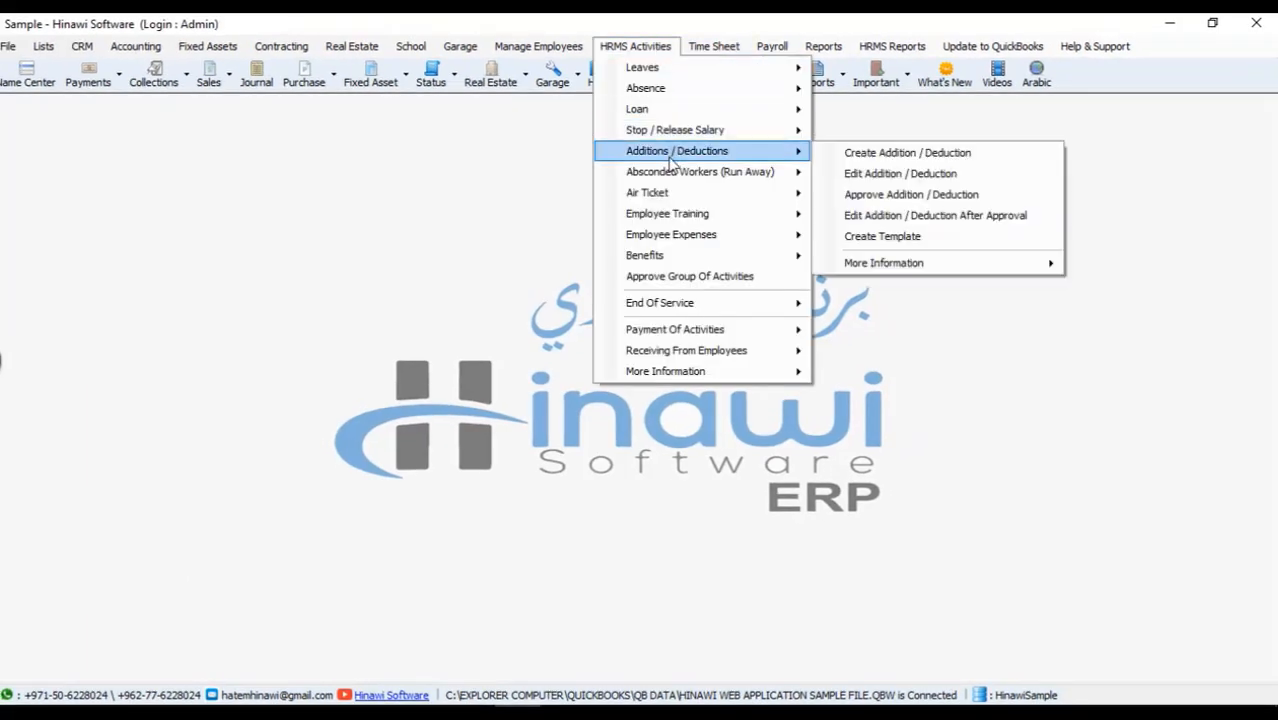
pyautogui.moveTo(722, 175)
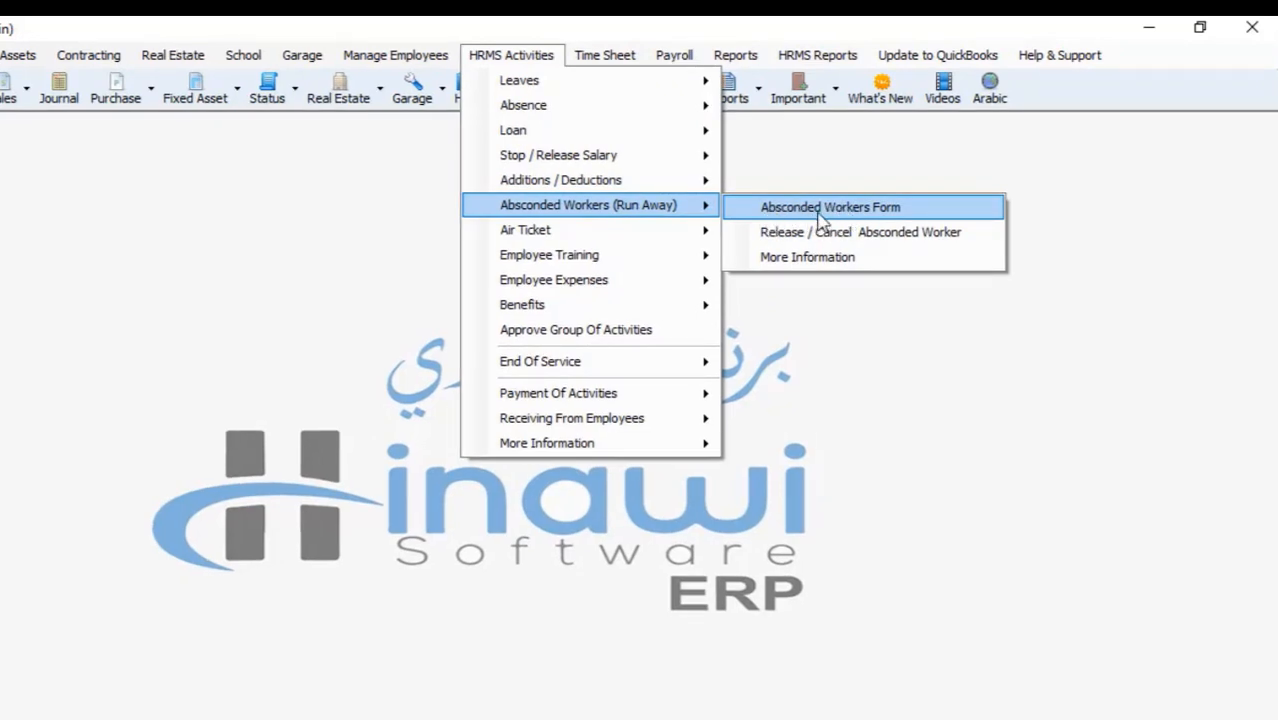
pyautogui.click(810, 212)
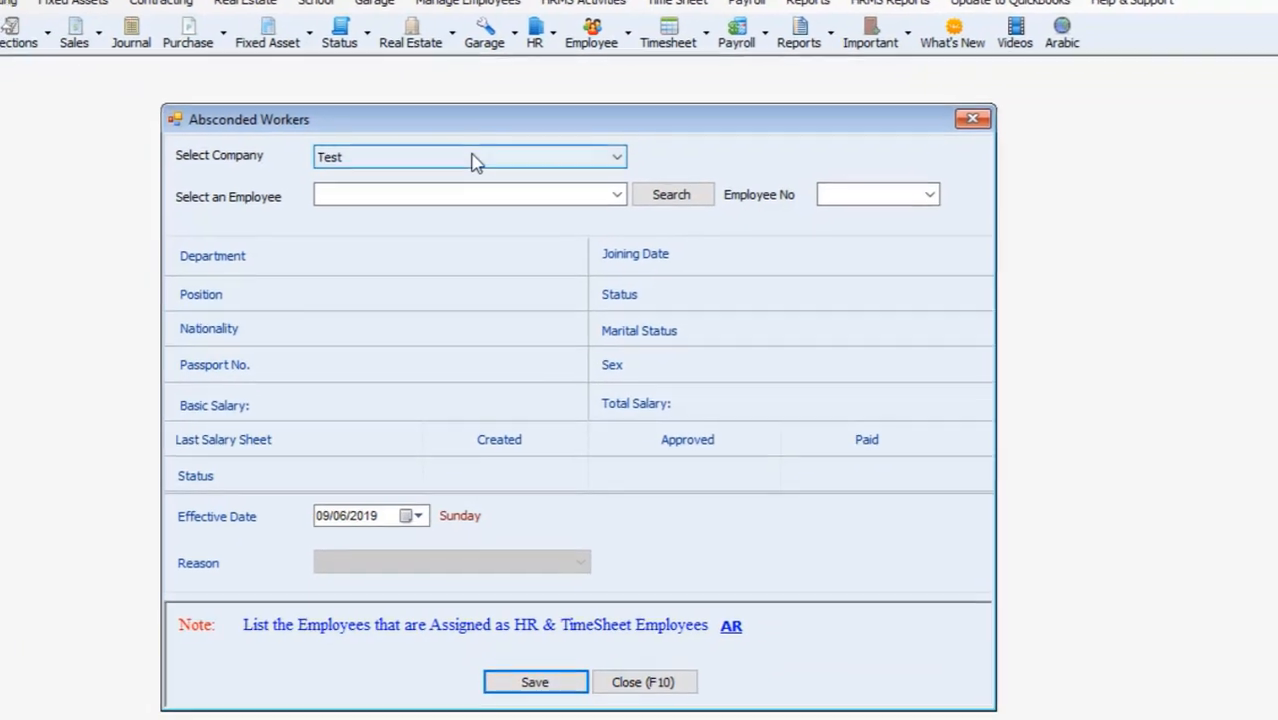
pyautogui.click(402, 218)
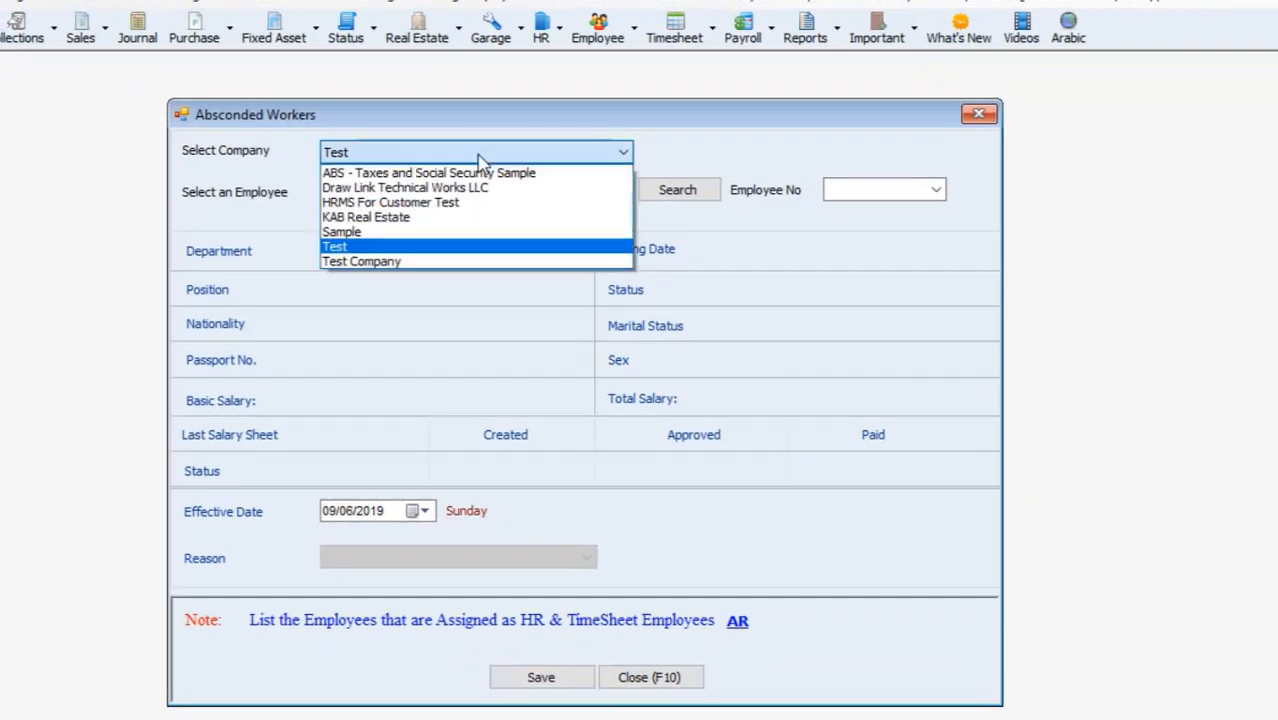
pyautogui.click(346, 262)
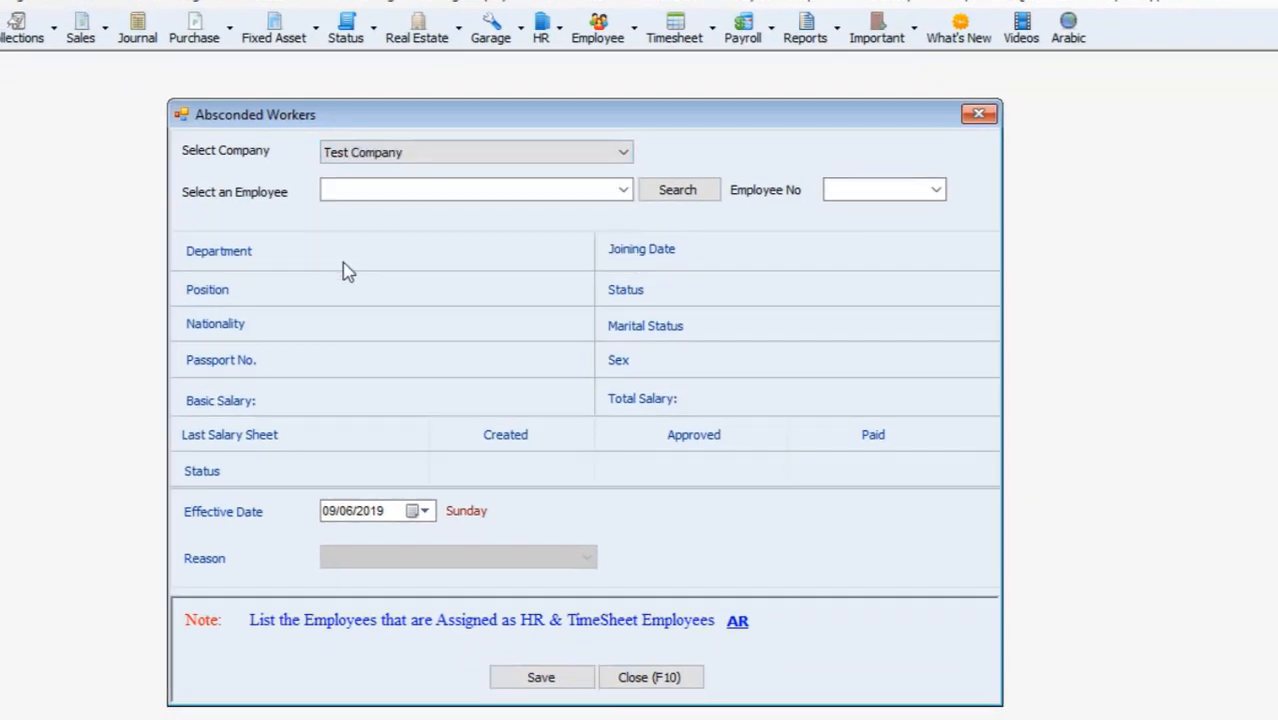
pyautogui.click(626, 191)
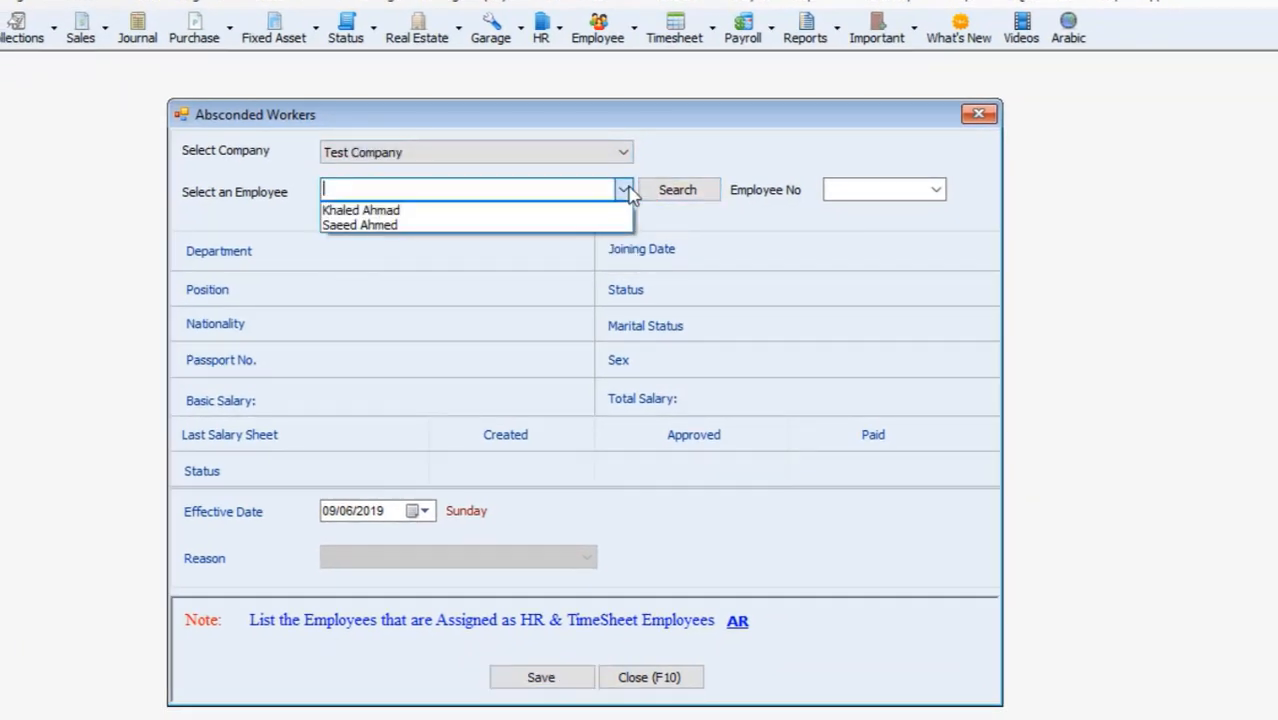
pyautogui.click(583, 225)
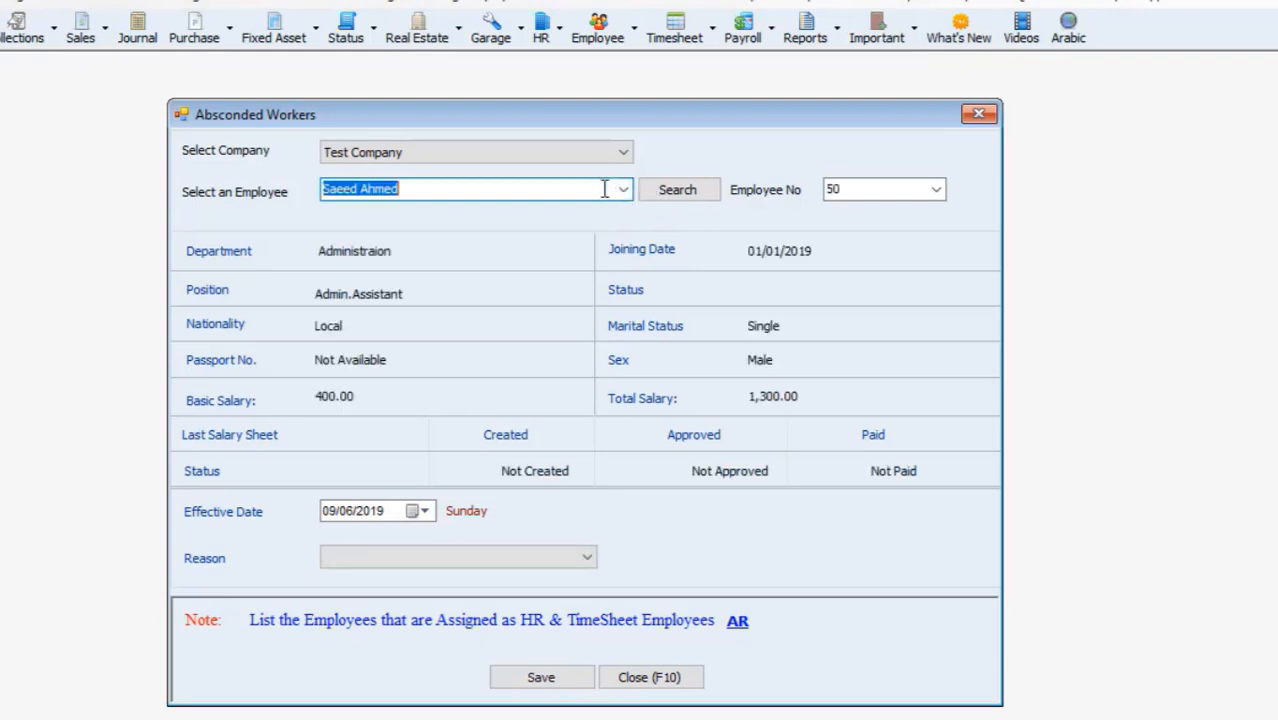
pyautogui.click(443, 558)
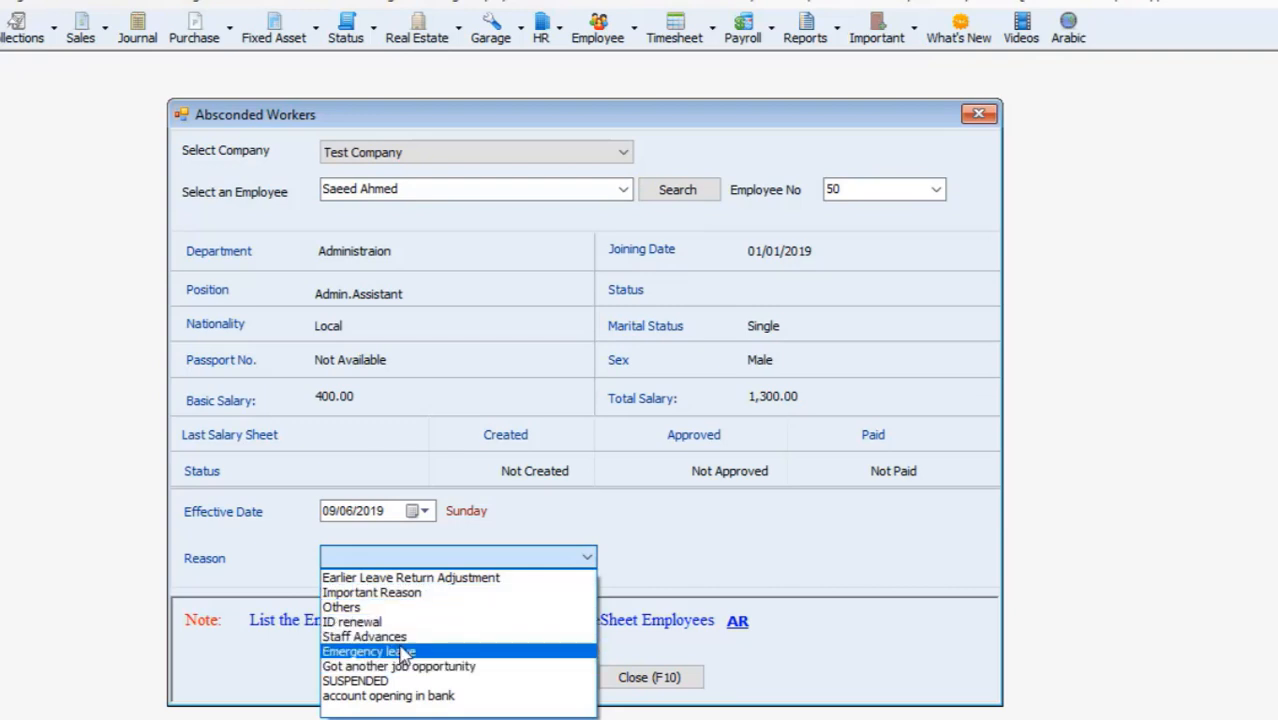
pyautogui.press('F2')
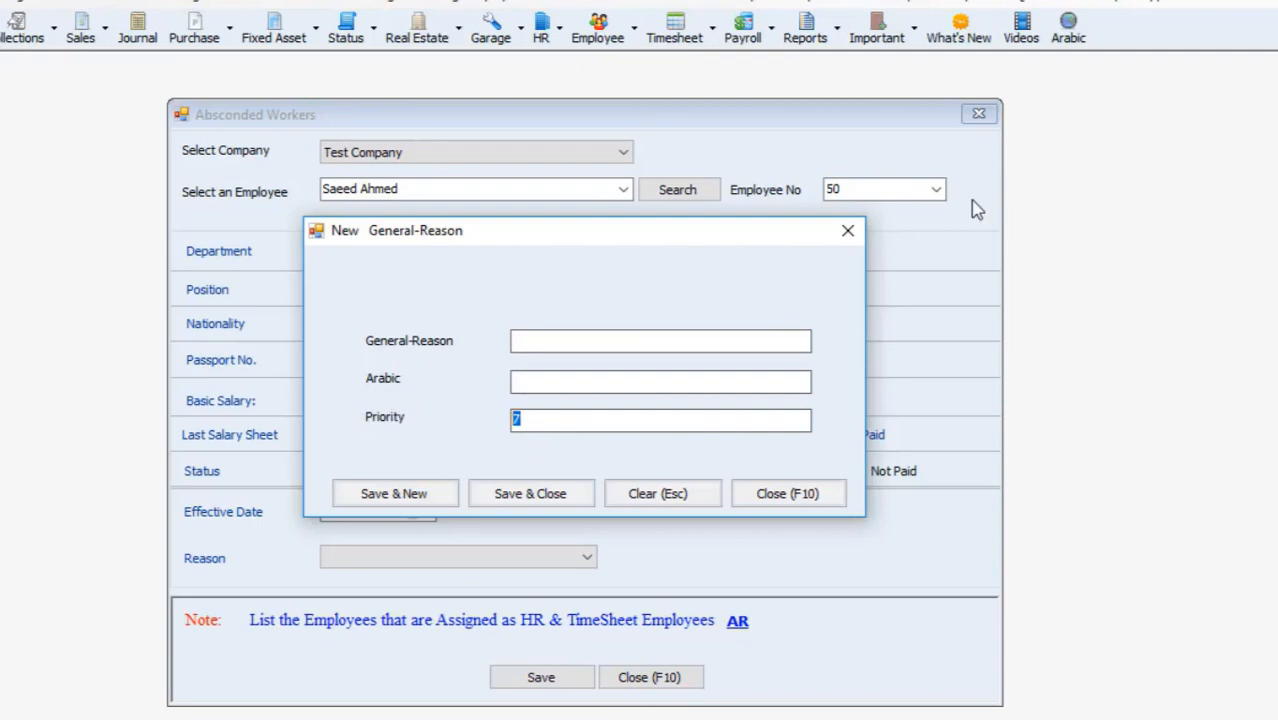
pyautogui.click(848, 230)
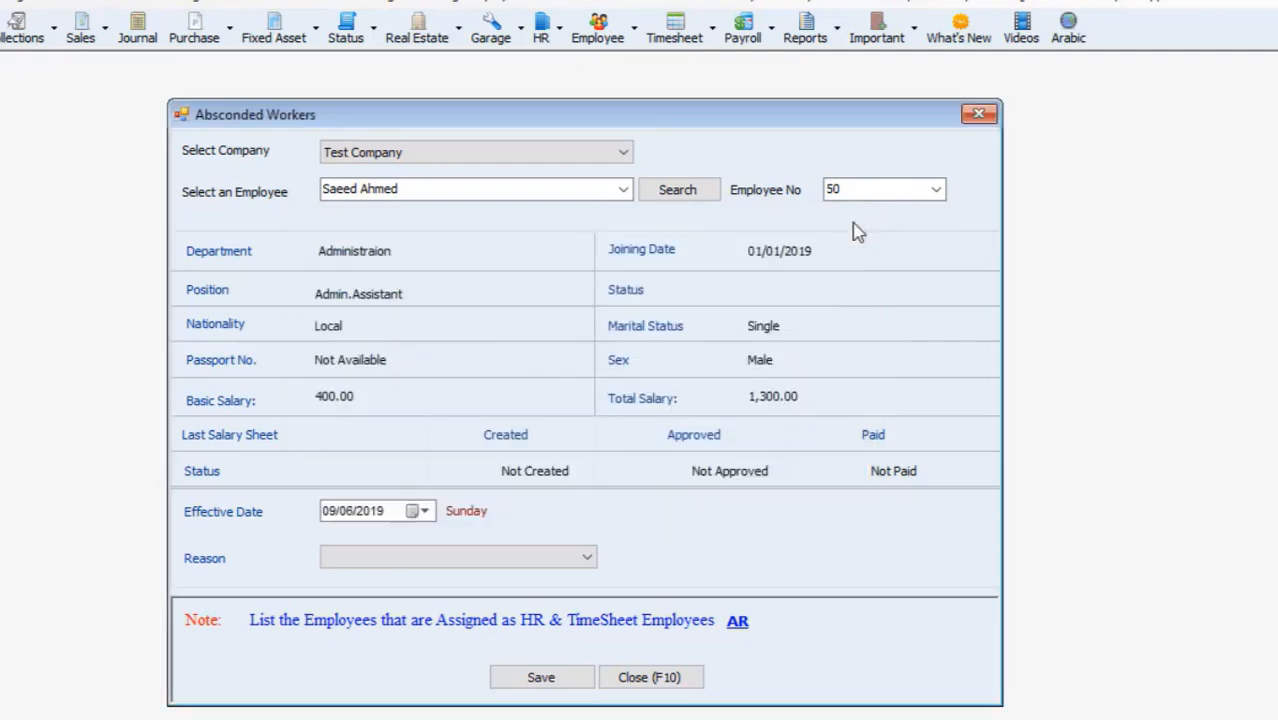
# Try to save the absconded worker record with Important Reason after rechecking the employee selection
pyautogui.click(405, 562)
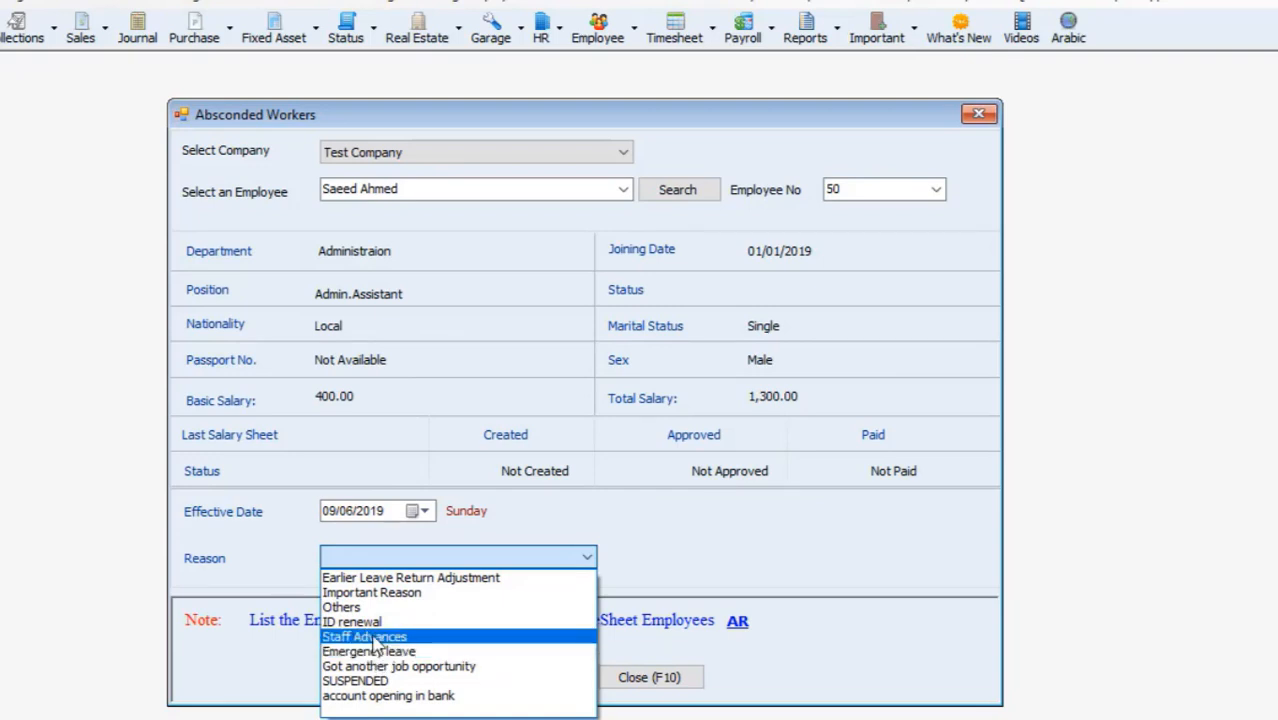
pyautogui.click(360, 594)
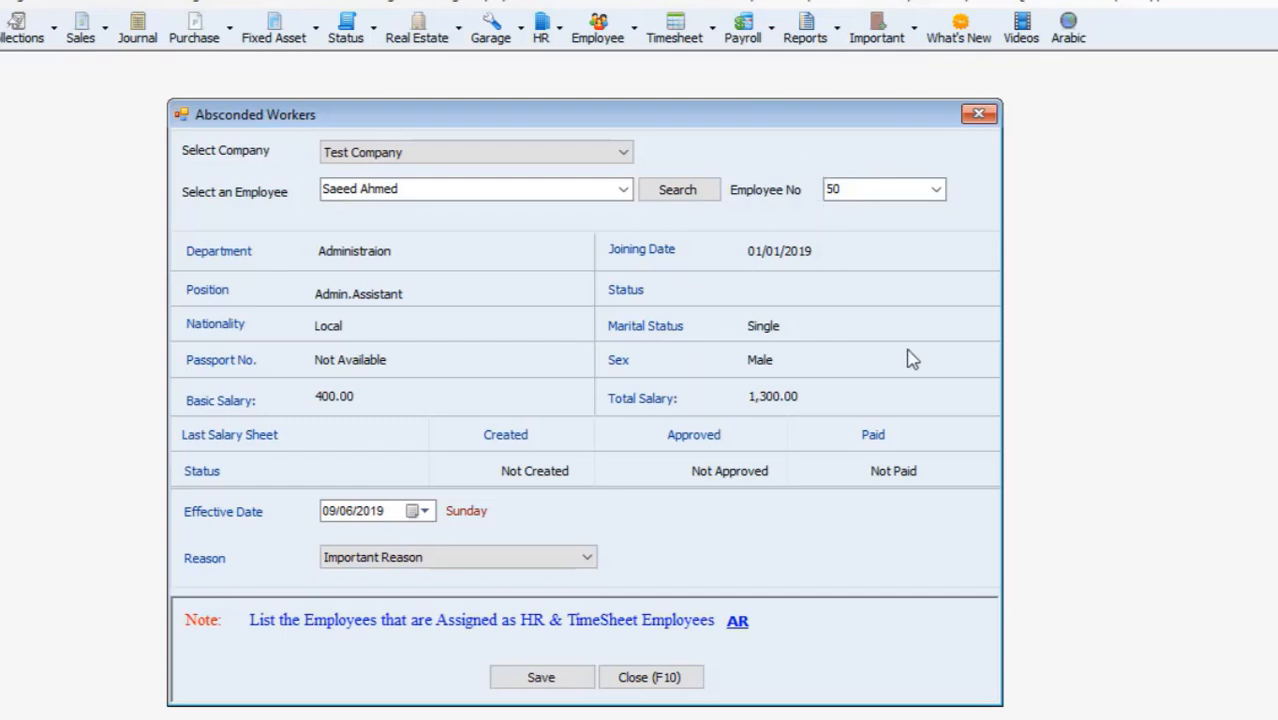
pyautogui.click(624, 192)
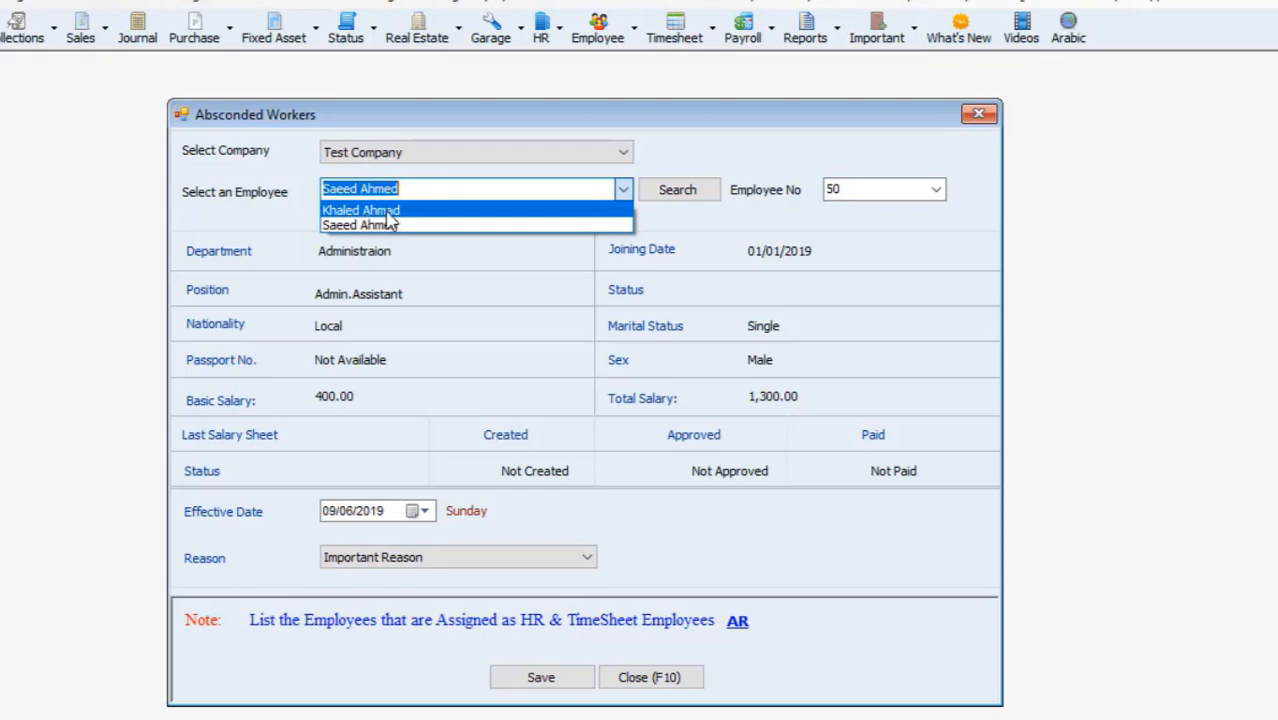
pyautogui.click(734, 263)
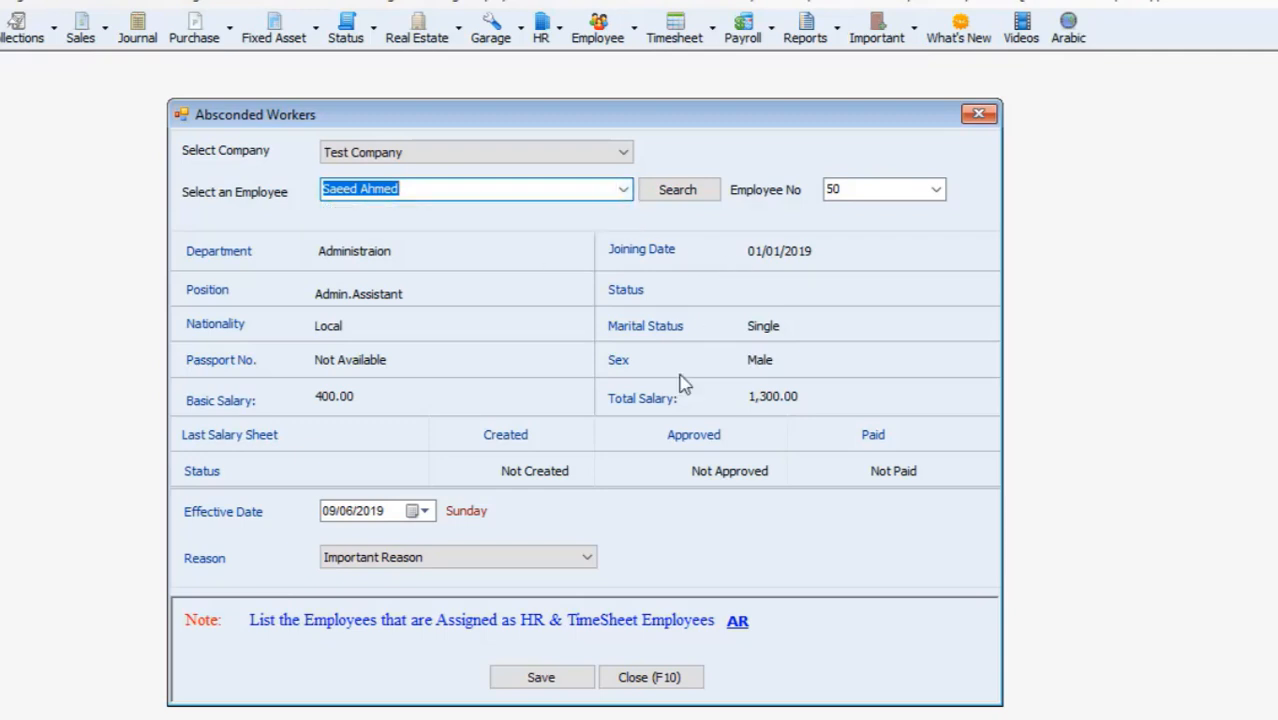
pyautogui.click(563, 688)
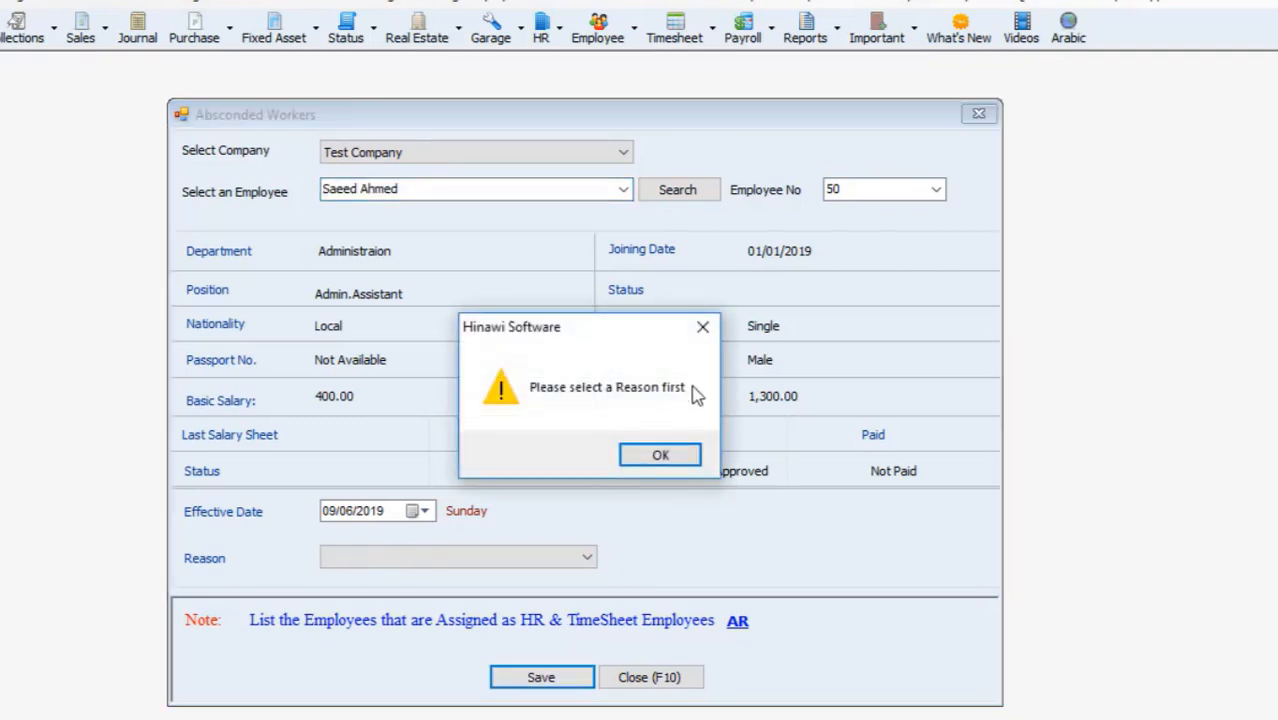
pyautogui.click(660, 455)
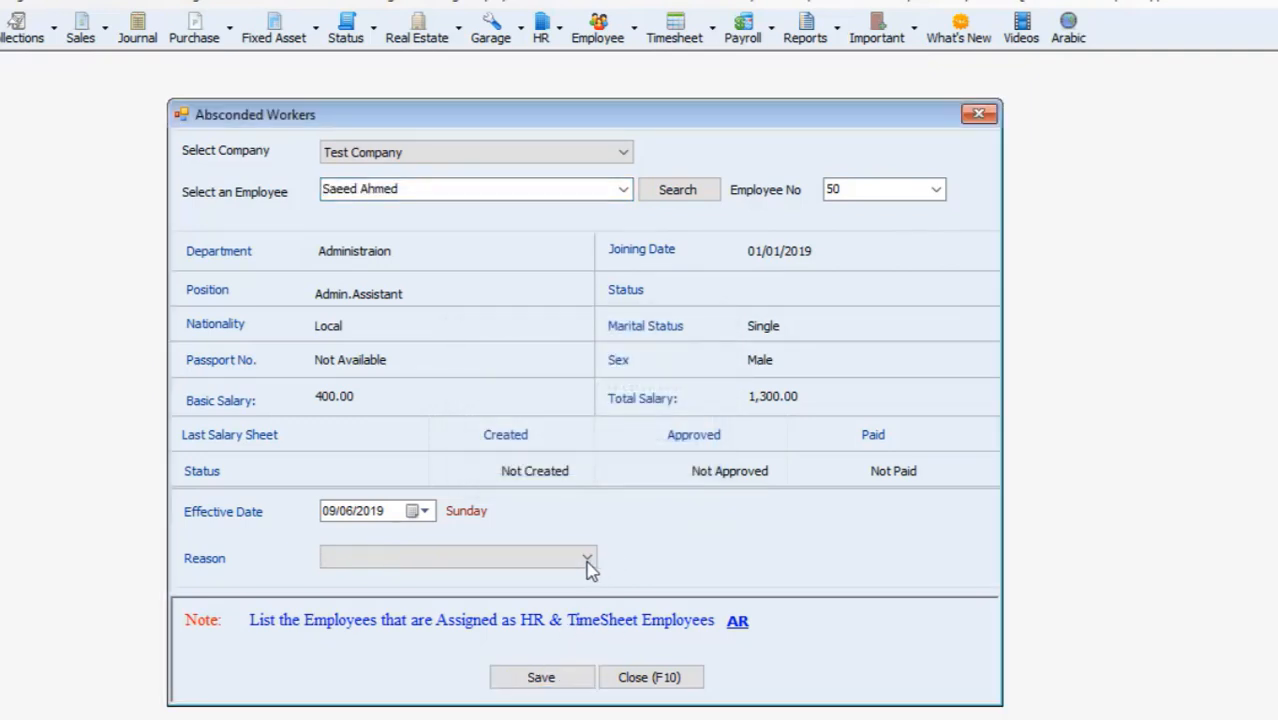
# Set the reason to Important Reason, save the employee as an absconded worker, and close the form
pyautogui.click(586, 557)
pyautogui.click(450, 594)
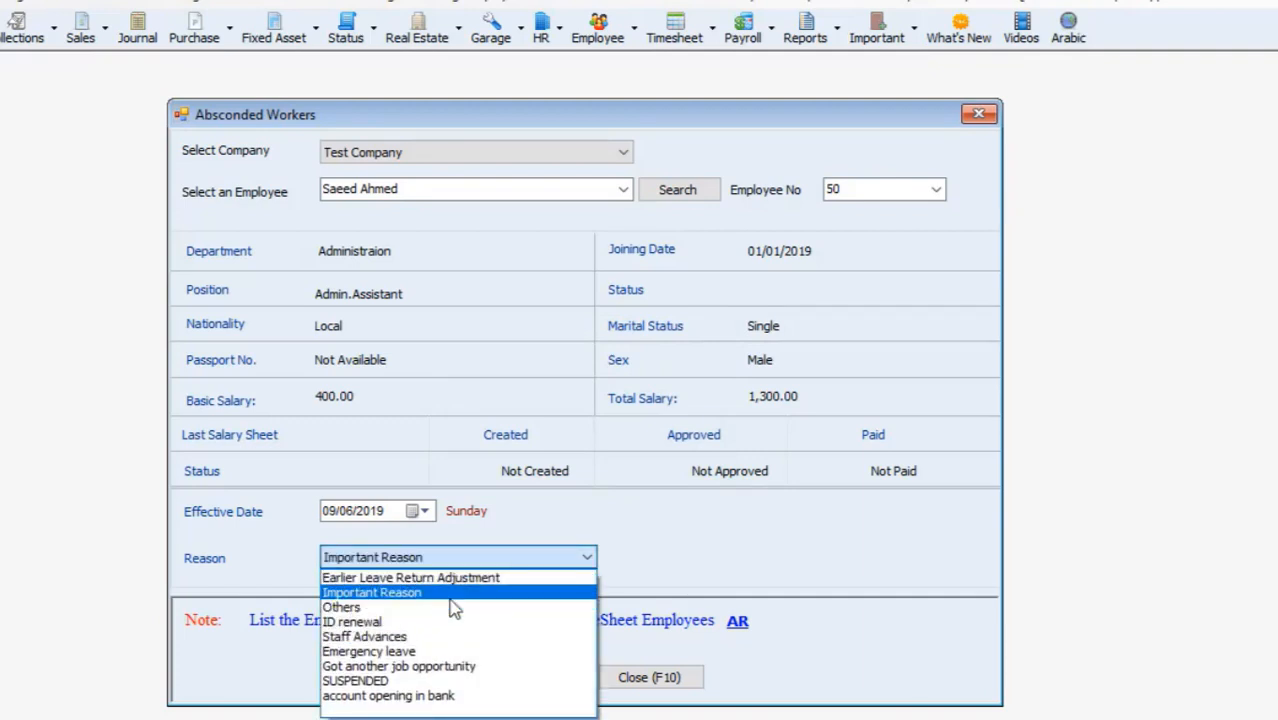
pyautogui.click(521, 680)
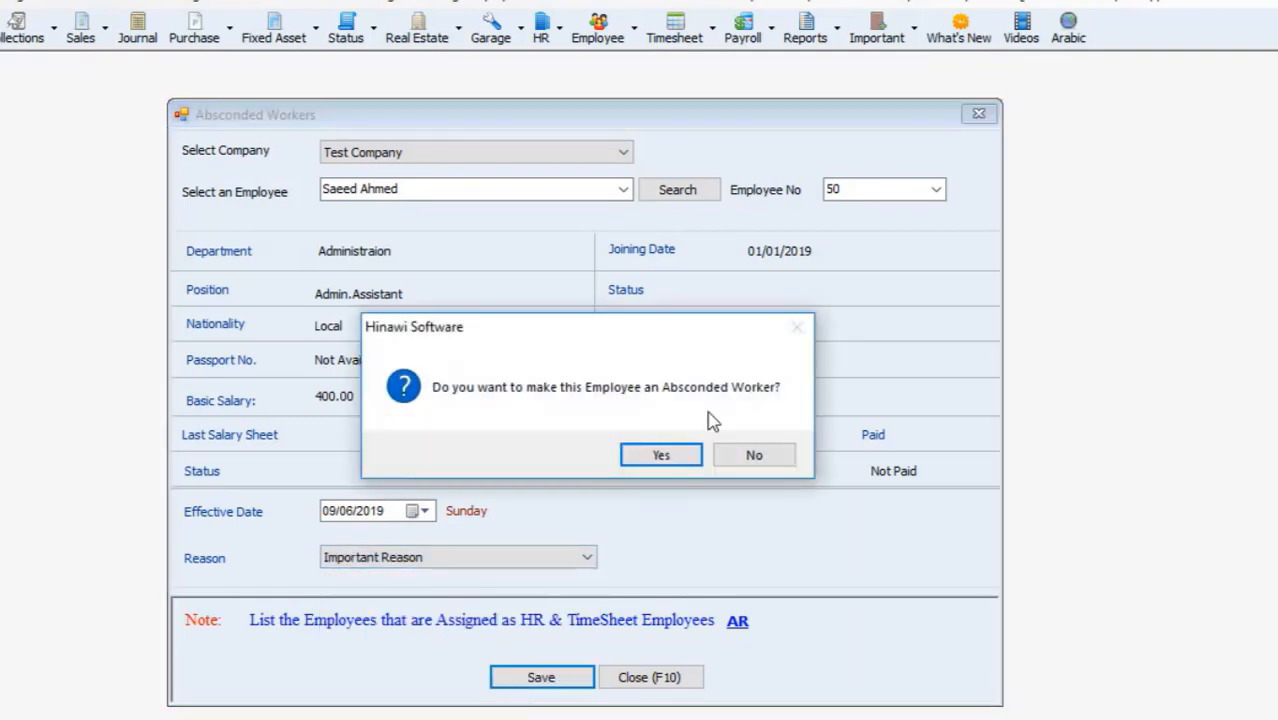
pyautogui.click(662, 455)
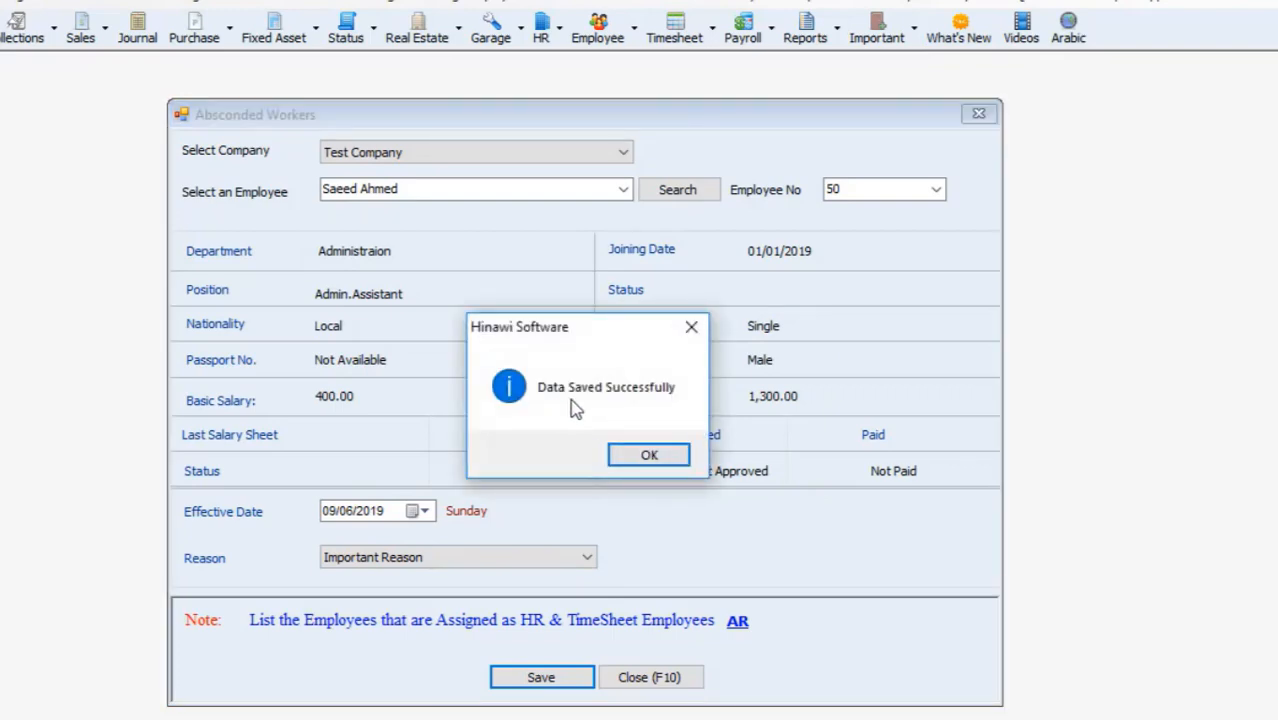
pyautogui.click(632, 455)
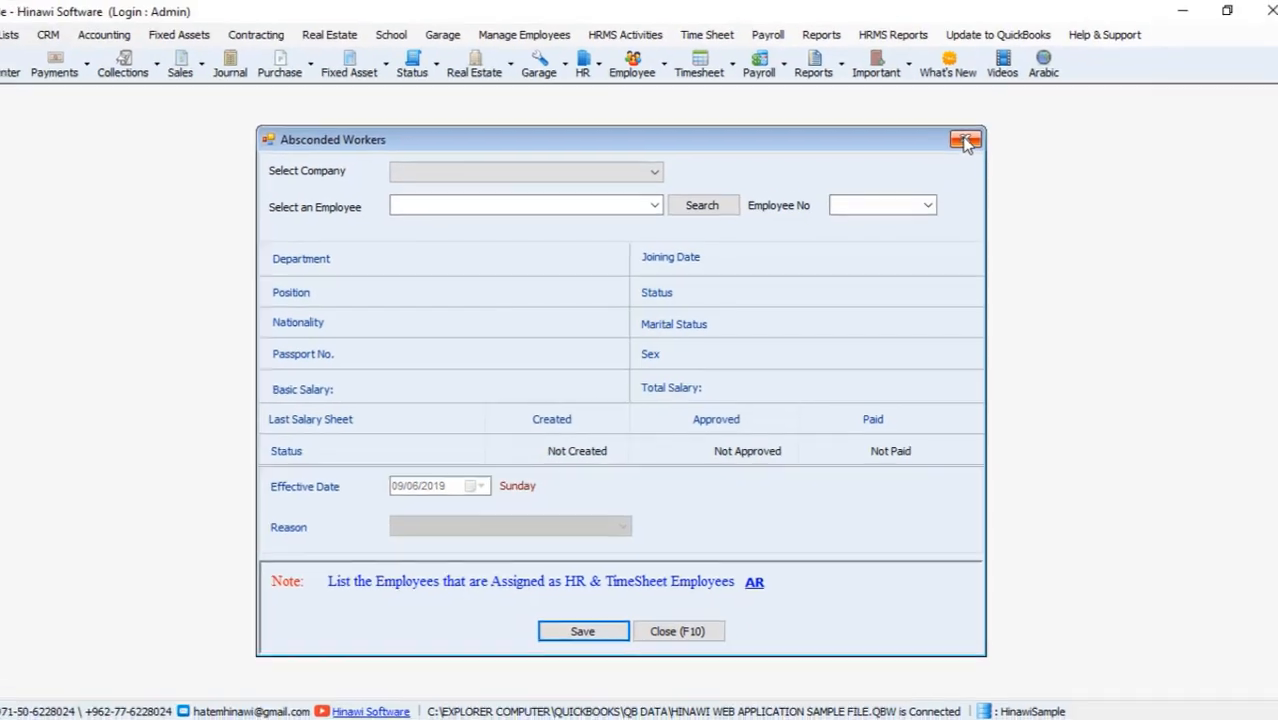
pyautogui.click(965, 141)
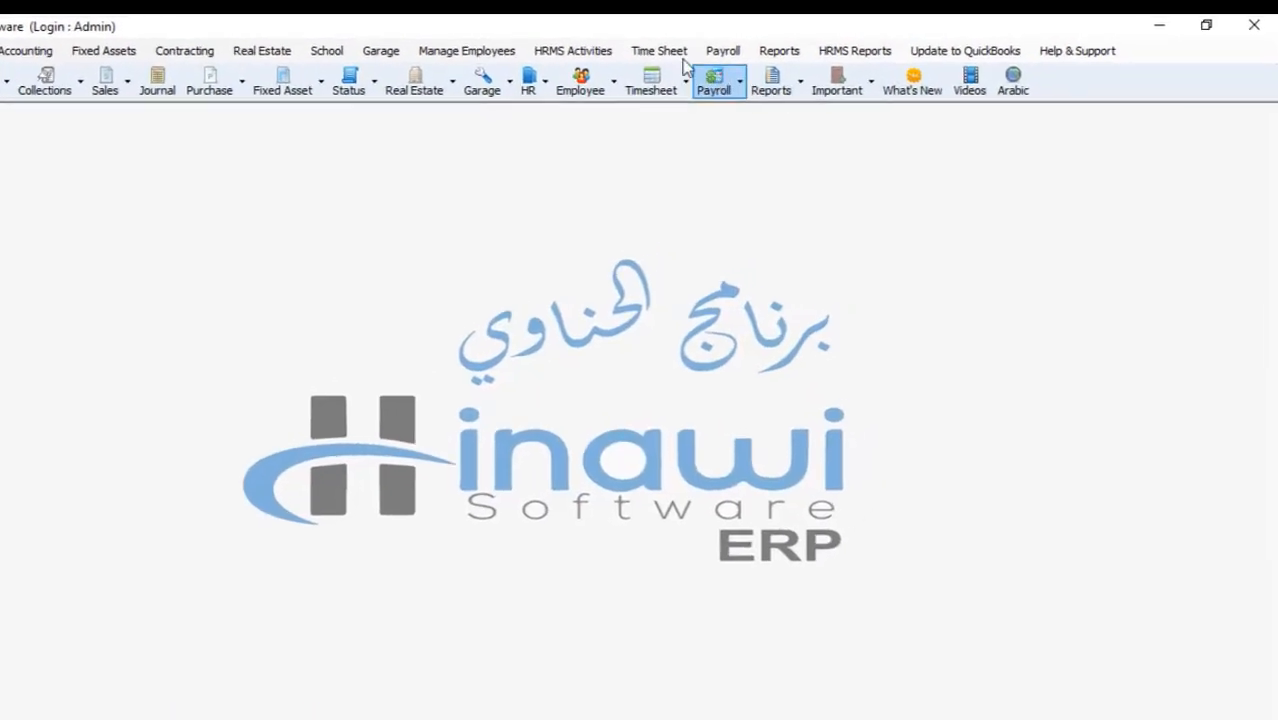
# Open a draft HR salary sheet for Test Company
pyautogui.click(662, 37)
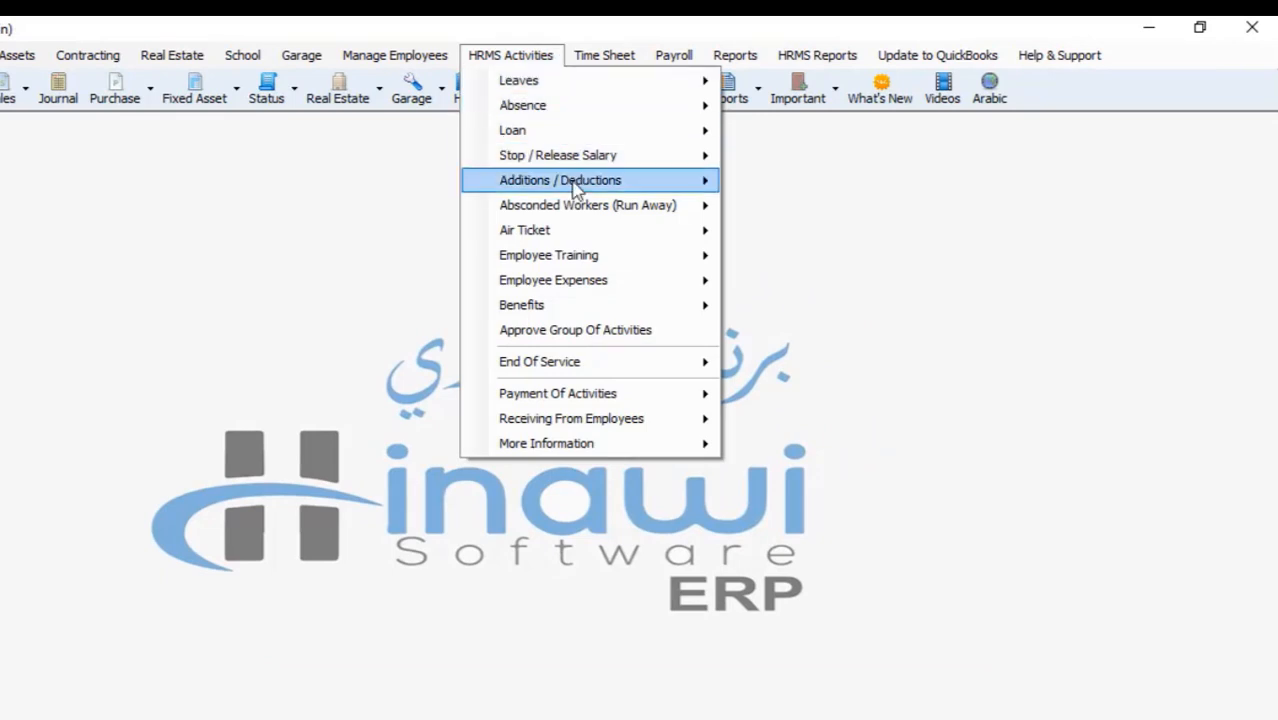
pyautogui.moveTo(575, 212)
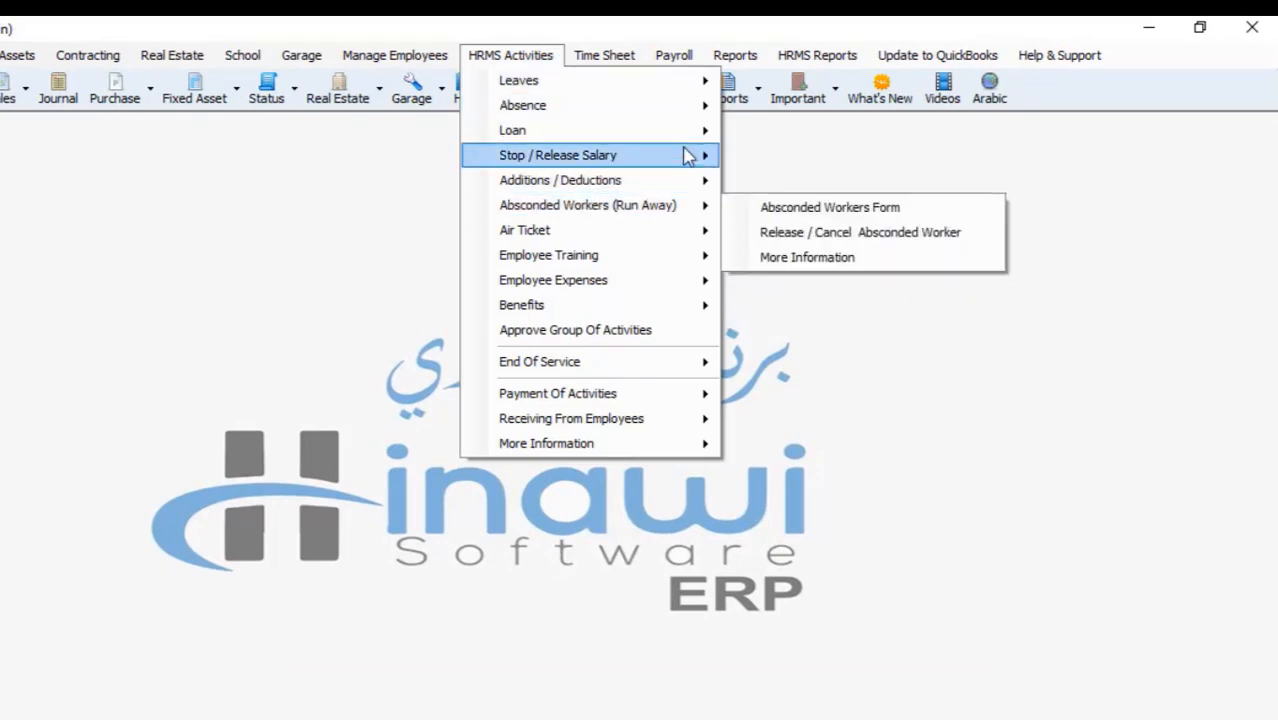
pyautogui.click(680, 57)
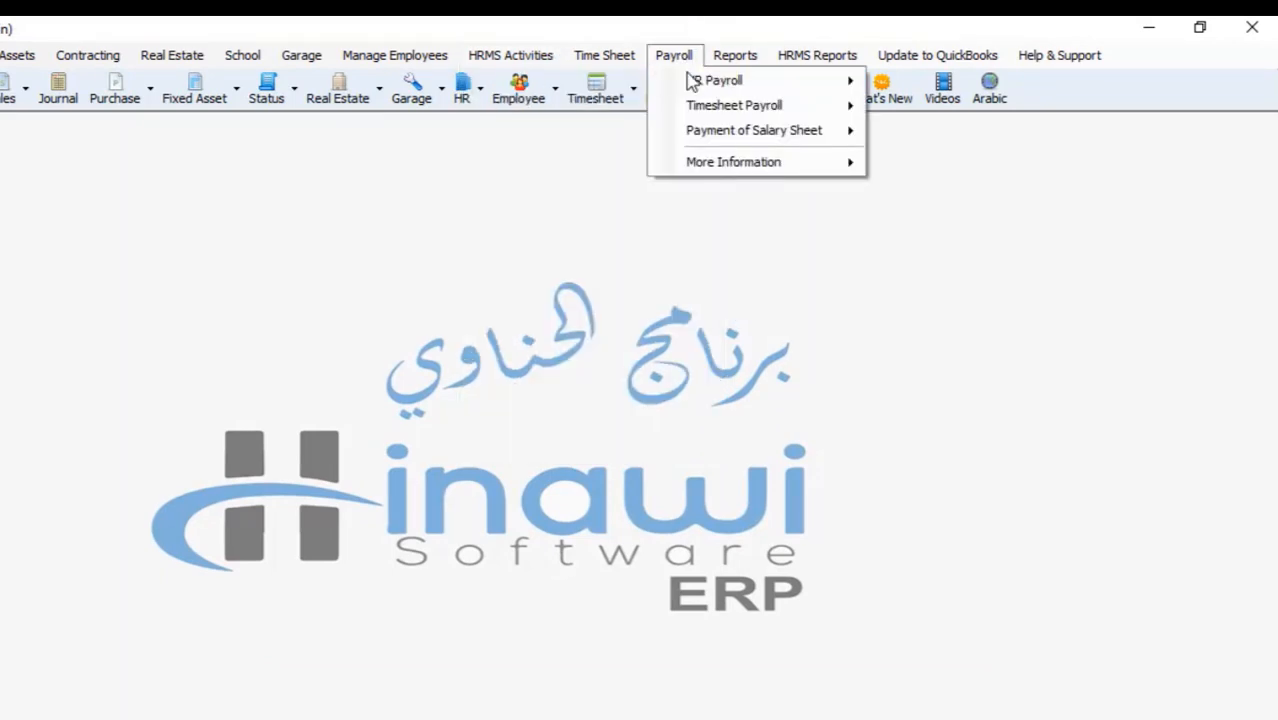
pyautogui.moveTo(700, 81)
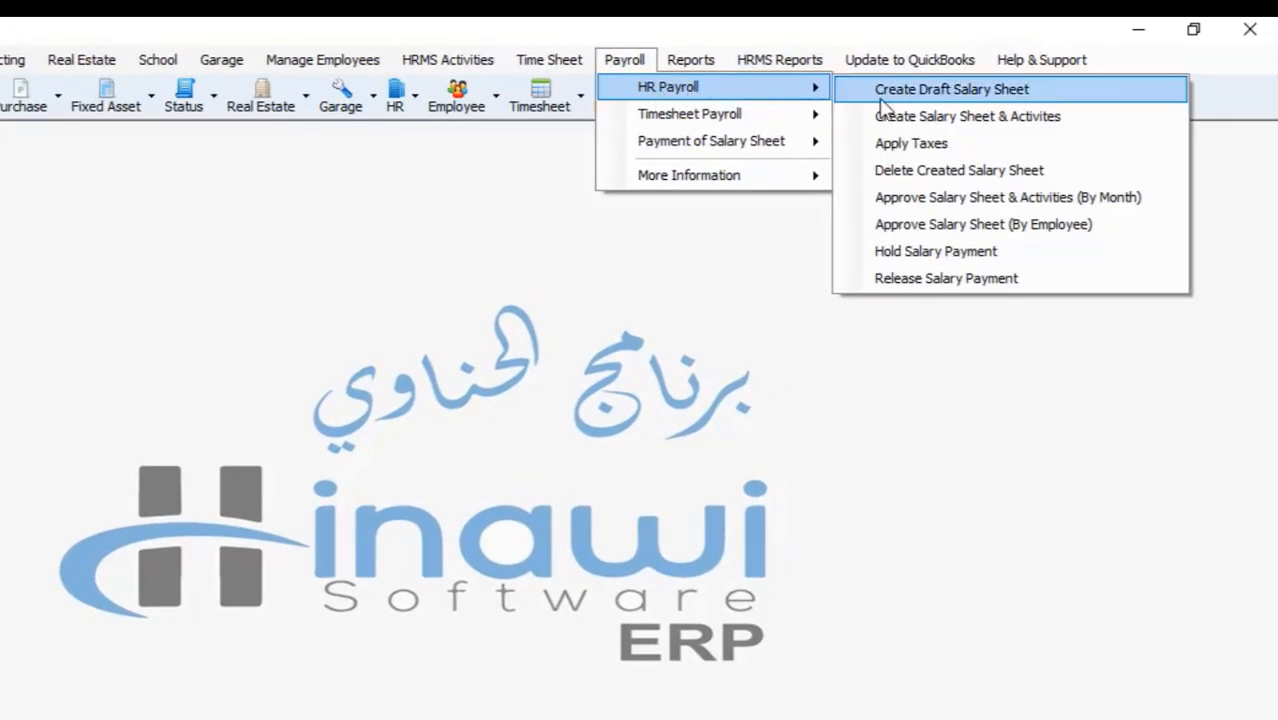
pyautogui.click(838, 90)
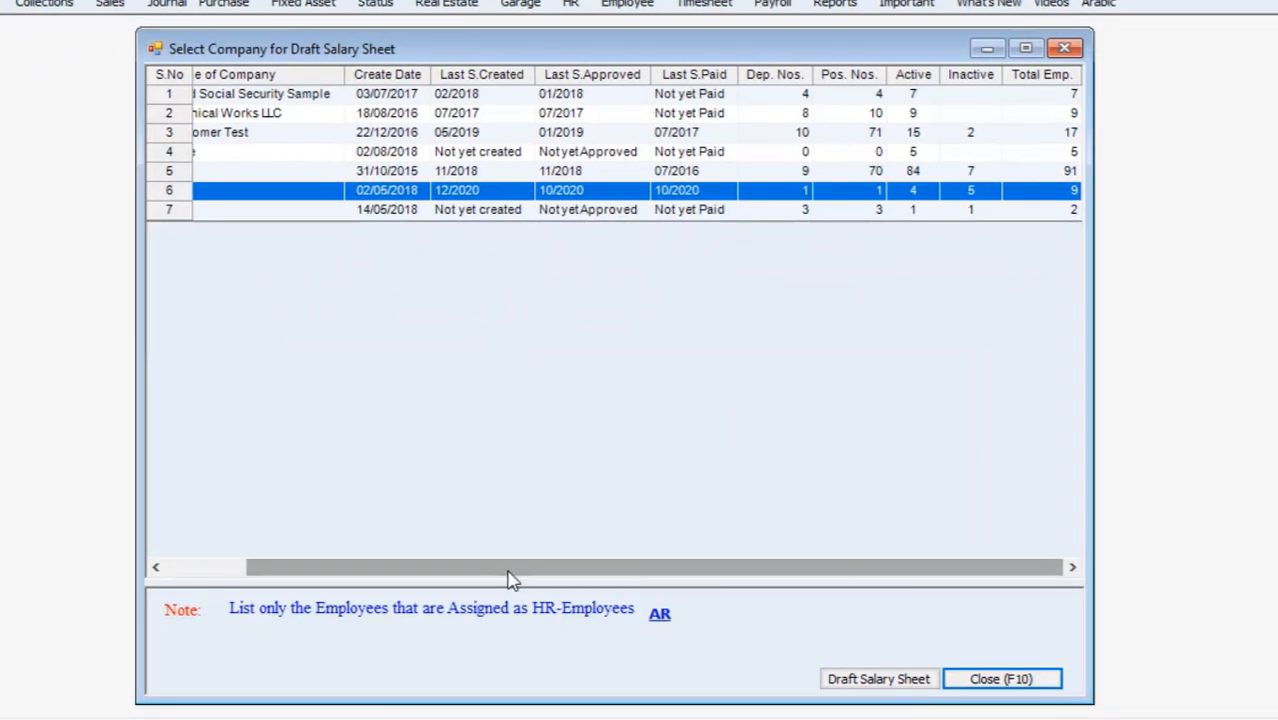
pyautogui.moveTo(513, 568); pyautogui.dragTo(337, 568)
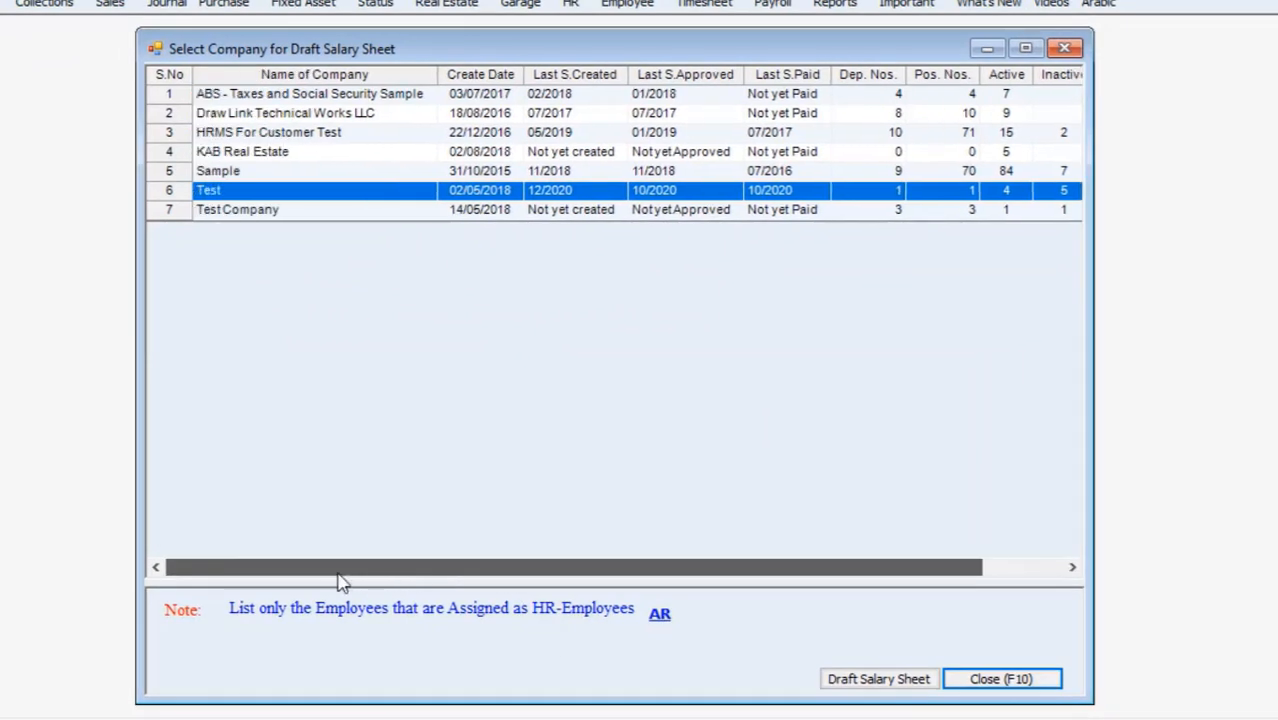
pyautogui.click(220, 212)
pyautogui.click(884, 681)
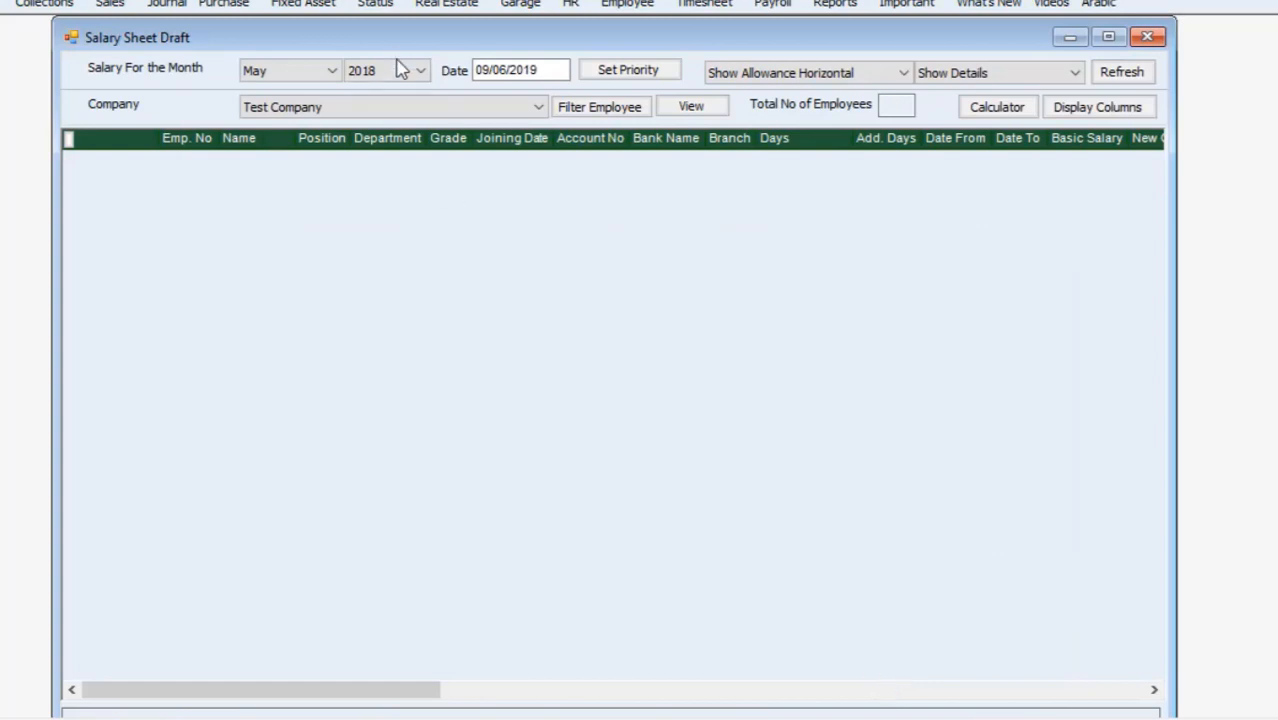
# Change the draft salary sheet's year to 2019 and accept the year change
pyautogui.click(398, 69)
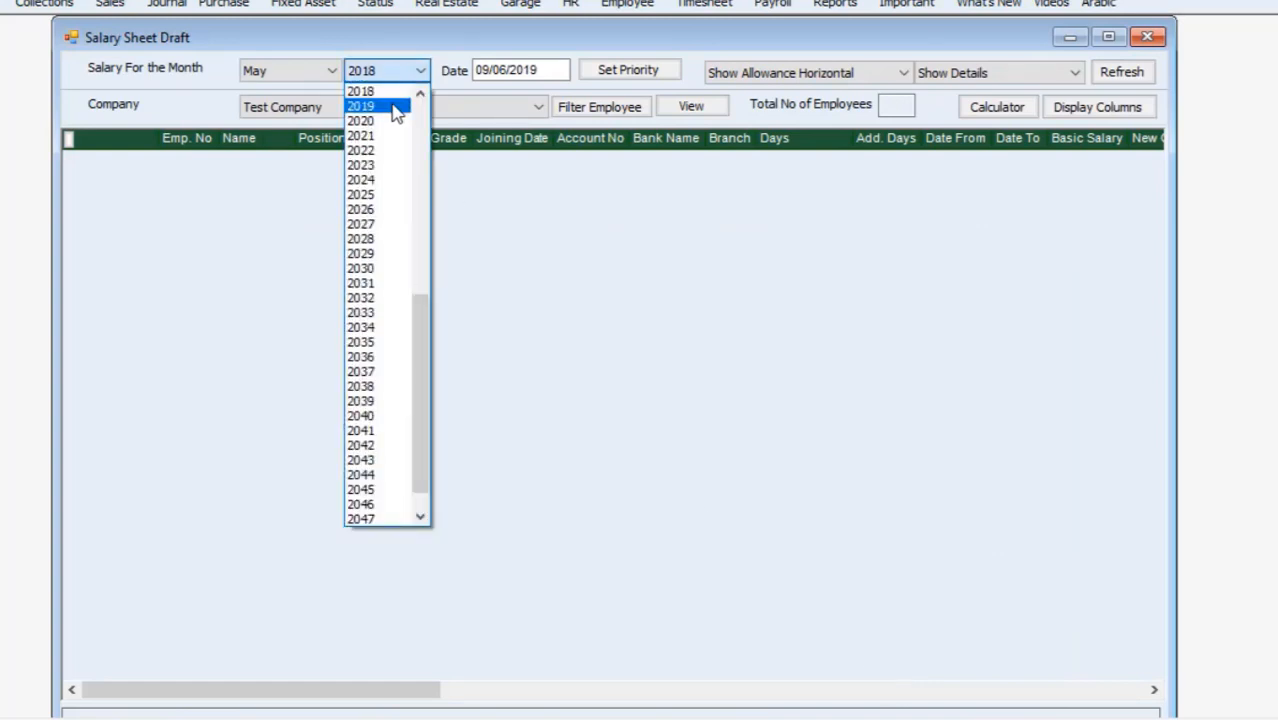
pyautogui.click(393, 106)
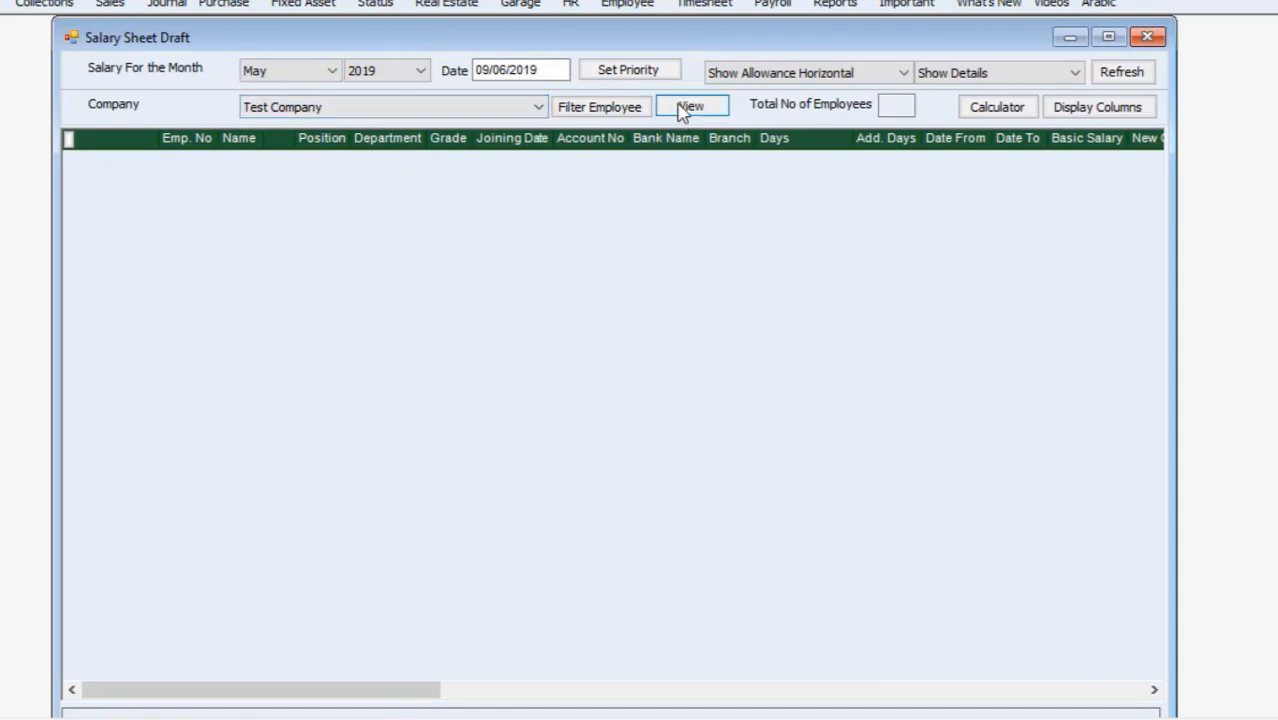
pyautogui.click(640, 108)
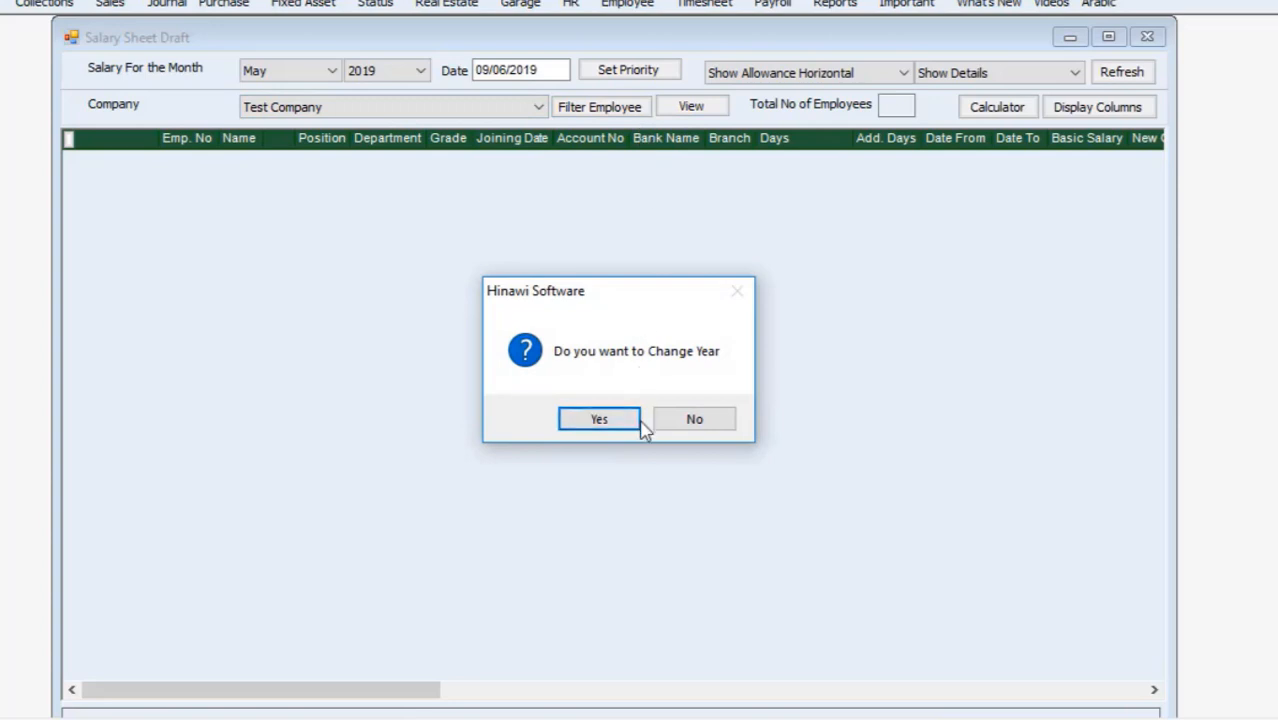
pyautogui.click(632, 416)
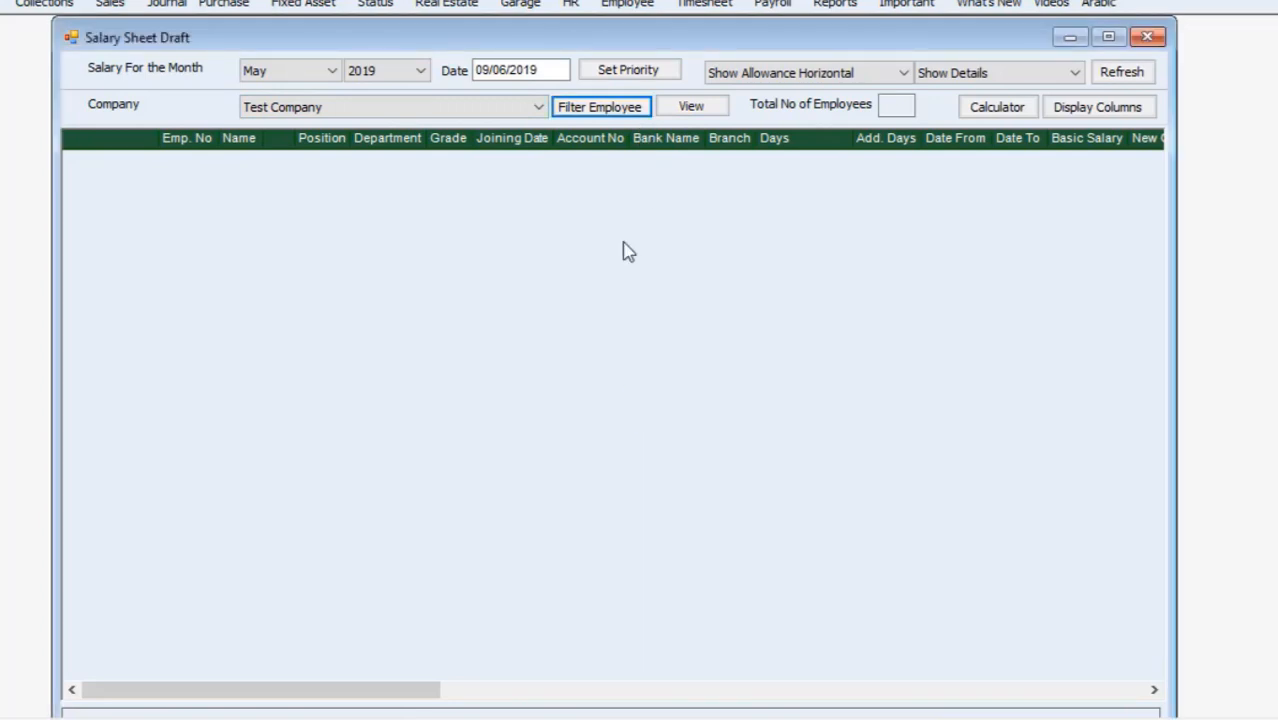
# Search Test Company's employees through the draft sheet's employee filter, then close the search, salary sheet and company selection
pyautogui.click(612, 113)
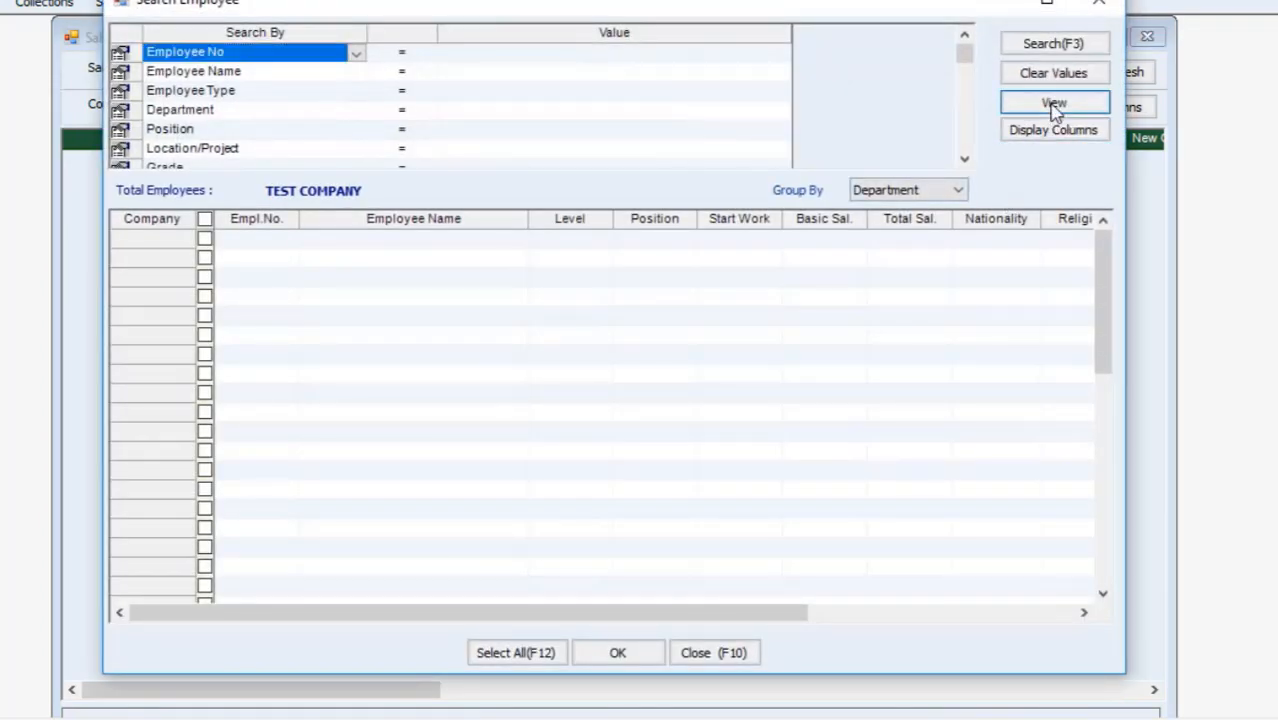
pyautogui.click(1054, 106)
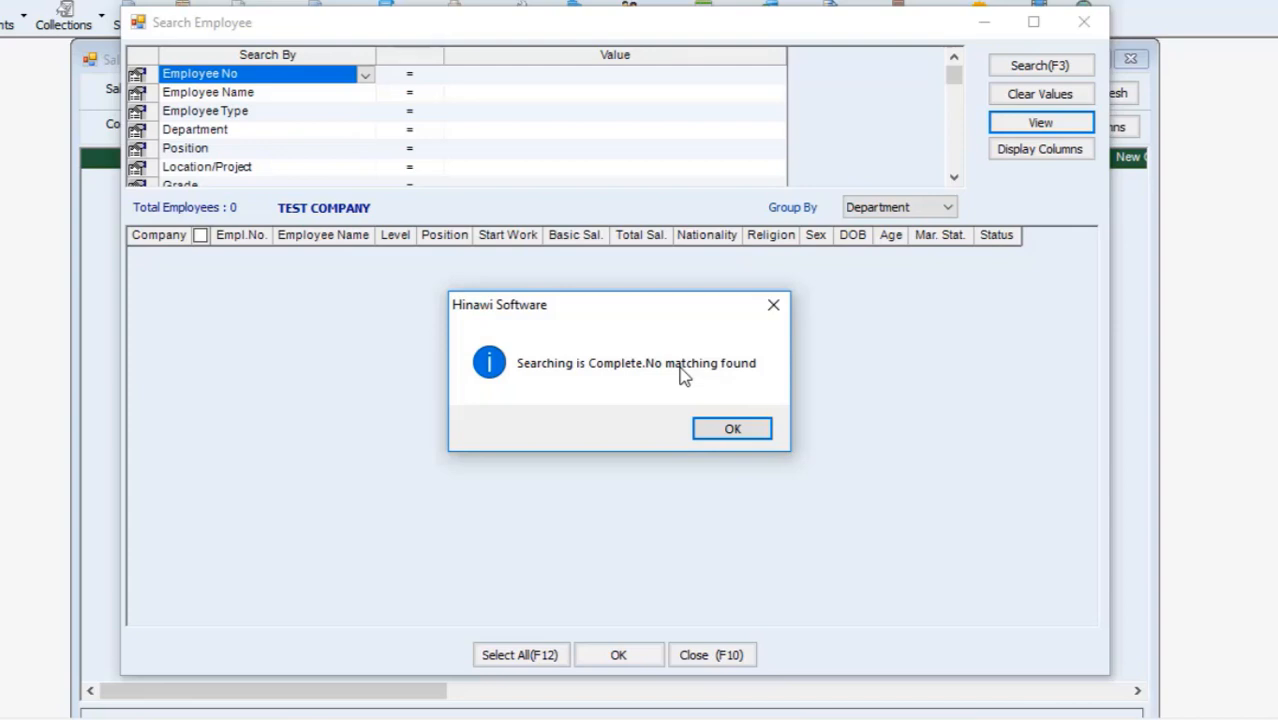
pyautogui.click(726, 428)
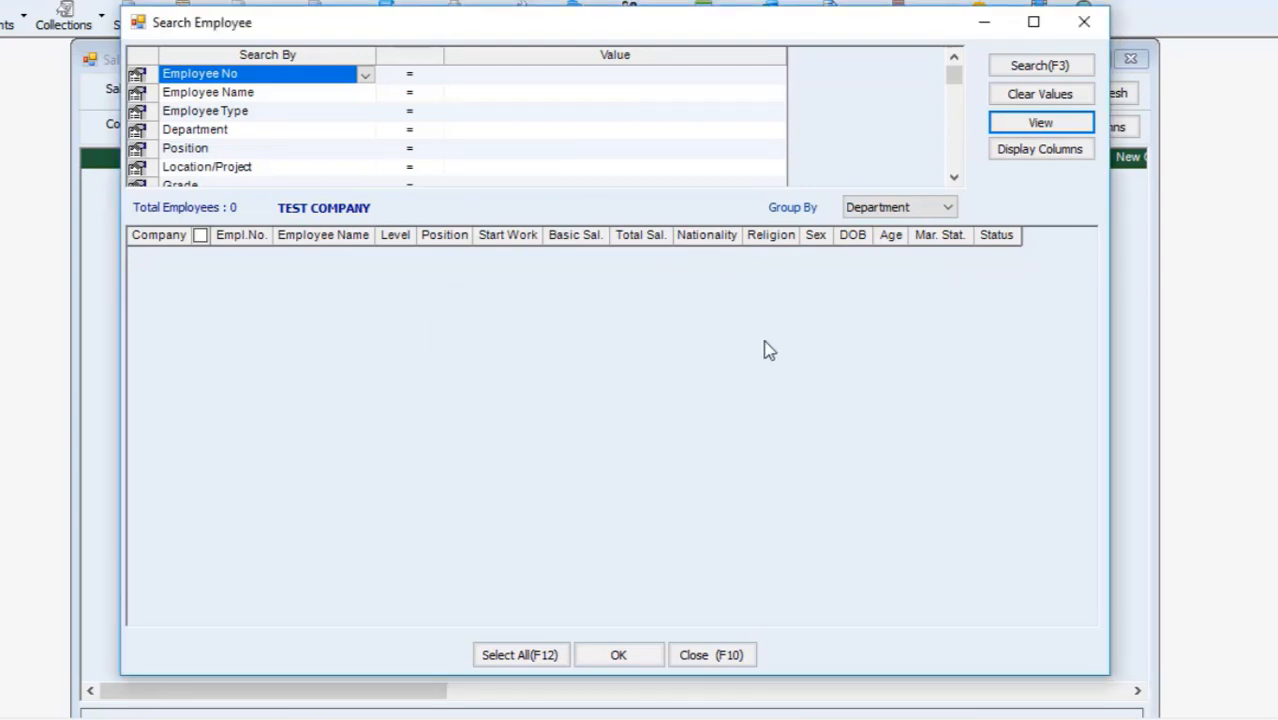
pyautogui.click(718, 655)
pyautogui.click(1130, 62)
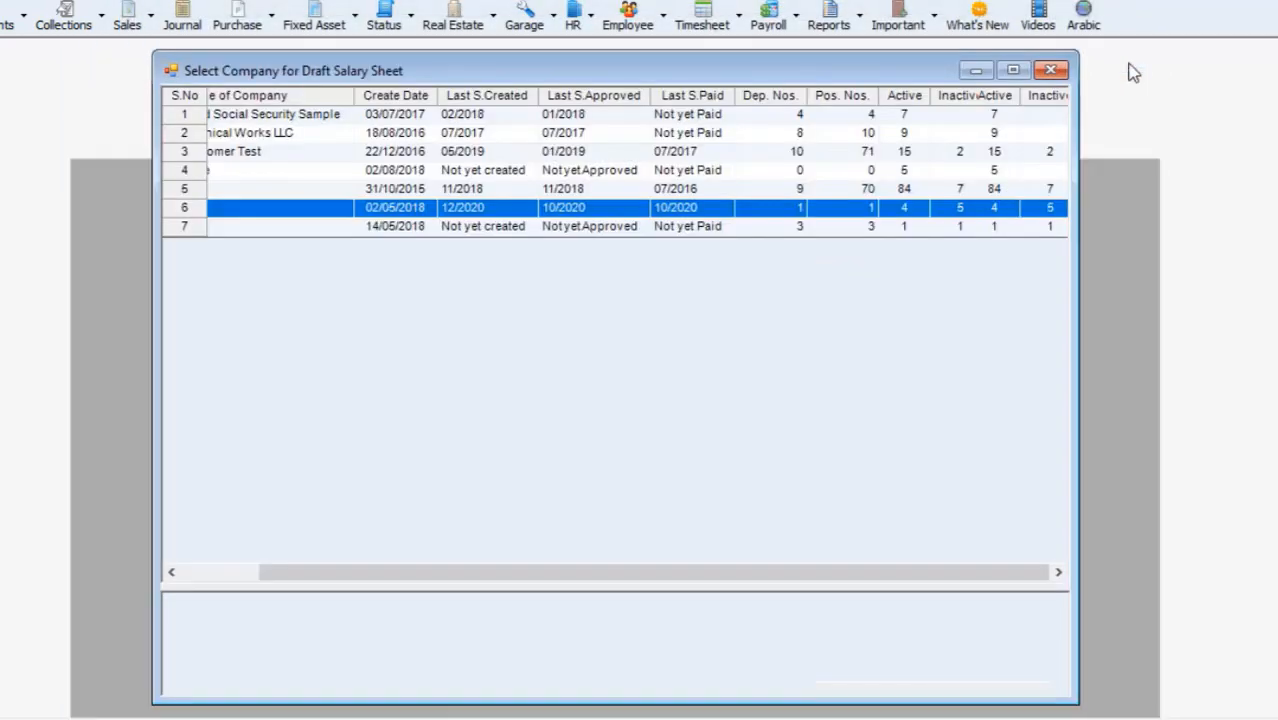
pyautogui.click(1050, 70)
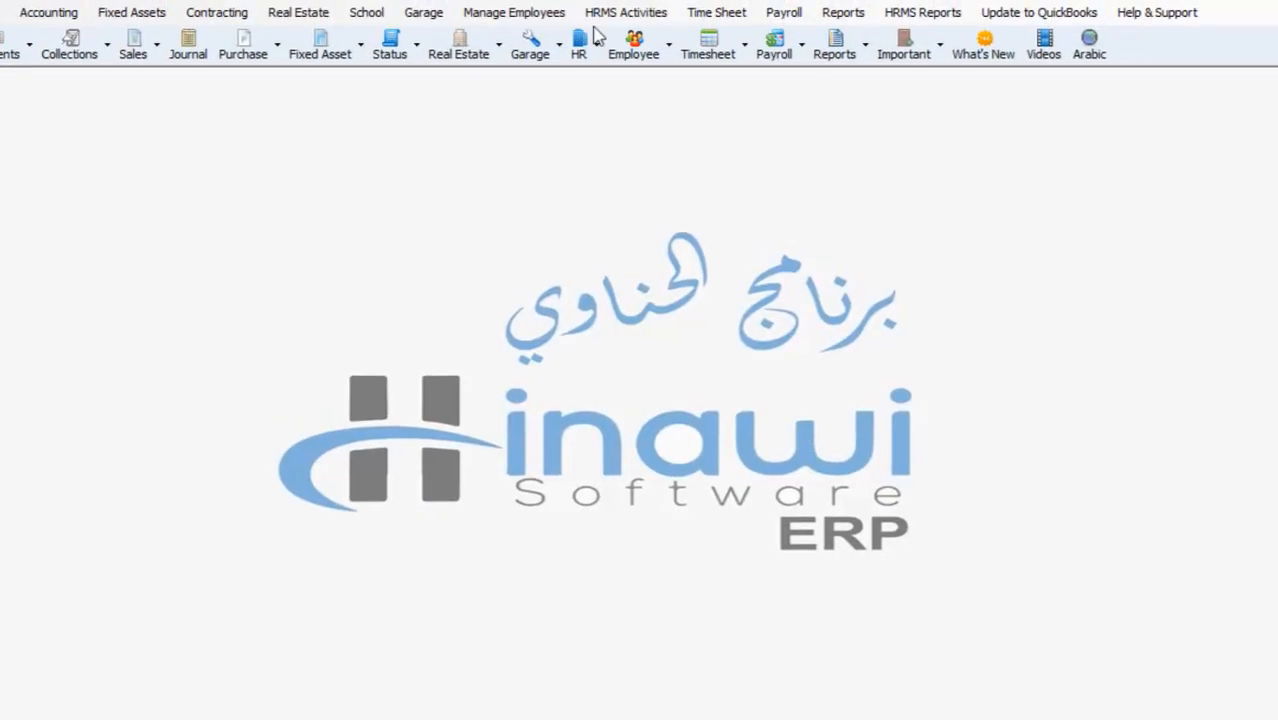
# Open the Release / Cancel Absconded Worker list and view the absconded workers of Test Company
pyautogui.click(626, 12)
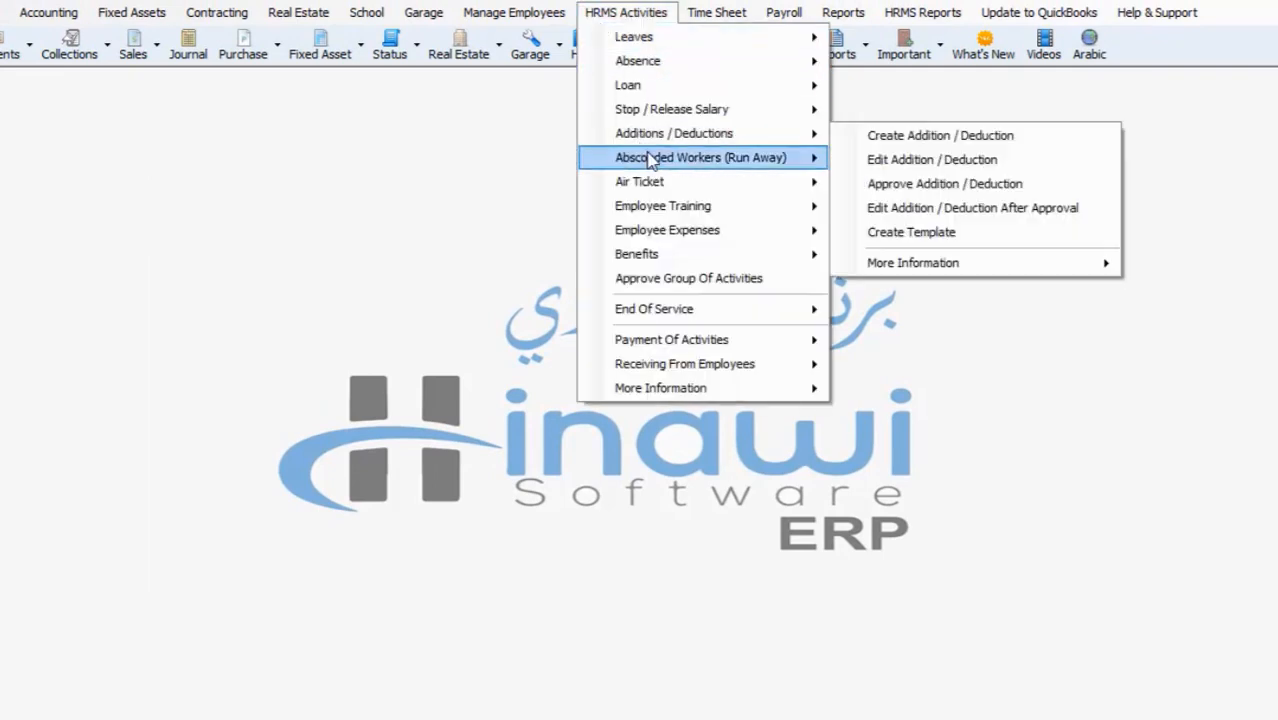
pyautogui.moveTo(650, 162)
pyautogui.click(896, 191)
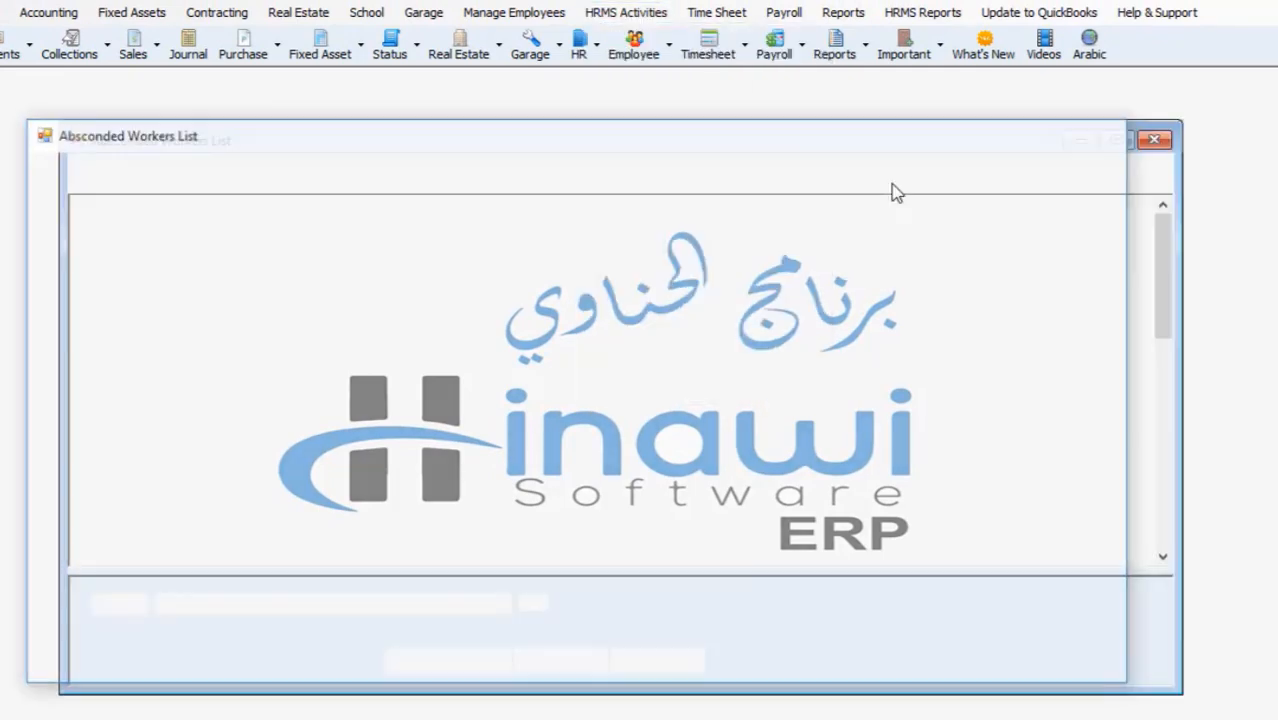
pyautogui.click(437, 180)
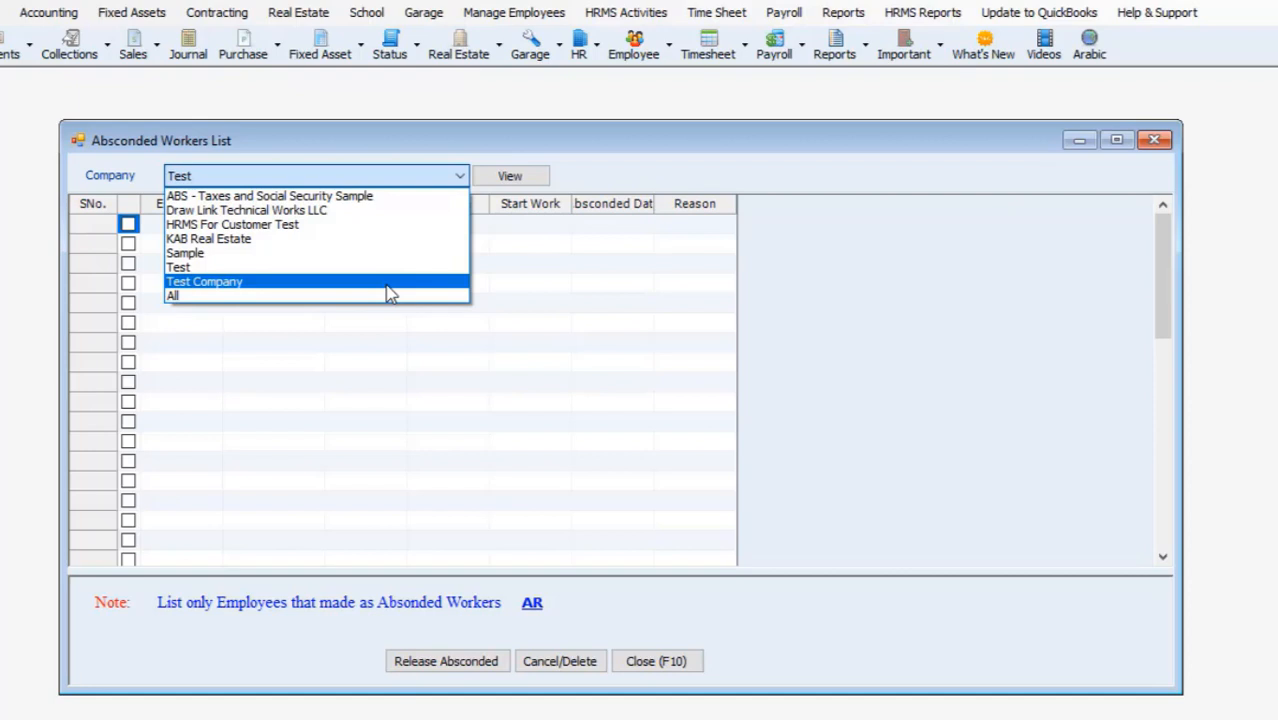
pyautogui.click(369, 284)
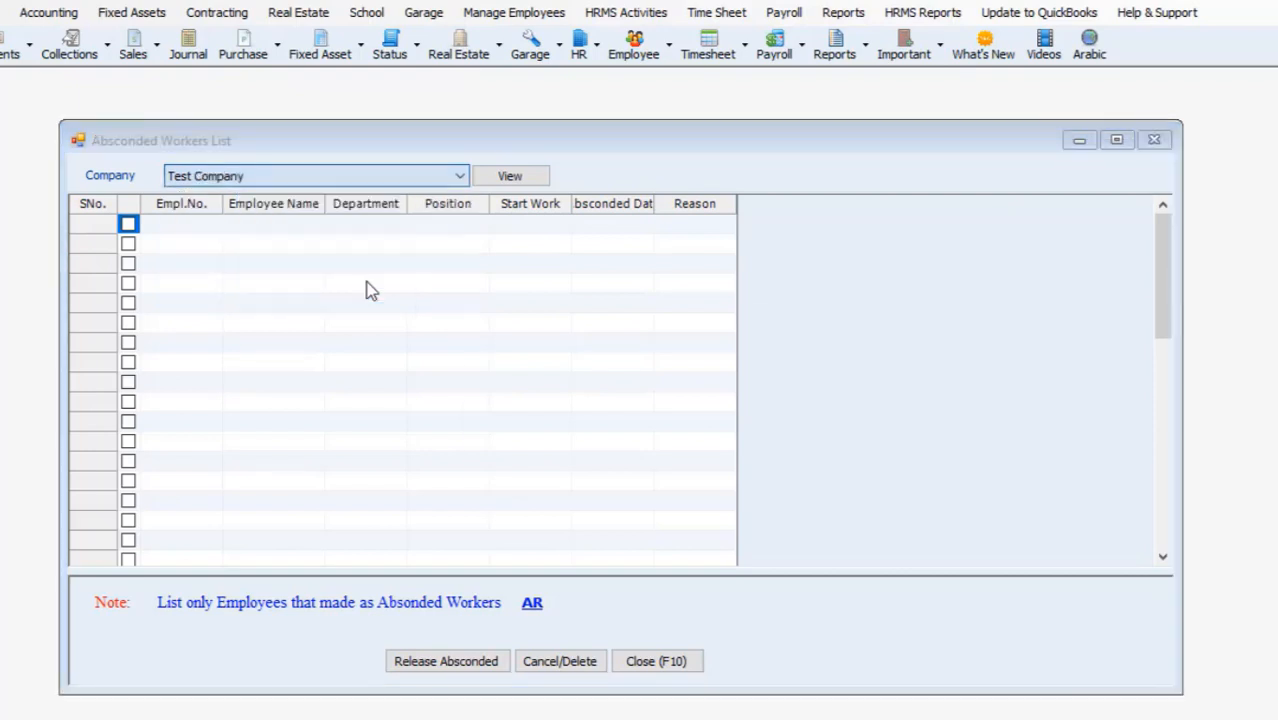
pyautogui.click(636, 462)
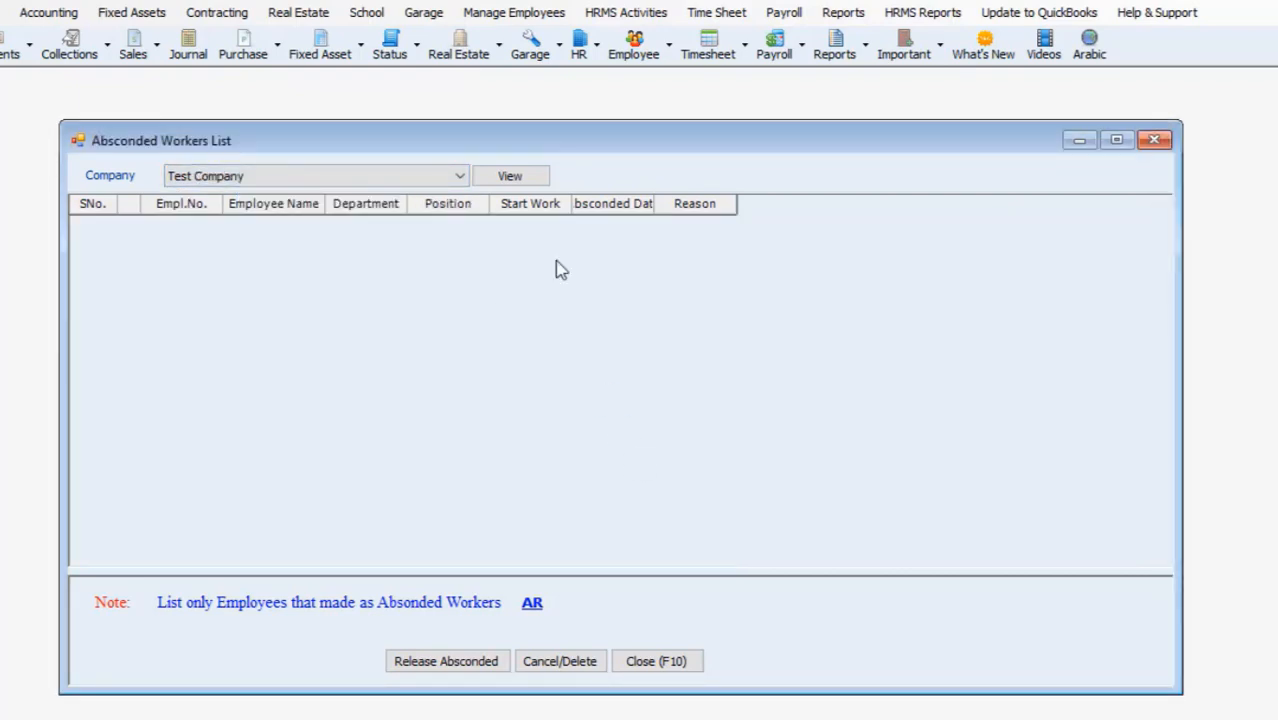
pyautogui.click(510, 180)
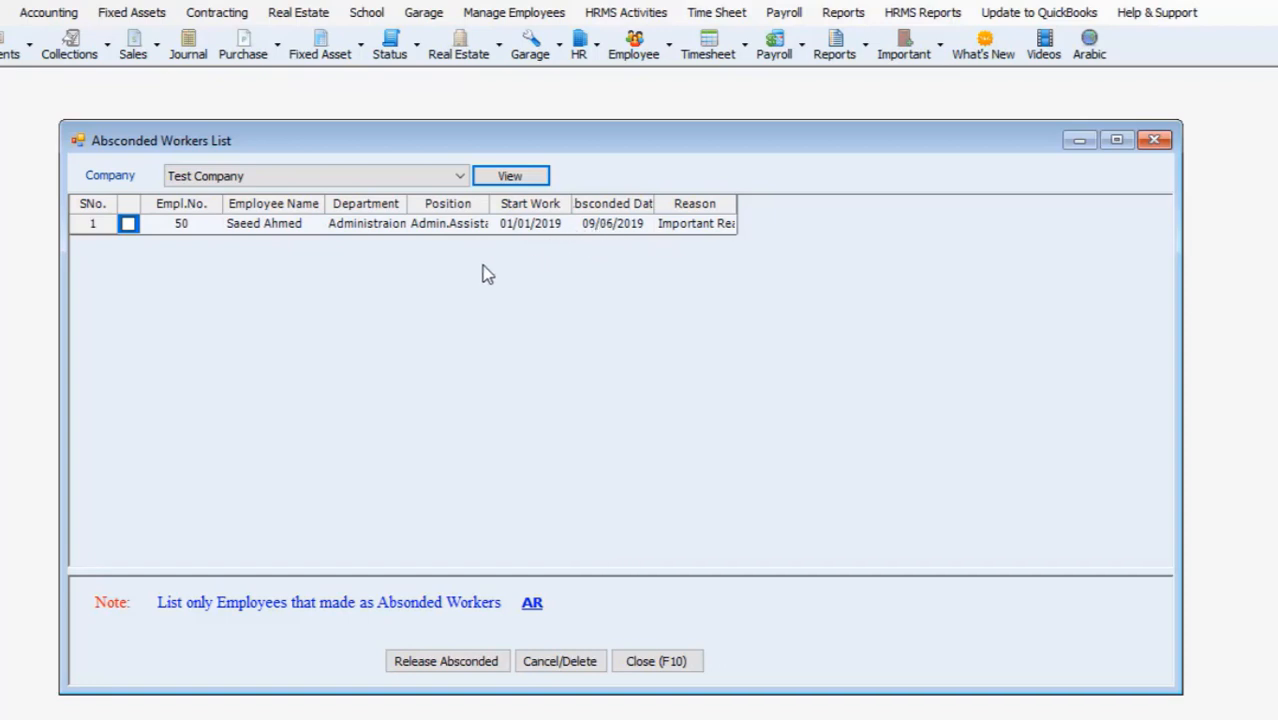
# Cancel the absconded record of the listed Test Company employee, confirm the cancellation and close the Absconded Workers List
pyautogui.click(128, 224)
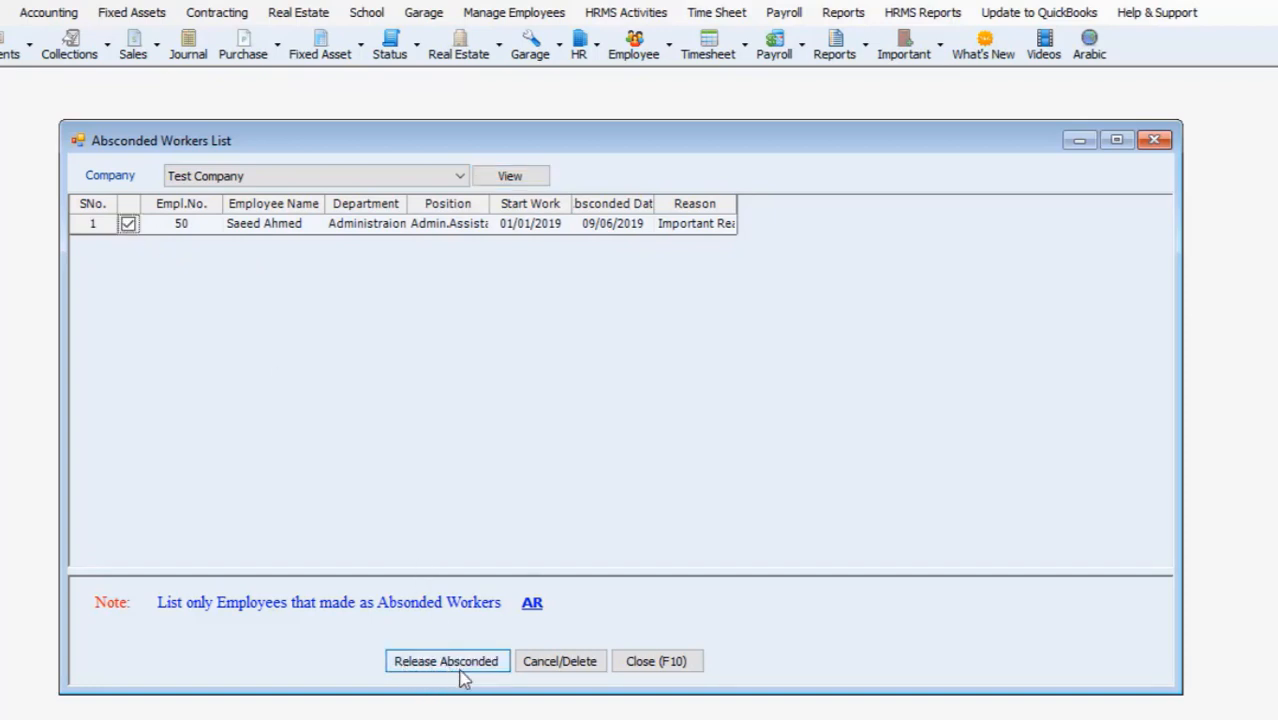
pyautogui.click(549, 661)
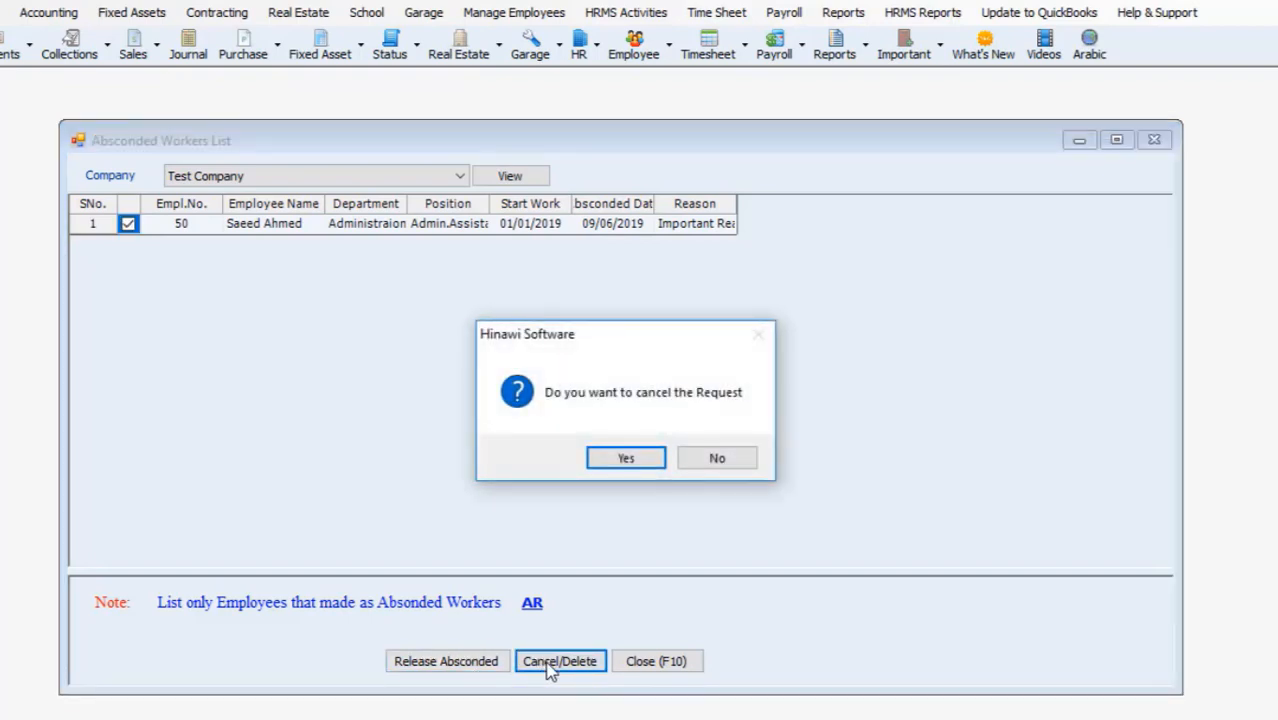
pyautogui.click(629, 459)
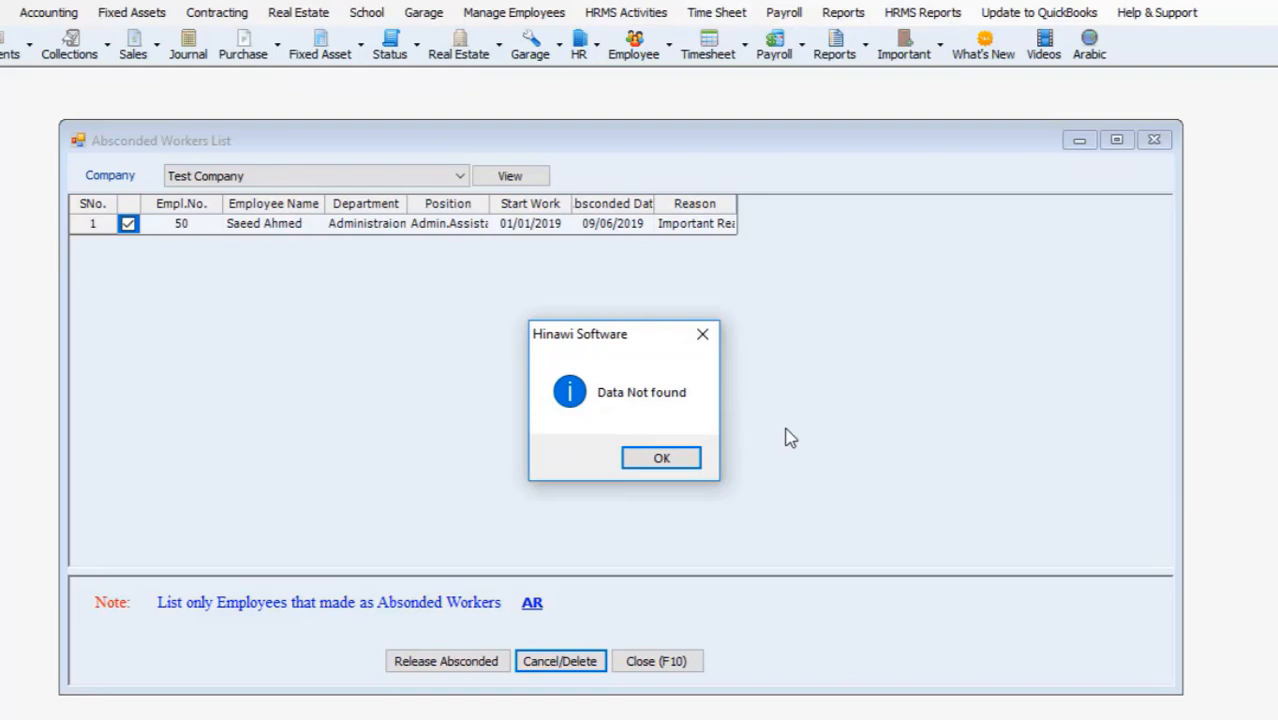
pyautogui.click(680, 458)
pyautogui.click(1150, 150)
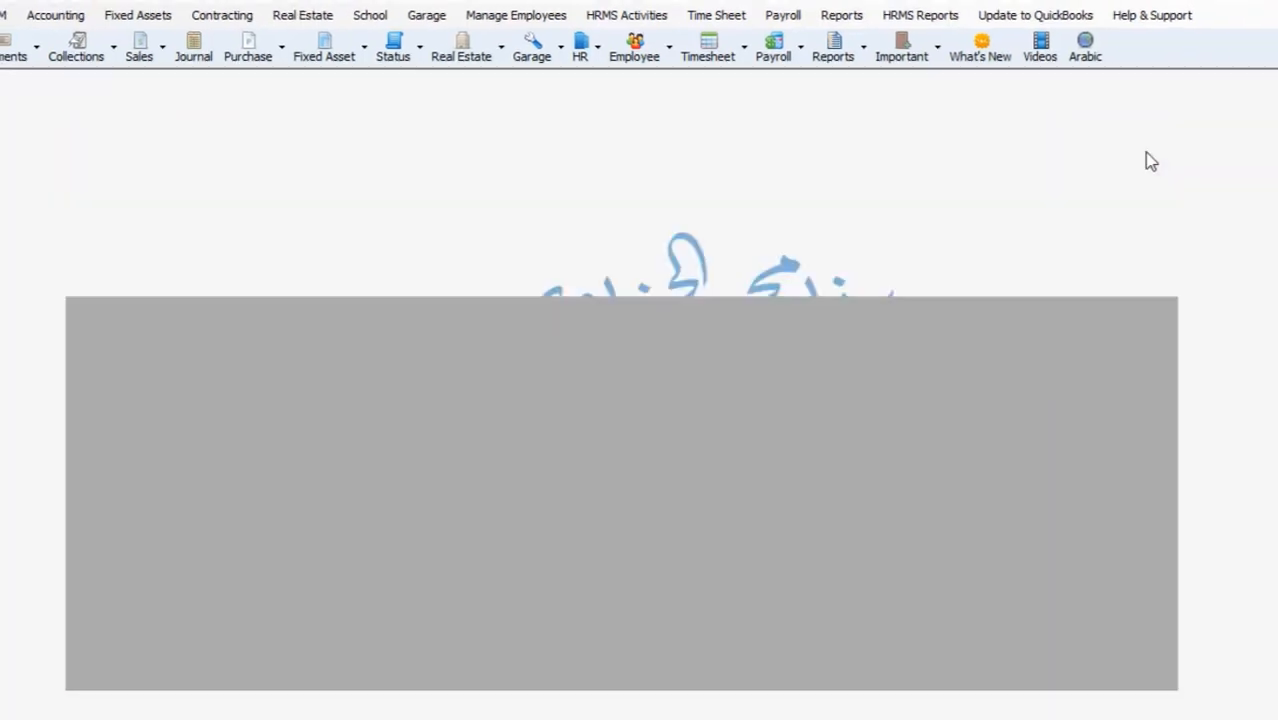
# Open a draft HR salary sheet for Test Company from the HR payroll company selection
pyautogui.click(626, 12)
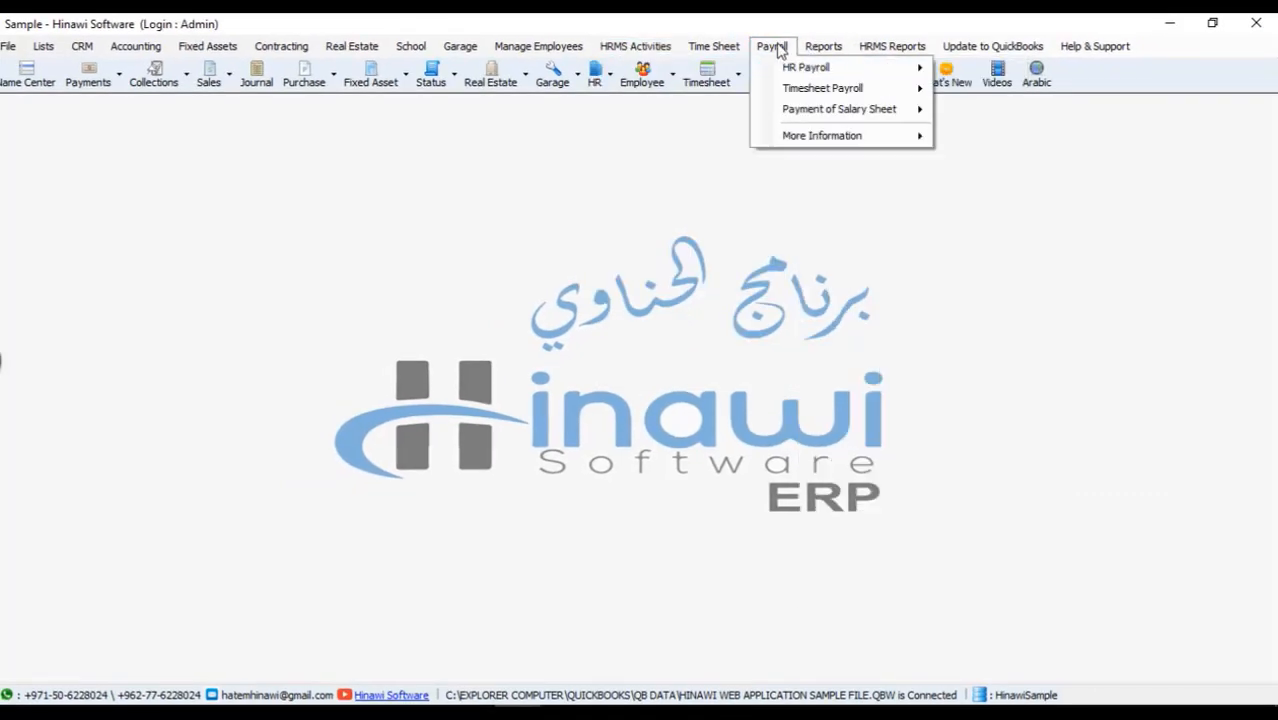
pyautogui.moveTo(805, 67)
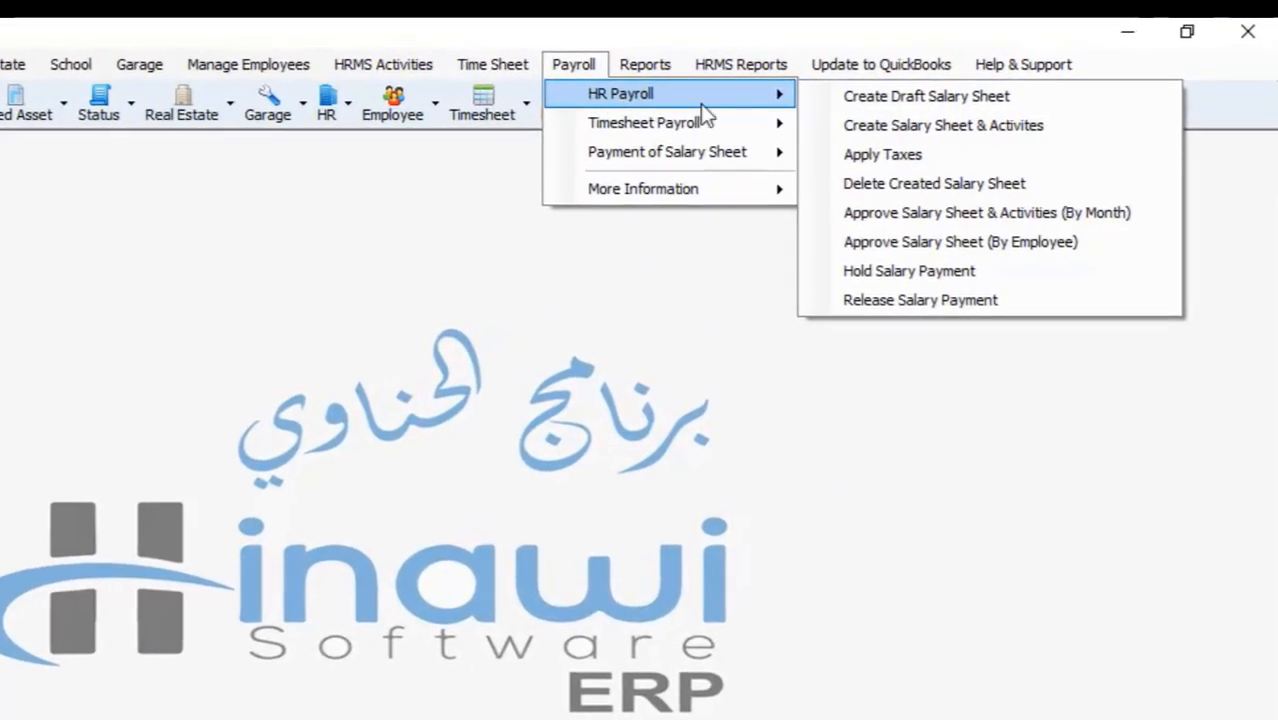
pyautogui.click(950, 98)
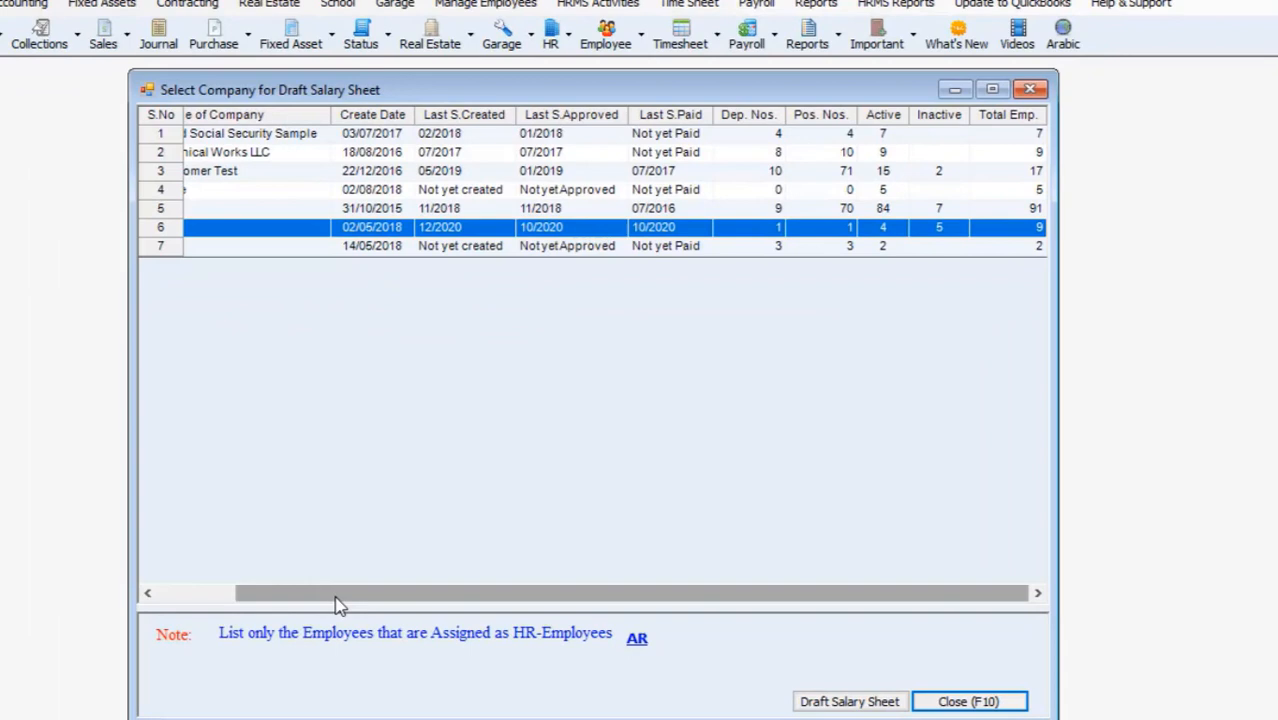
pyautogui.moveTo(337, 599); pyautogui.dragTo(262, 600)
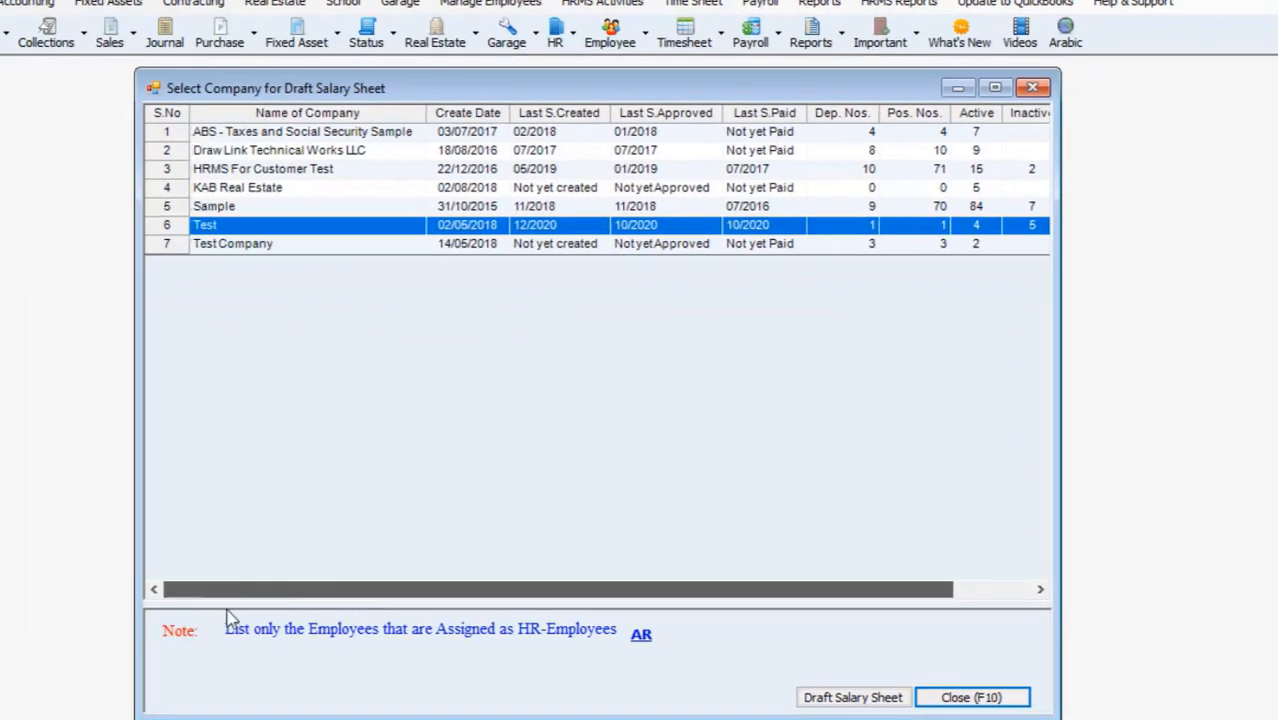
pyautogui.click(228, 250)
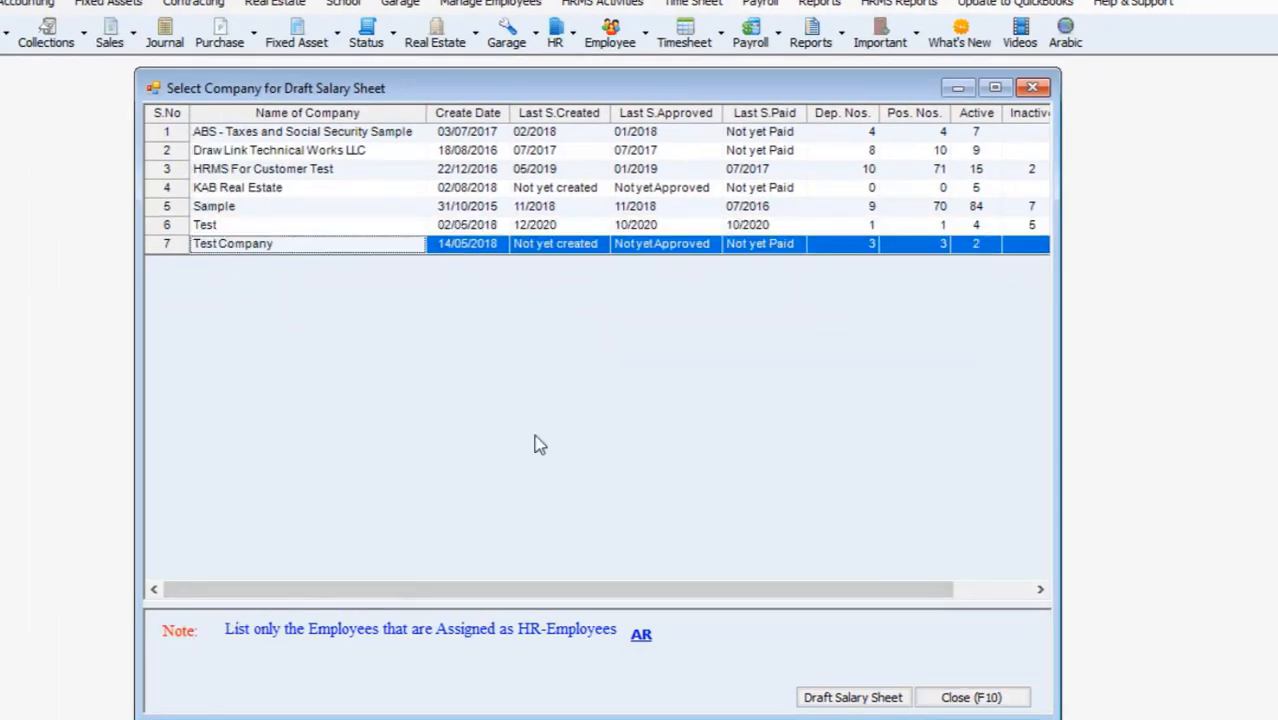
pyautogui.click(814, 700)
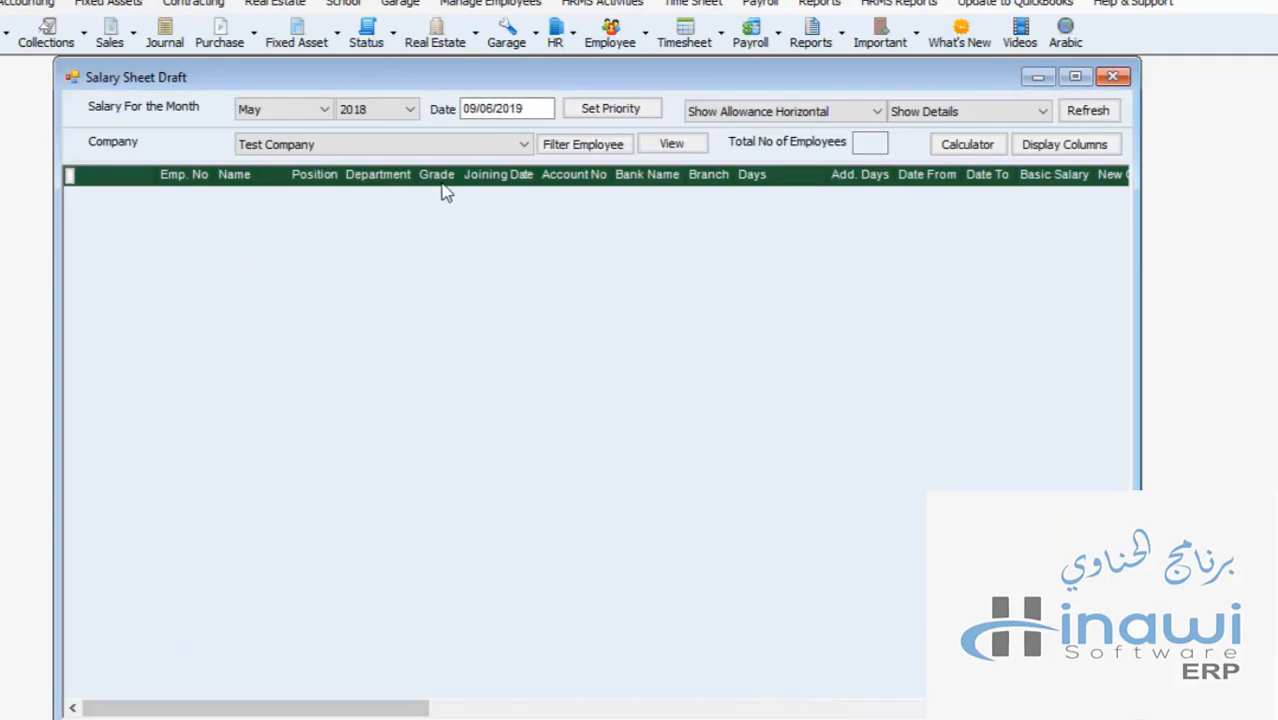
# Set the draft salary sheet's year to 2019 and accept the year change
pyautogui.click(409, 110)
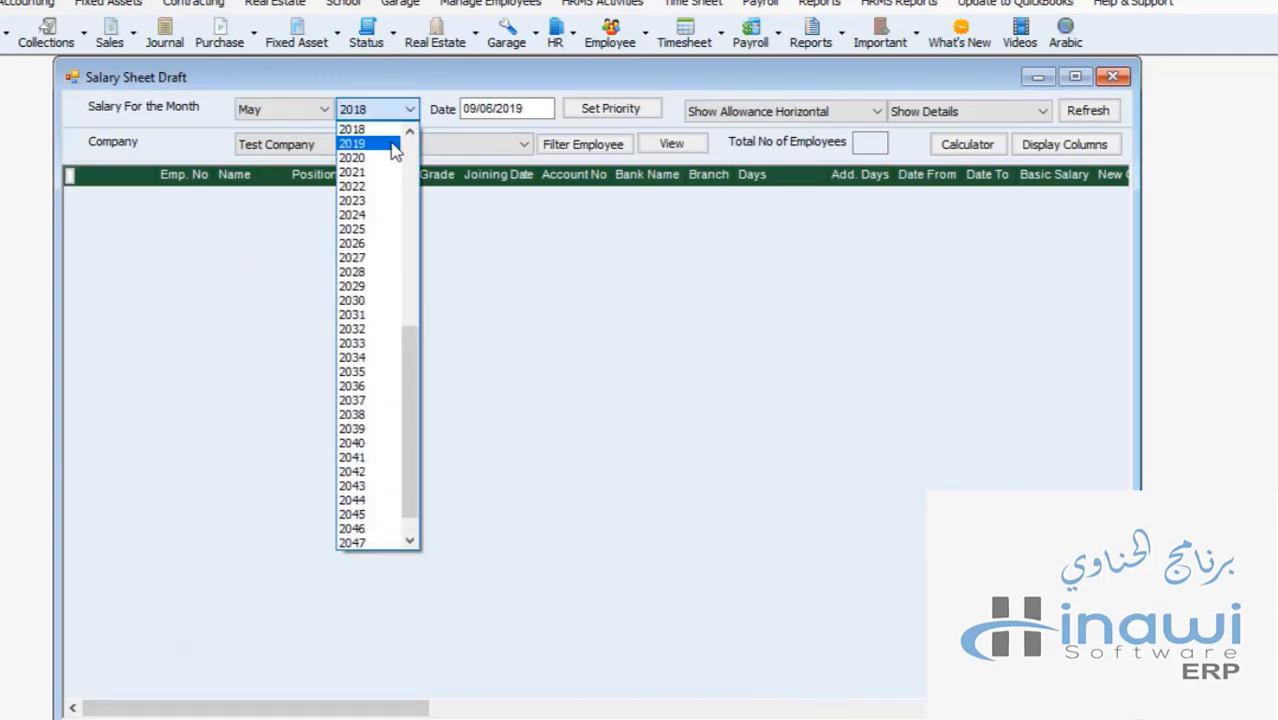
pyautogui.click(396, 143)
pyautogui.click(655, 152)
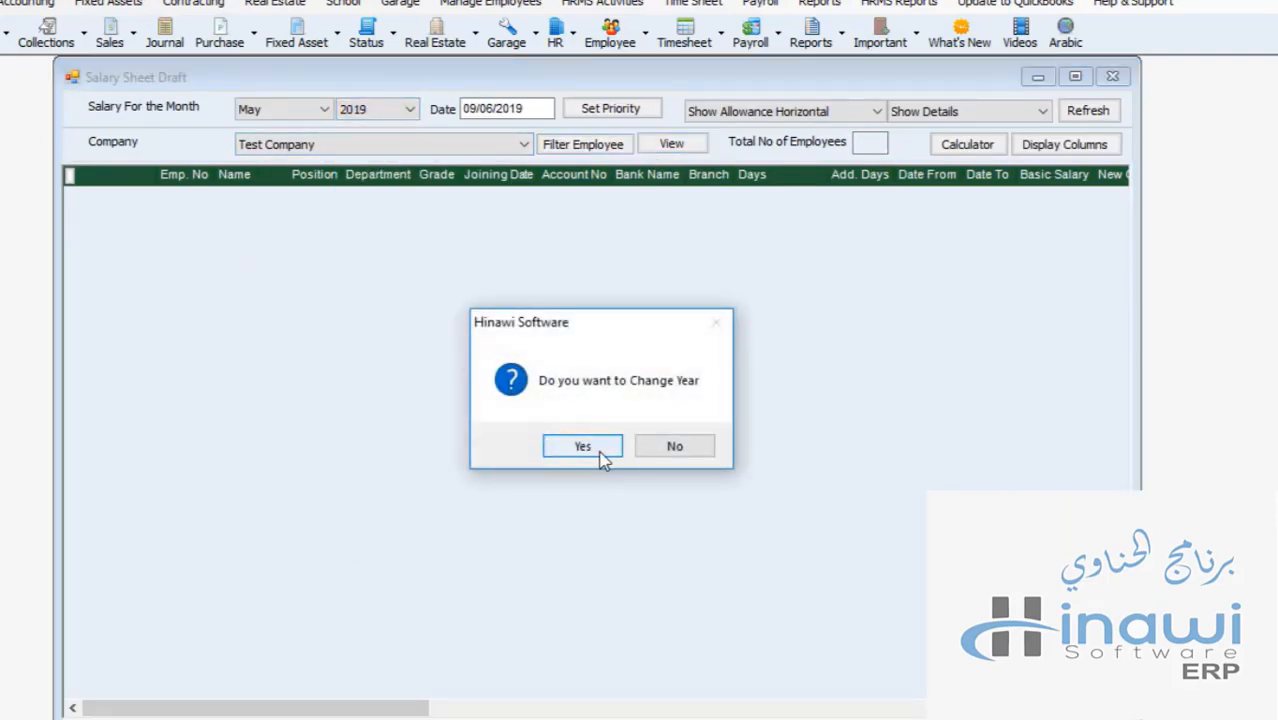
pyautogui.click(592, 448)
# Load Test Company's Admin.Assistant into the May 2019 draft sheet through the employee filter, then close the sheet and company selection
pyautogui.click(612, 147)
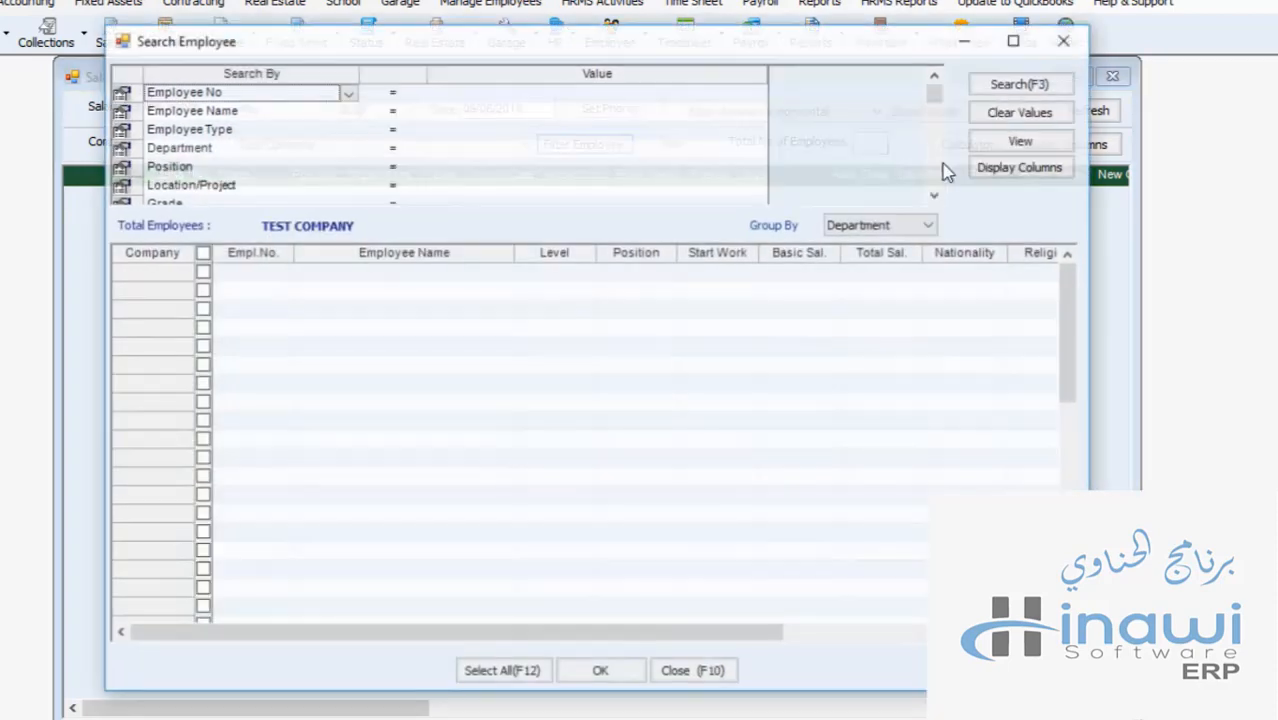
pyautogui.click(1027, 145)
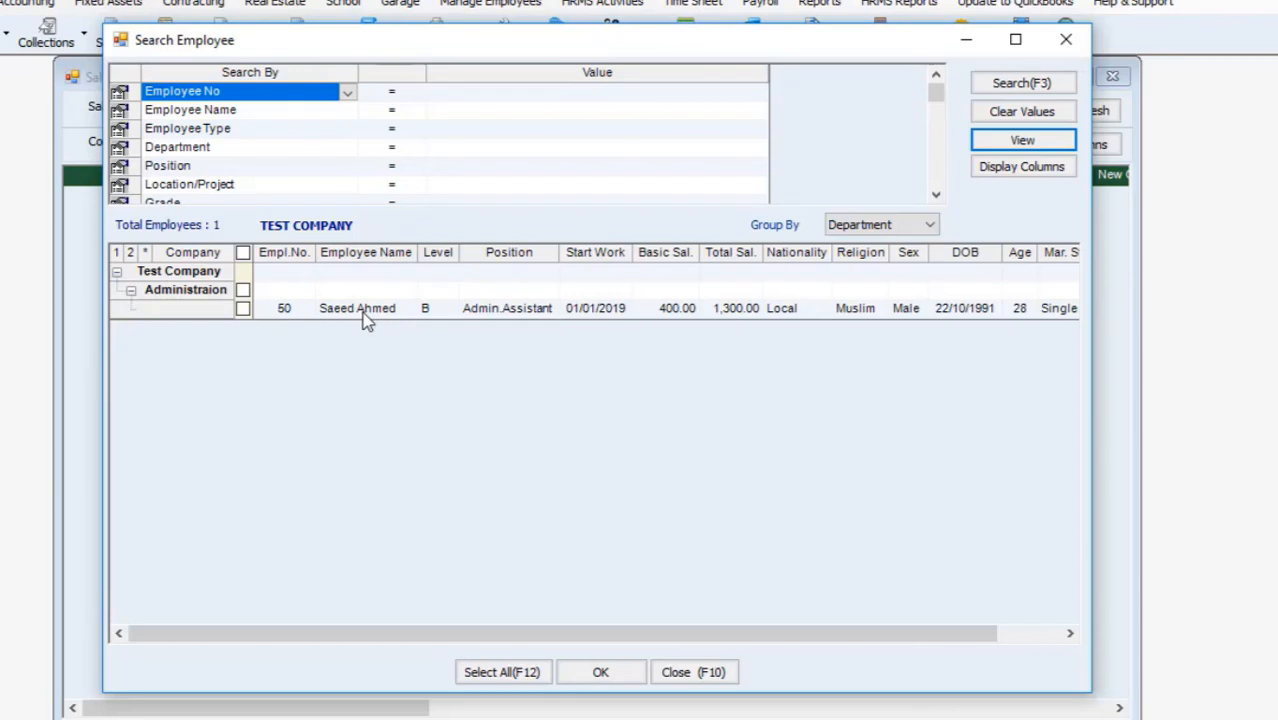
pyautogui.click(243, 309)
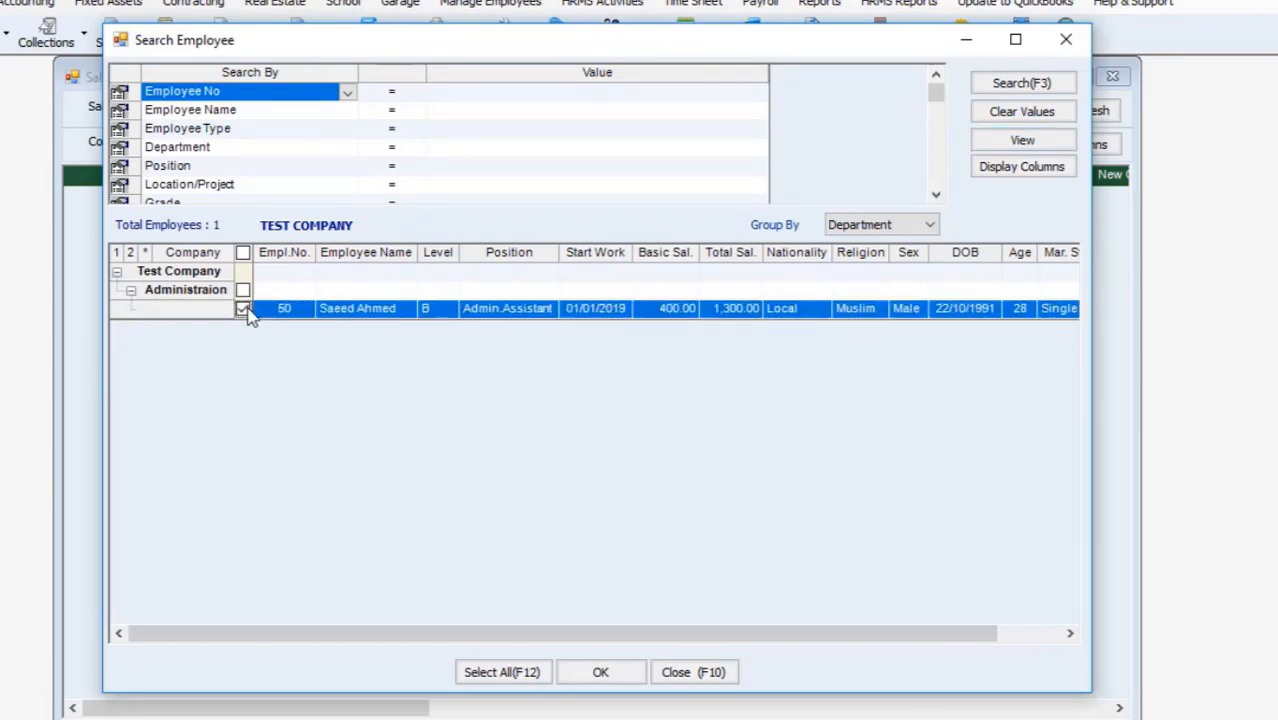
pyautogui.click(603, 675)
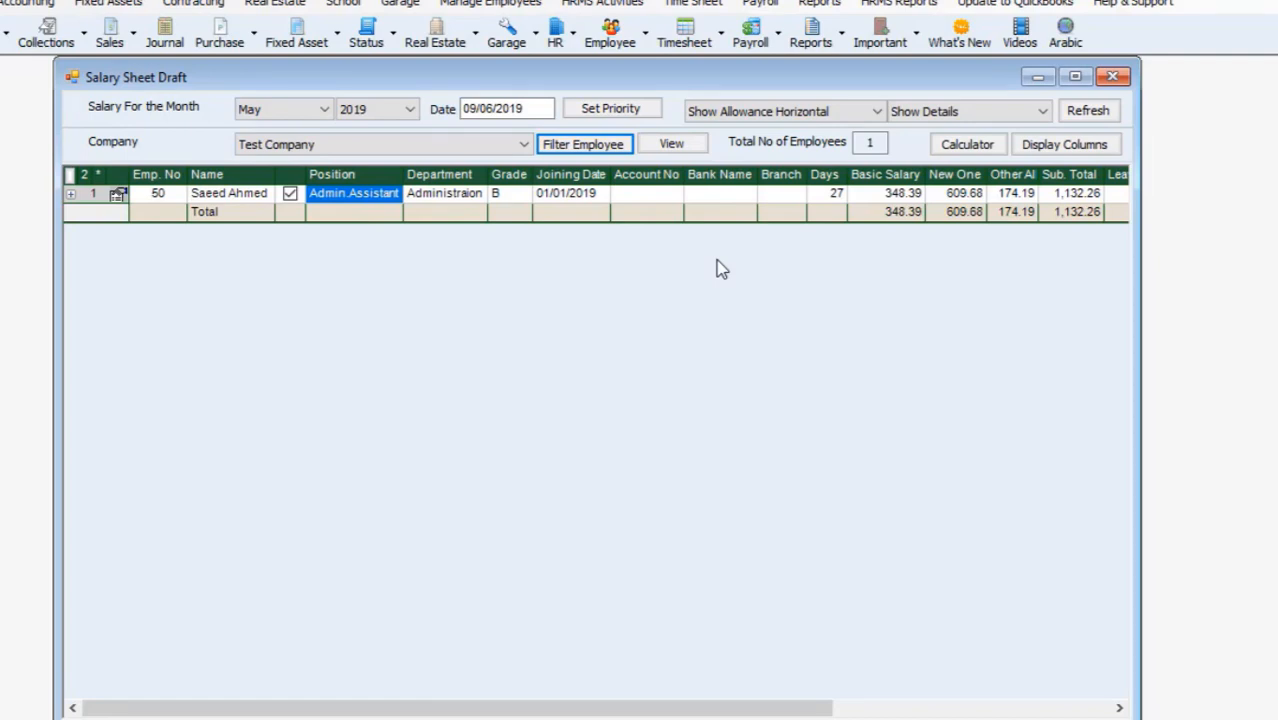
pyautogui.click(1126, 82)
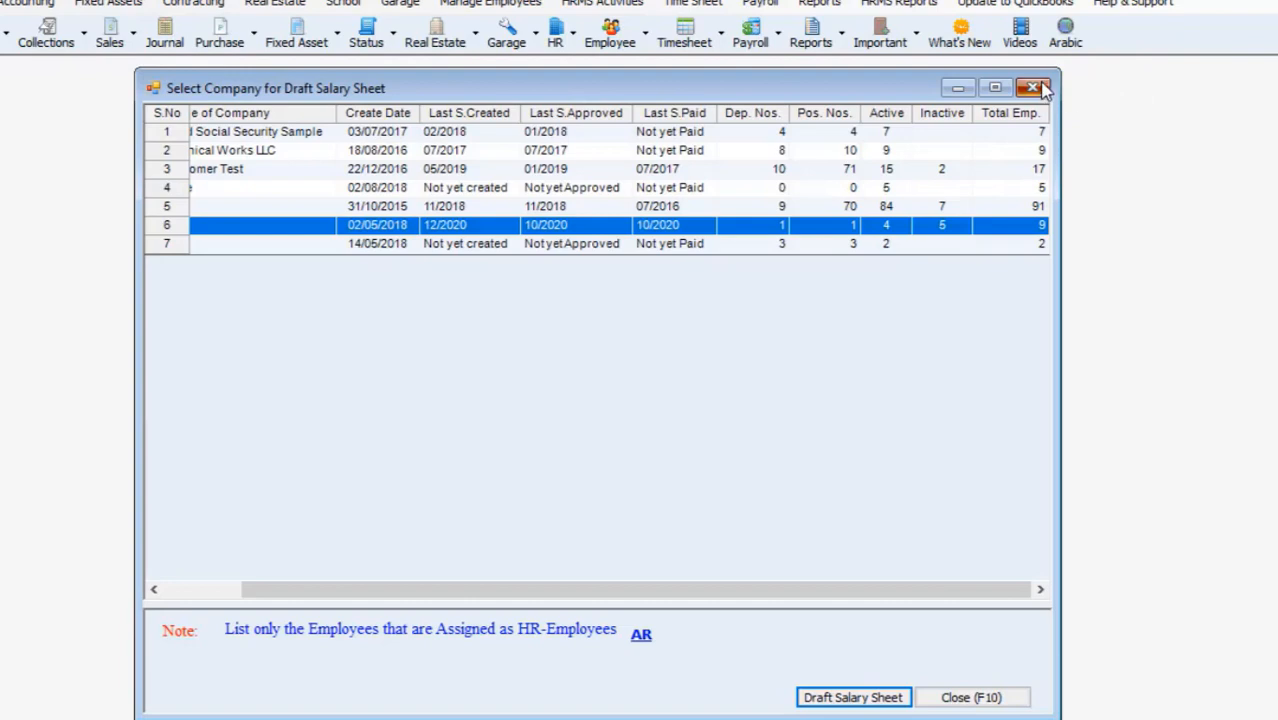
pyautogui.click(1033, 88)
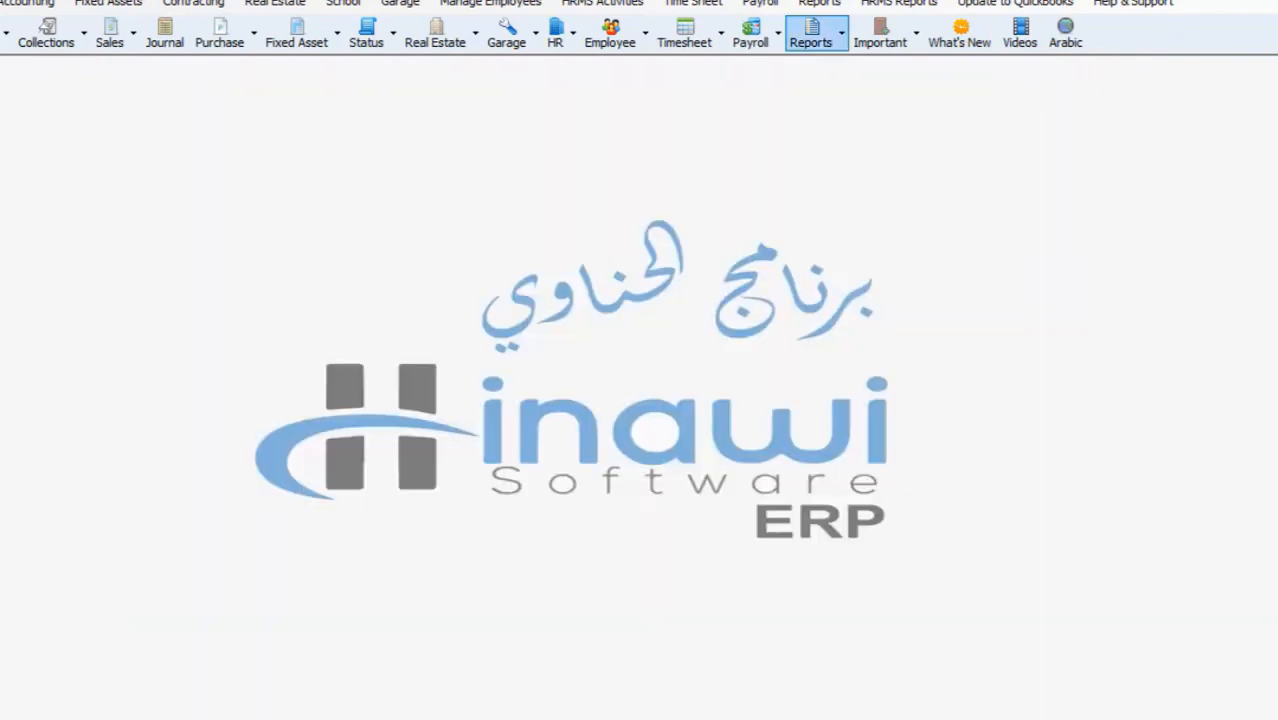
# View Test Company's absconded workers in the Release / Cancel Absconded Worker list, accepting the company change, then close the list
pyautogui.click(560, 6)
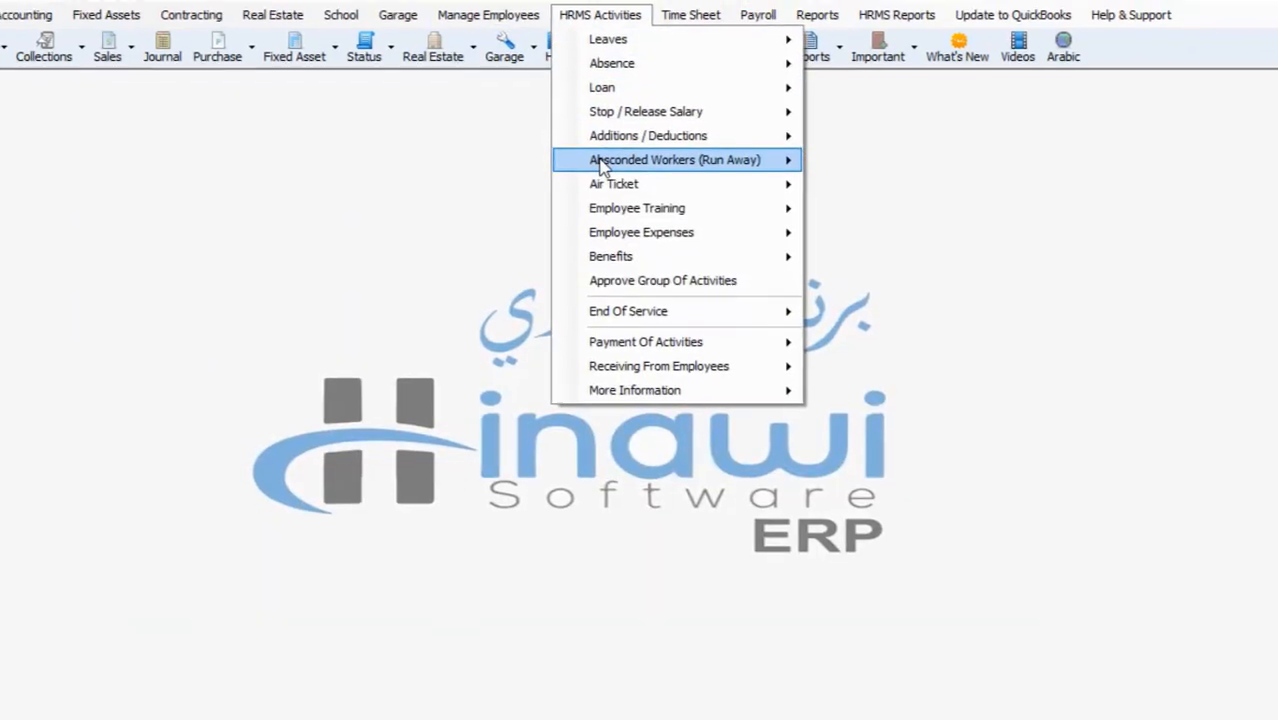
pyautogui.moveTo(660, 165)
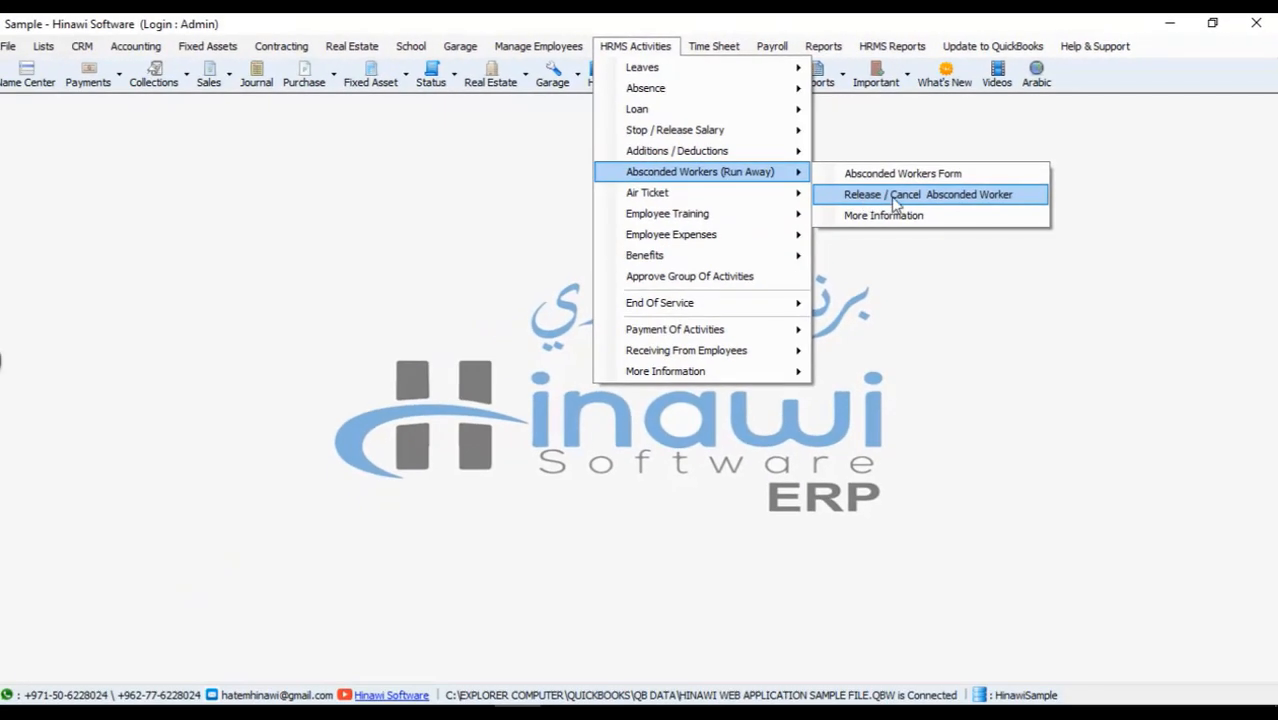
pyautogui.click(906, 205)
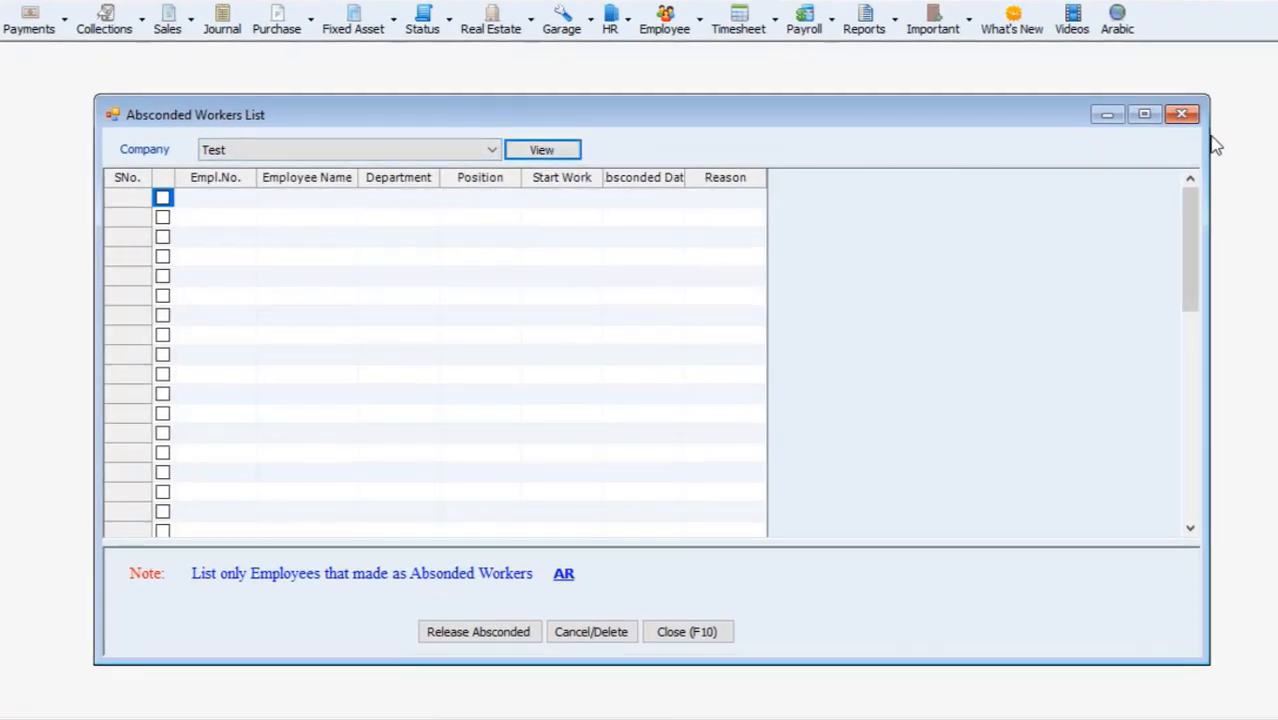
pyautogui.click(491, 150)
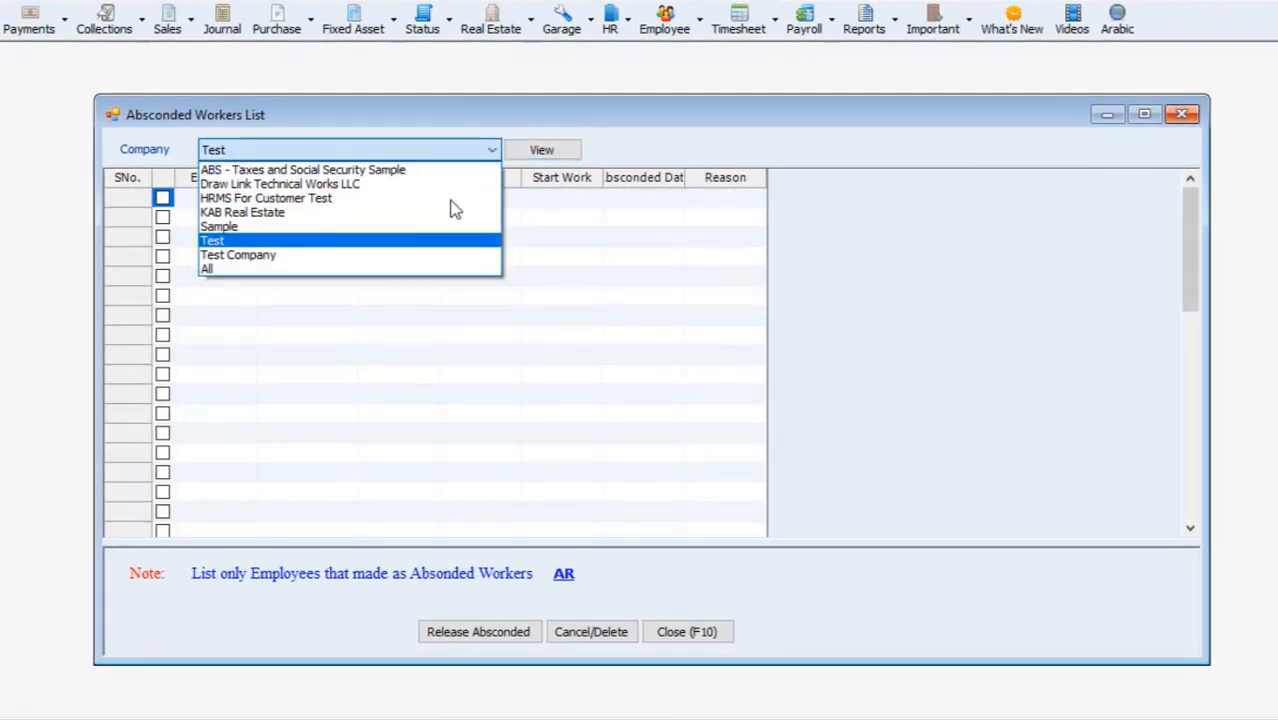
pyautogui.click(397, 258)
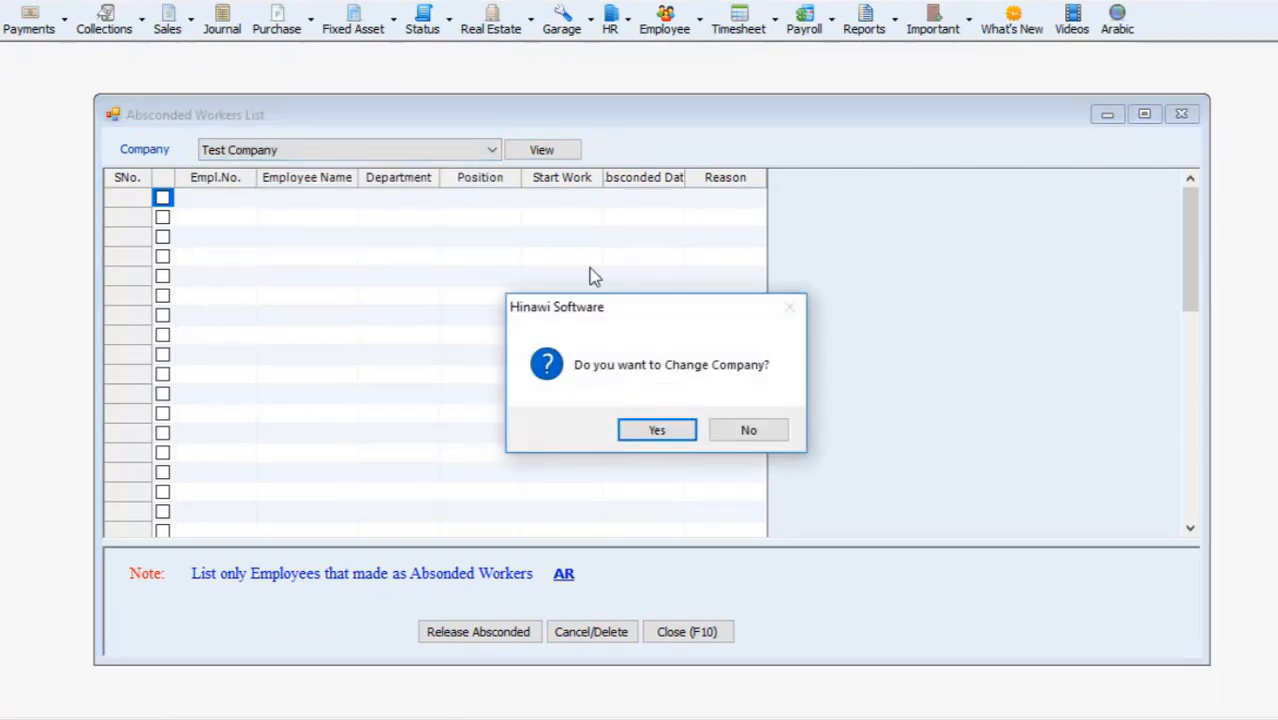
pyautogui.click(655, 432)
pyautogui.click(548, 153)
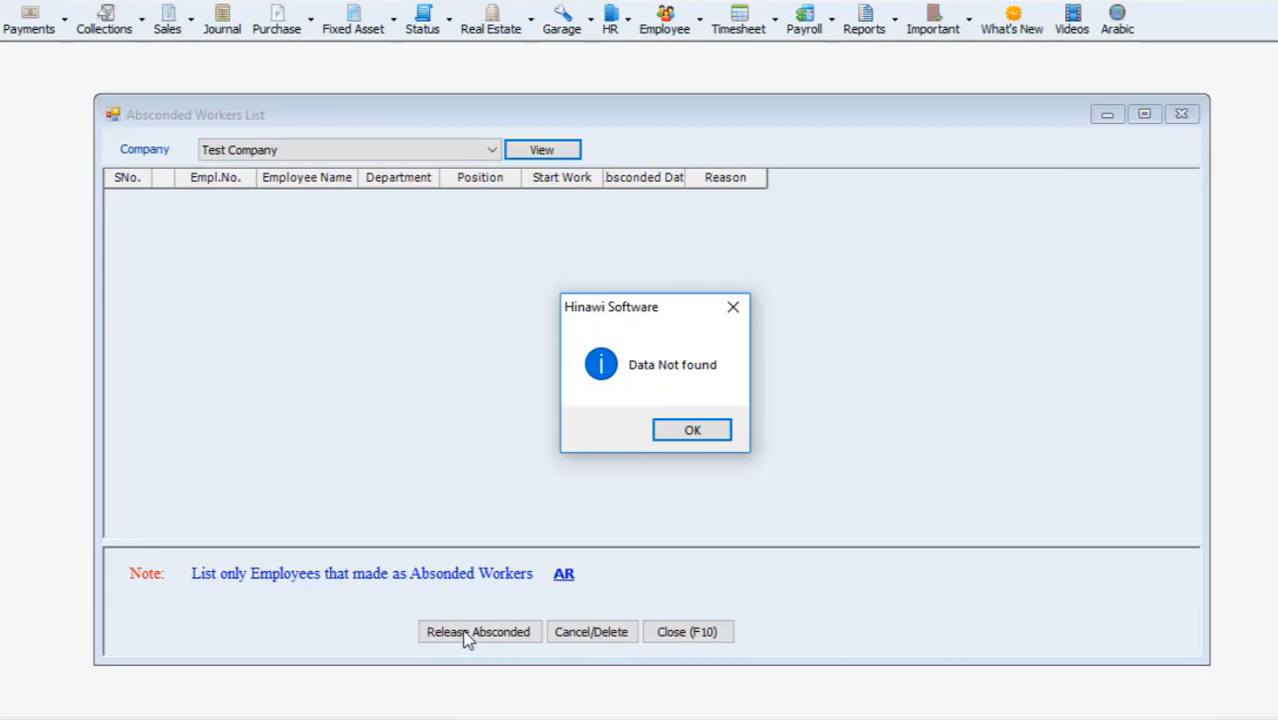
pyautogui.click(721, 433)
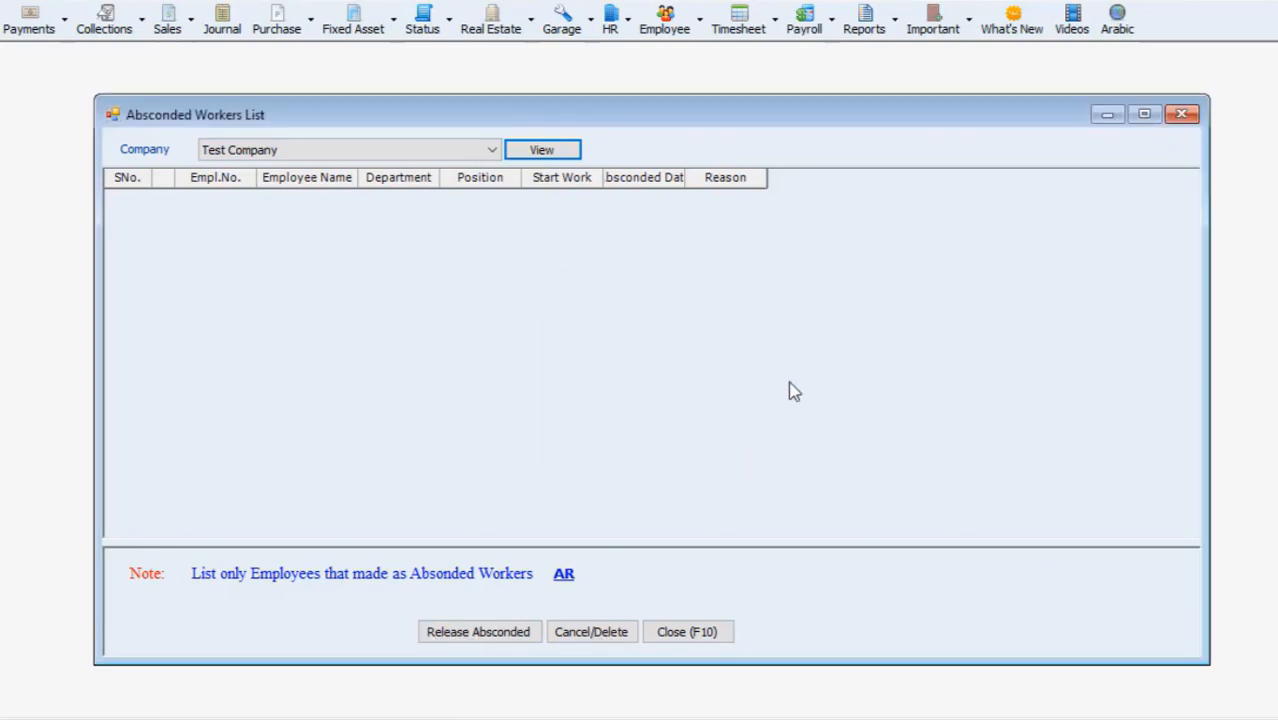
pyautogui.click(1180, 113)
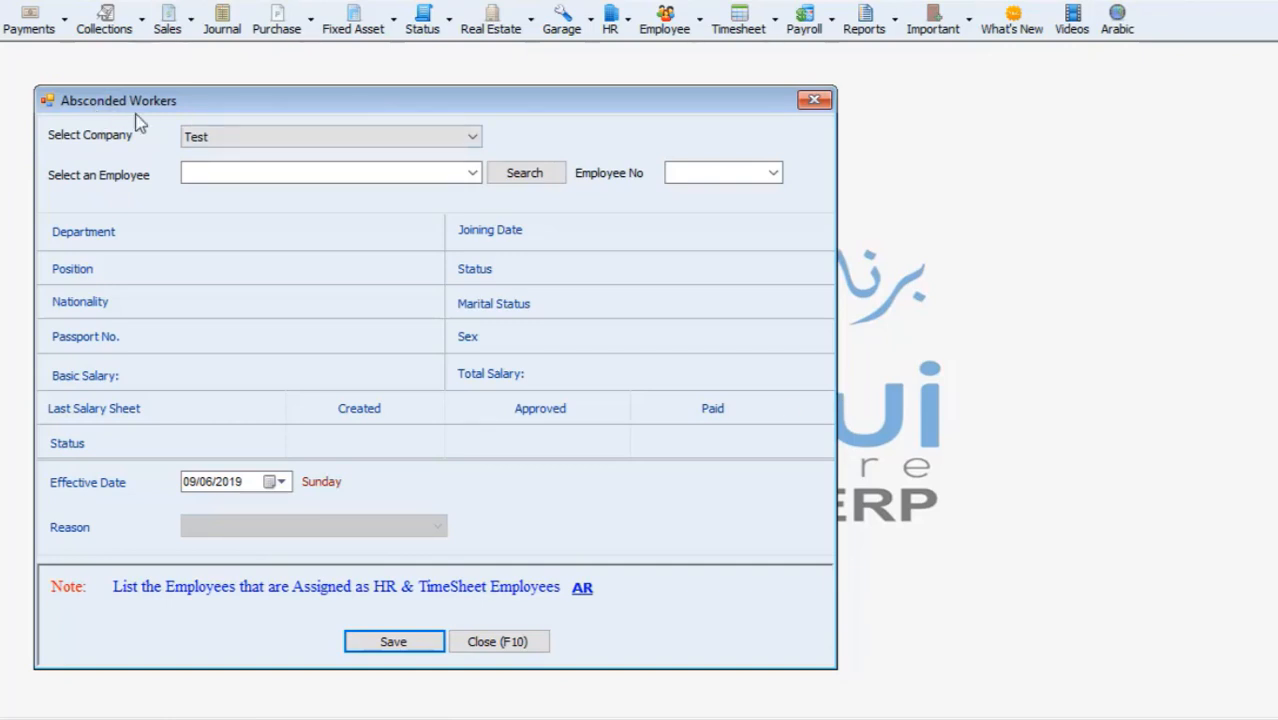
# Choose Test Company and its available employee in the Absconded Workers form
pyautogui.click(285, 137)
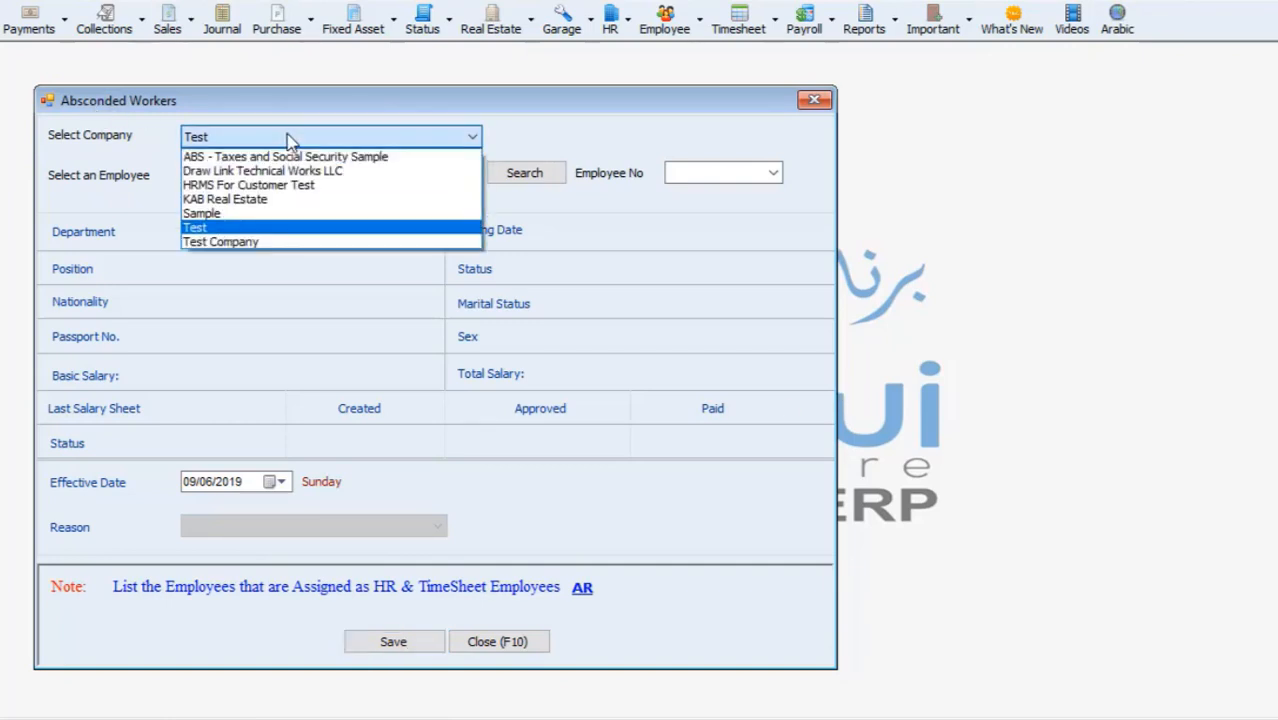
pyautogui.click(228, 244)
pyautogui.click(473, 175)
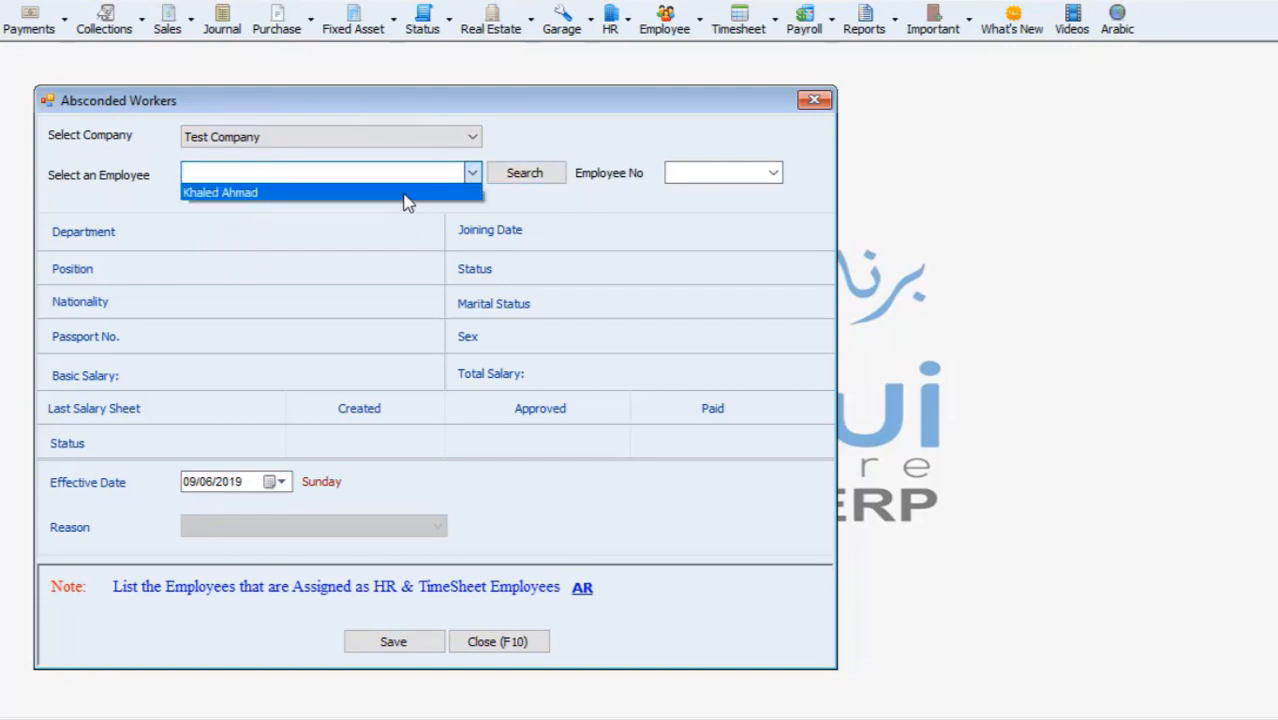
pyautogui.click(404, 195)
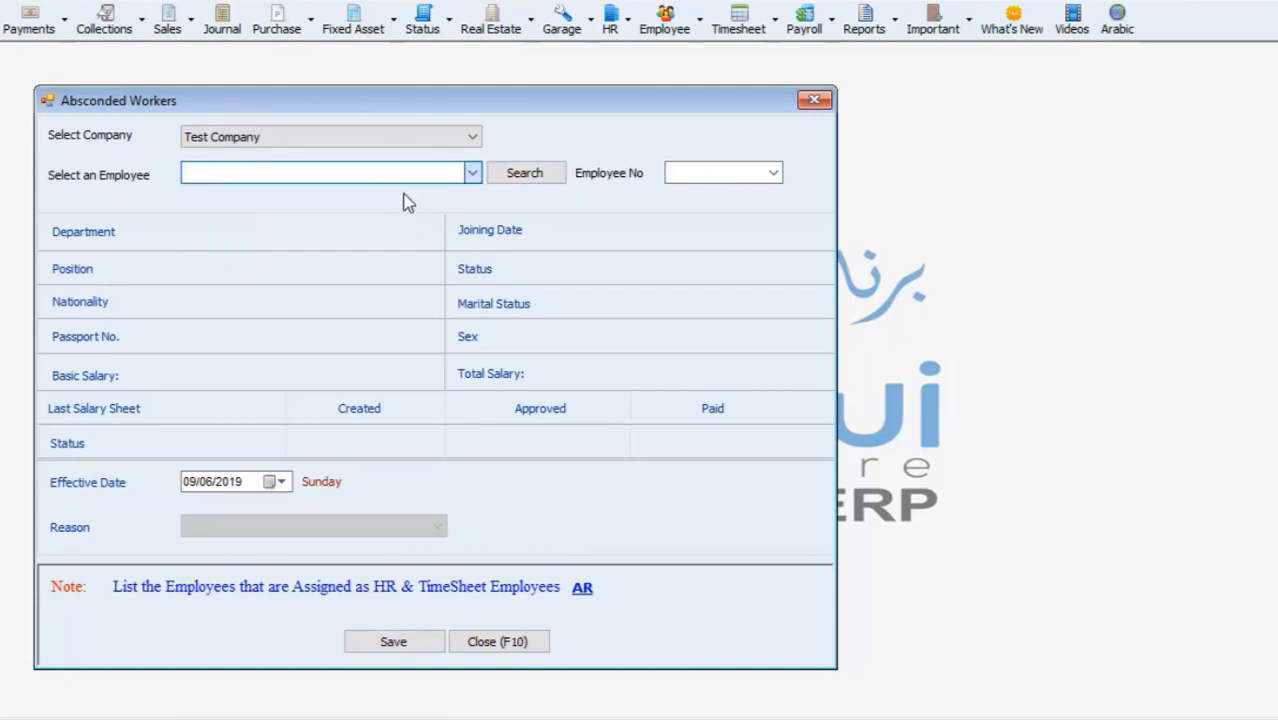
pyautogui.click(470, 174)
pyautogui.click(473, 176)
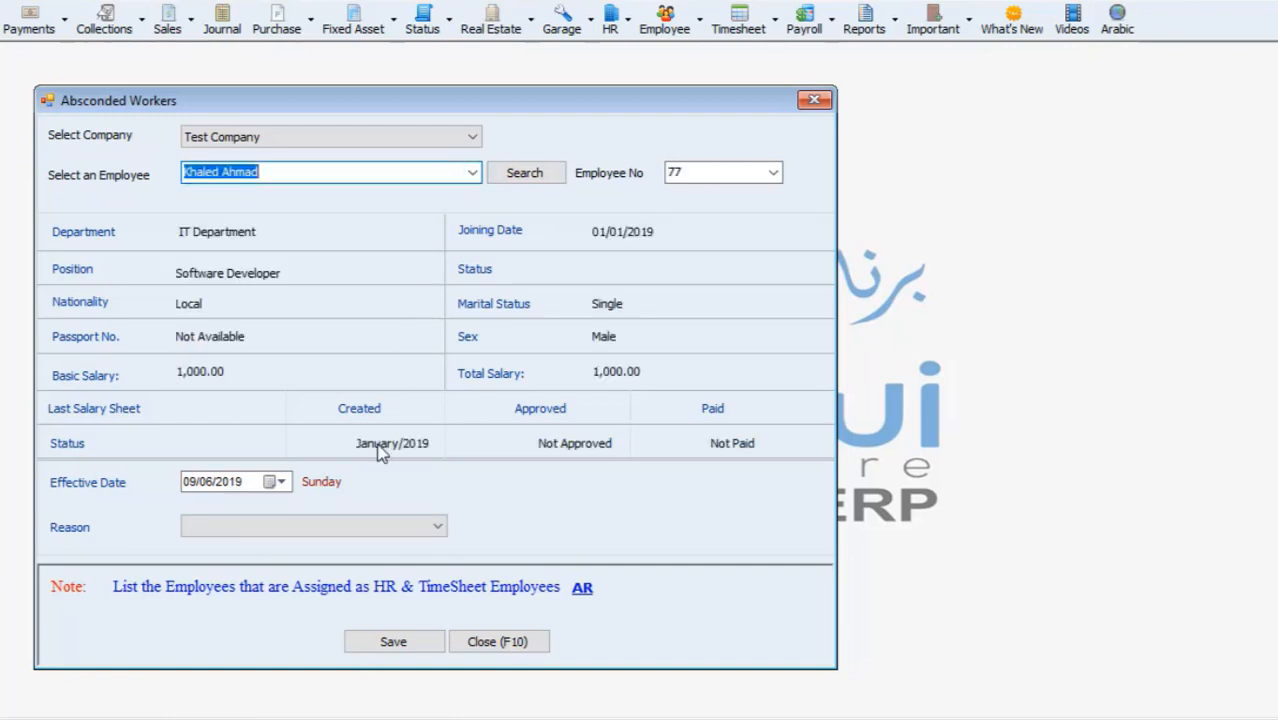
# Set the absconding reason to Important Reason, save the form and confirm making the employee an absconded worker
pyautogui.click(332, 537)
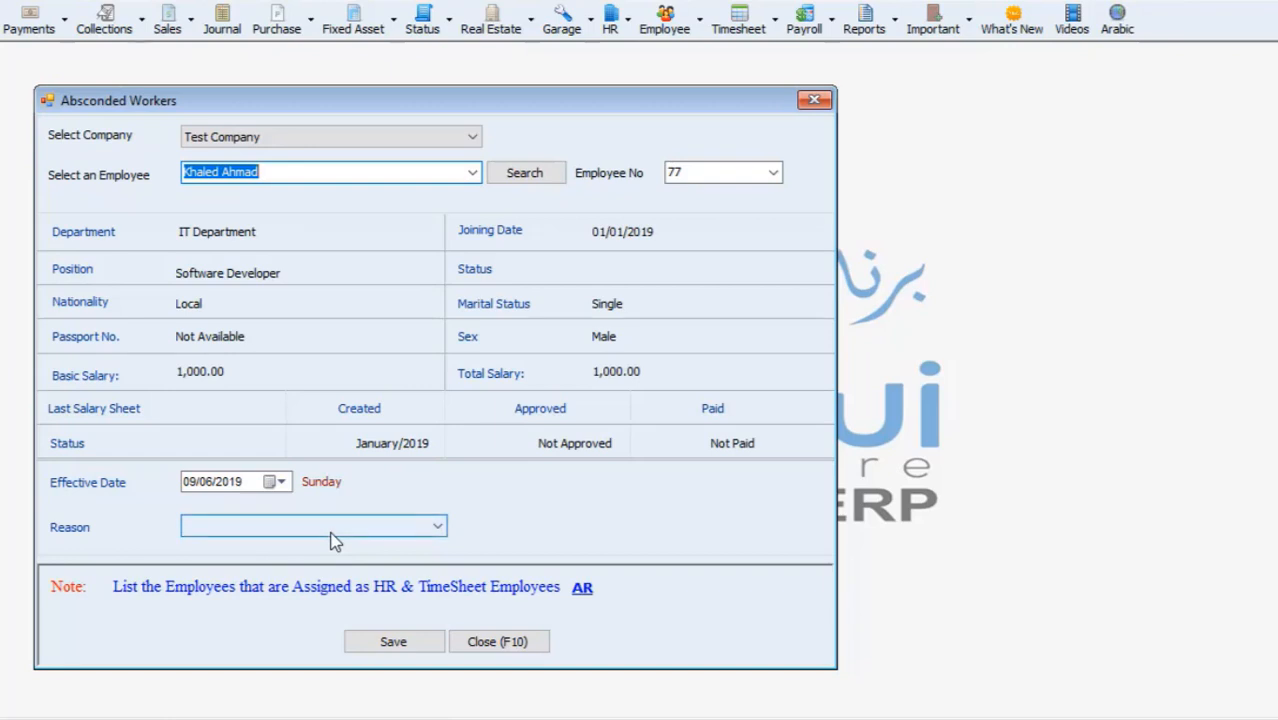
pyautogui.click(320, 537)
pyautogui.click(320, 537)
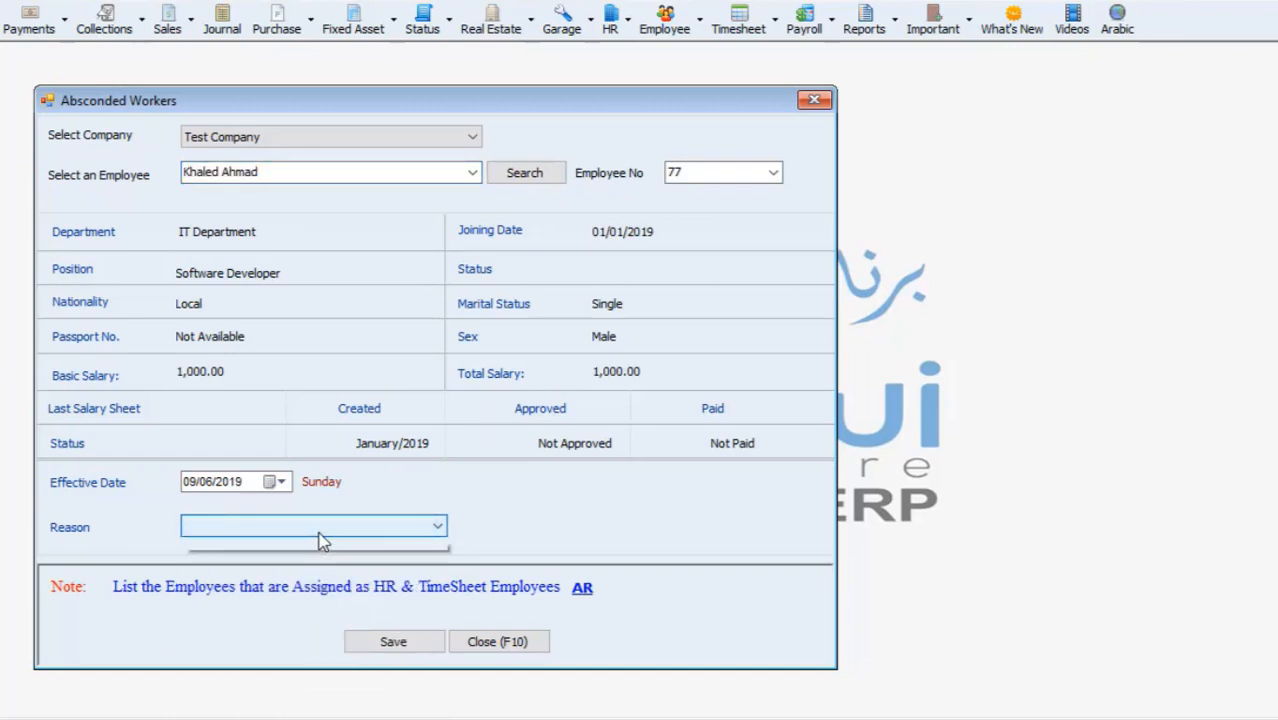
pyautogui.click(319, 537)
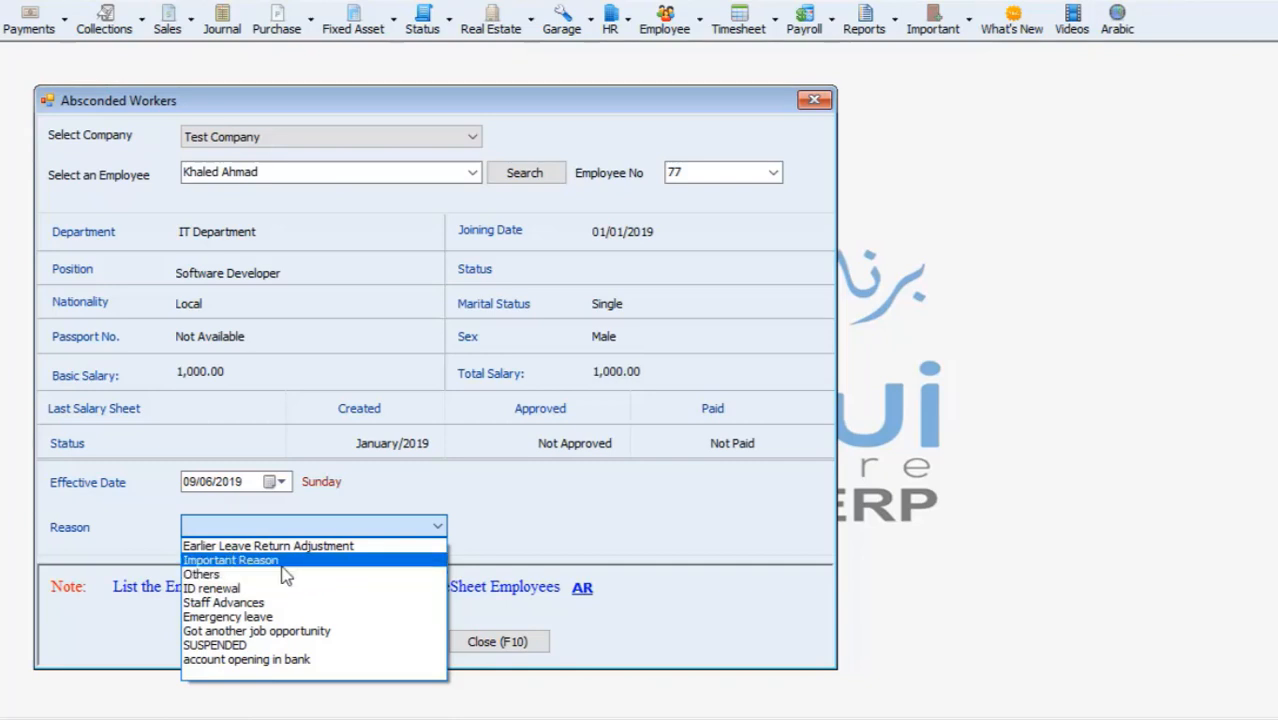
pyautogui.click(283, 560)
pyautogui.click(385, 642)
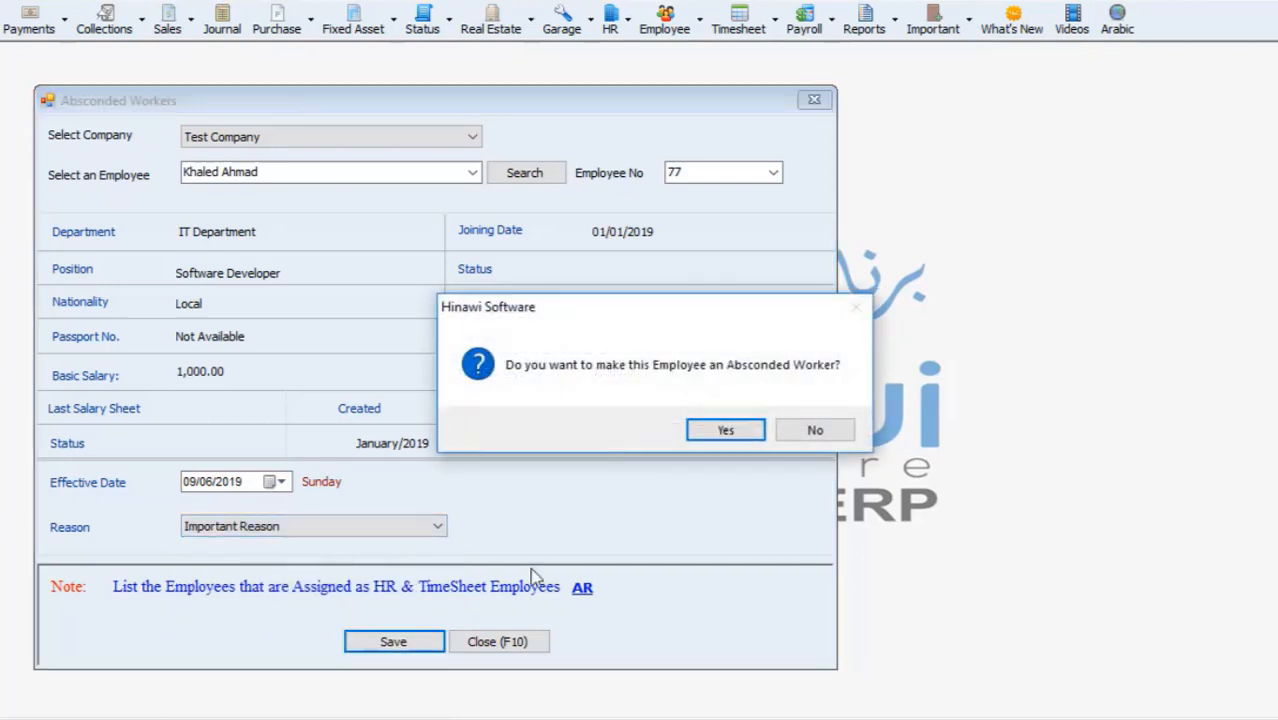
pyautogui.click(722, 432)
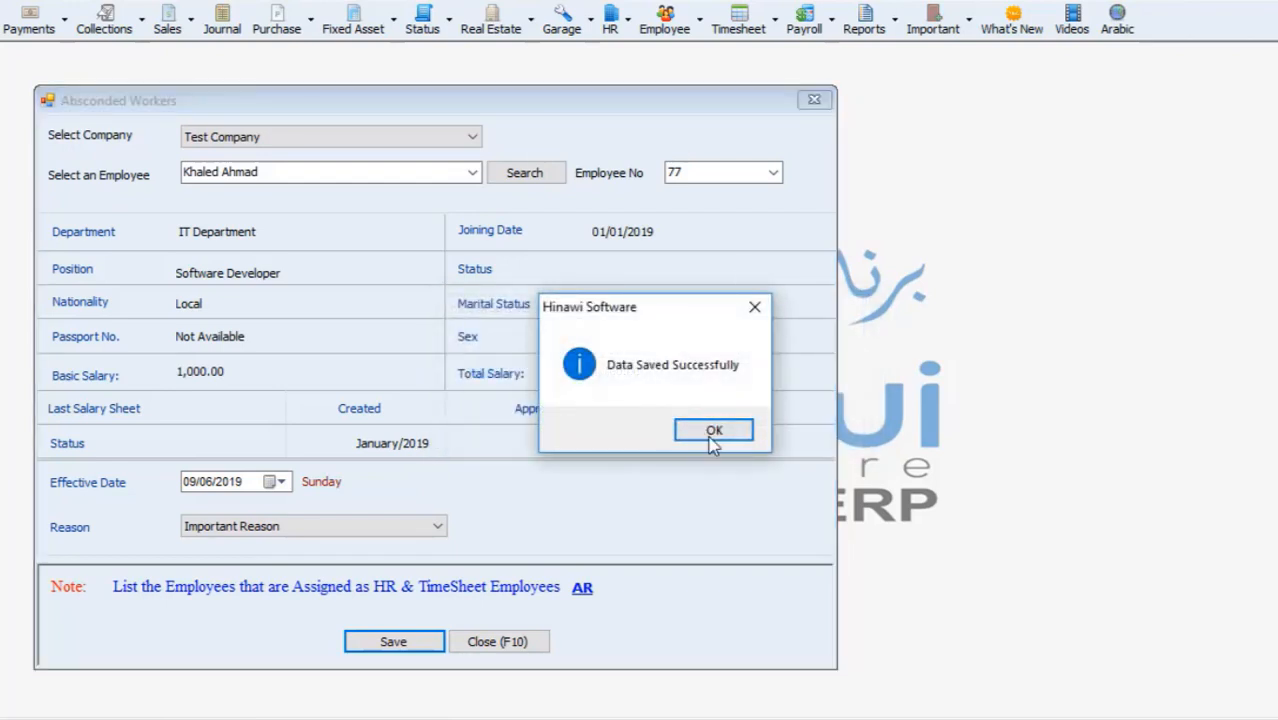
# Finish the save, close the Absconded Workers form and open the Release / Cancel Absconded Worker list
pyautogui.click(714, 431)
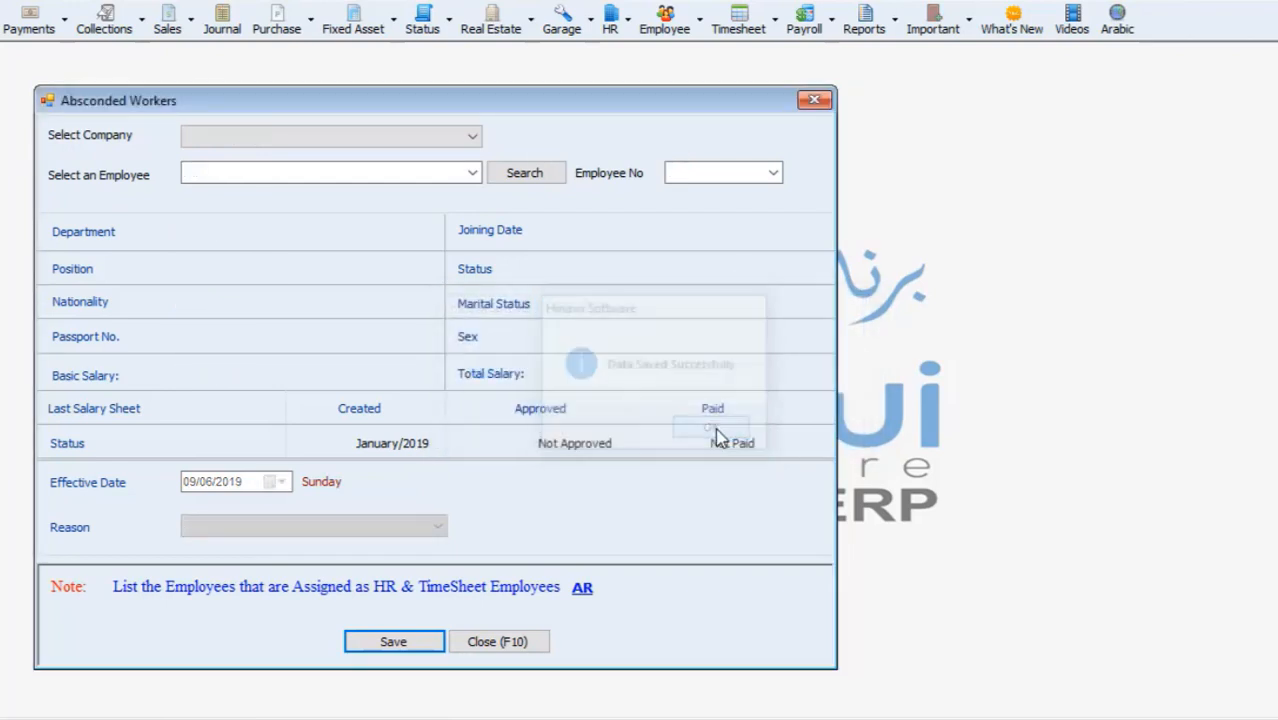
pyautogui.click(814, 99)
pyautogui.click(632, 6)
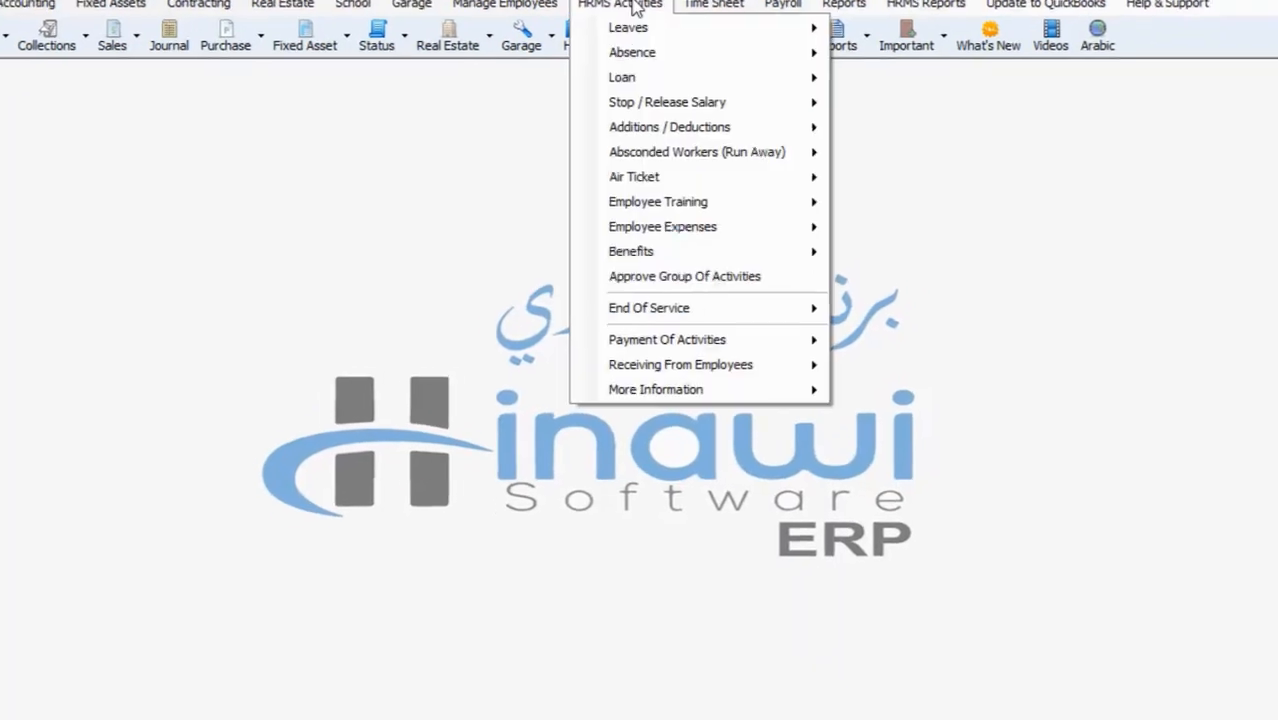
pyautogui.moveTo(611, 148)
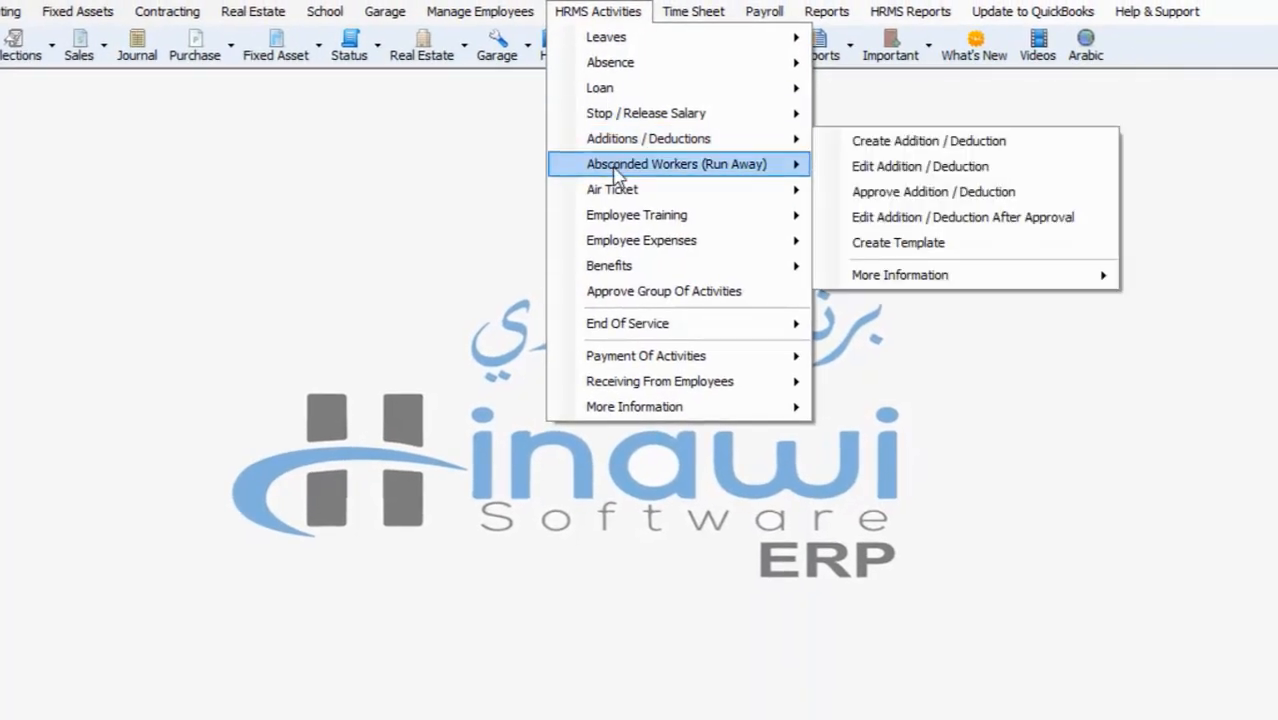
pyautogui.moveTo(716, 171)
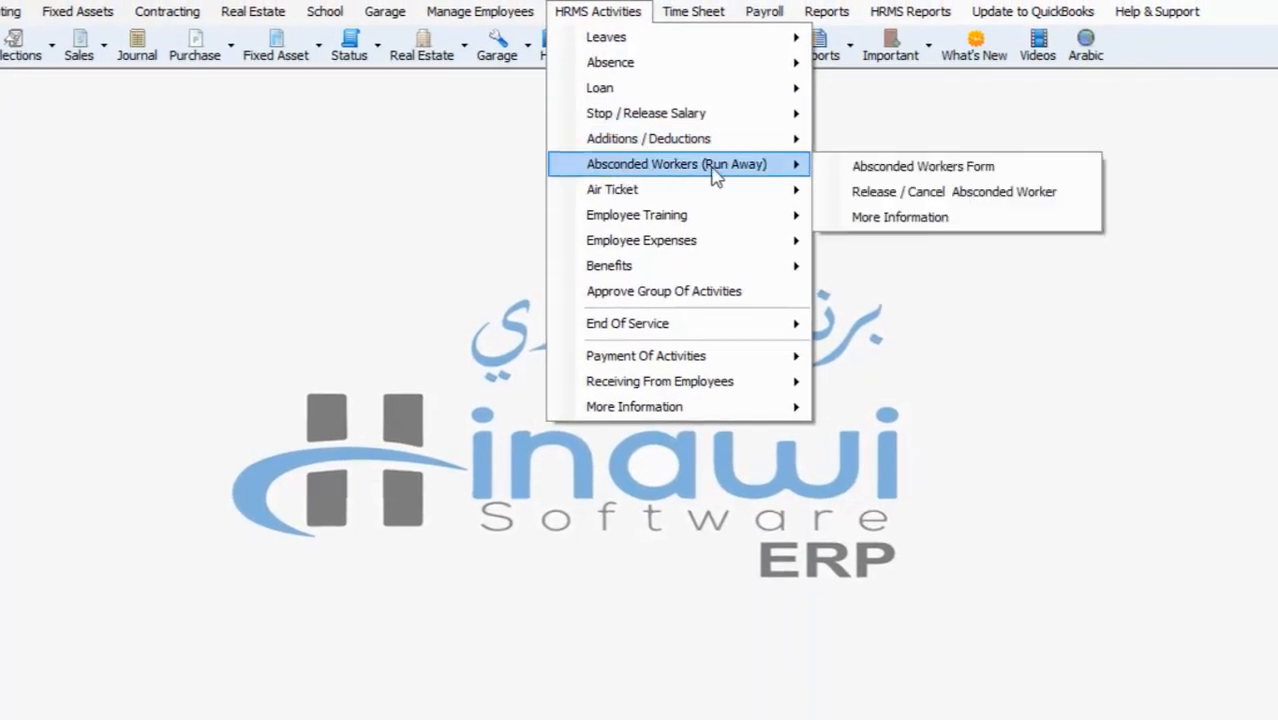
pyautogui.click(882, 194)
# List Test Company's absconded workers, accepting the company change, and start releasing the Admin.Assistant's record
pyautogui.click(381, 122)
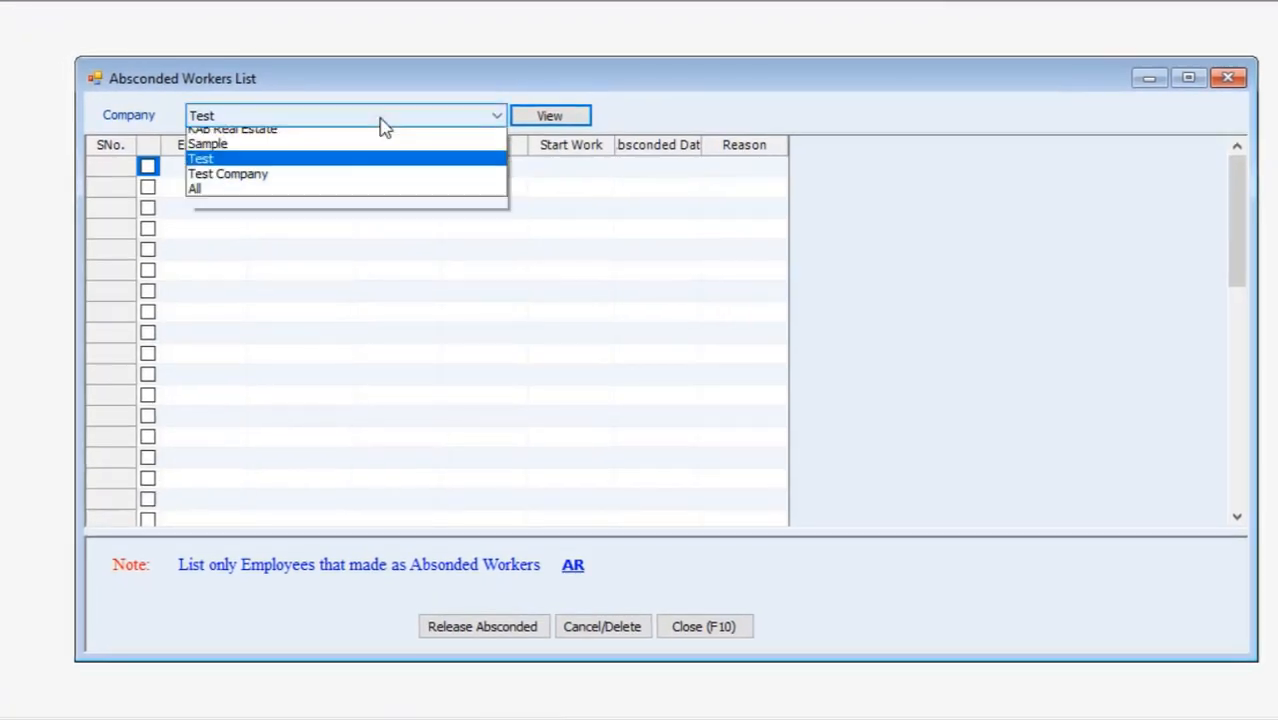
pyautogui.click(266, 228)
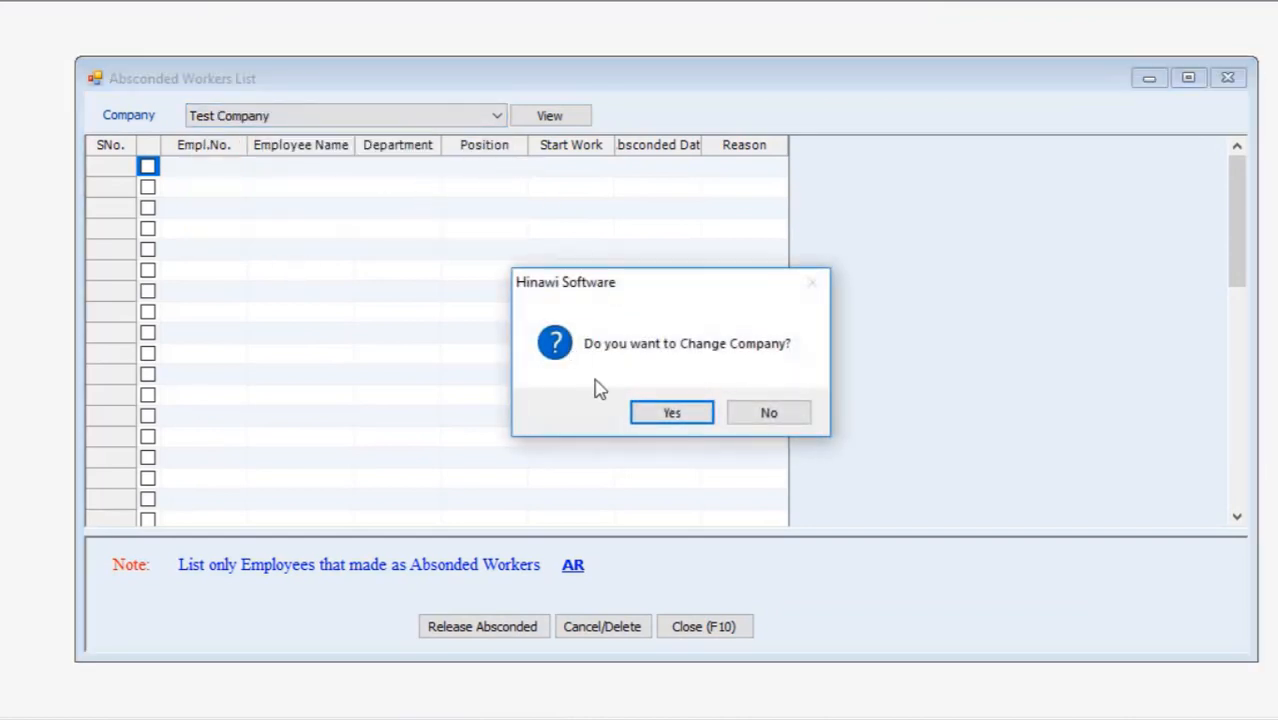
pyautogui.click(652, 414)
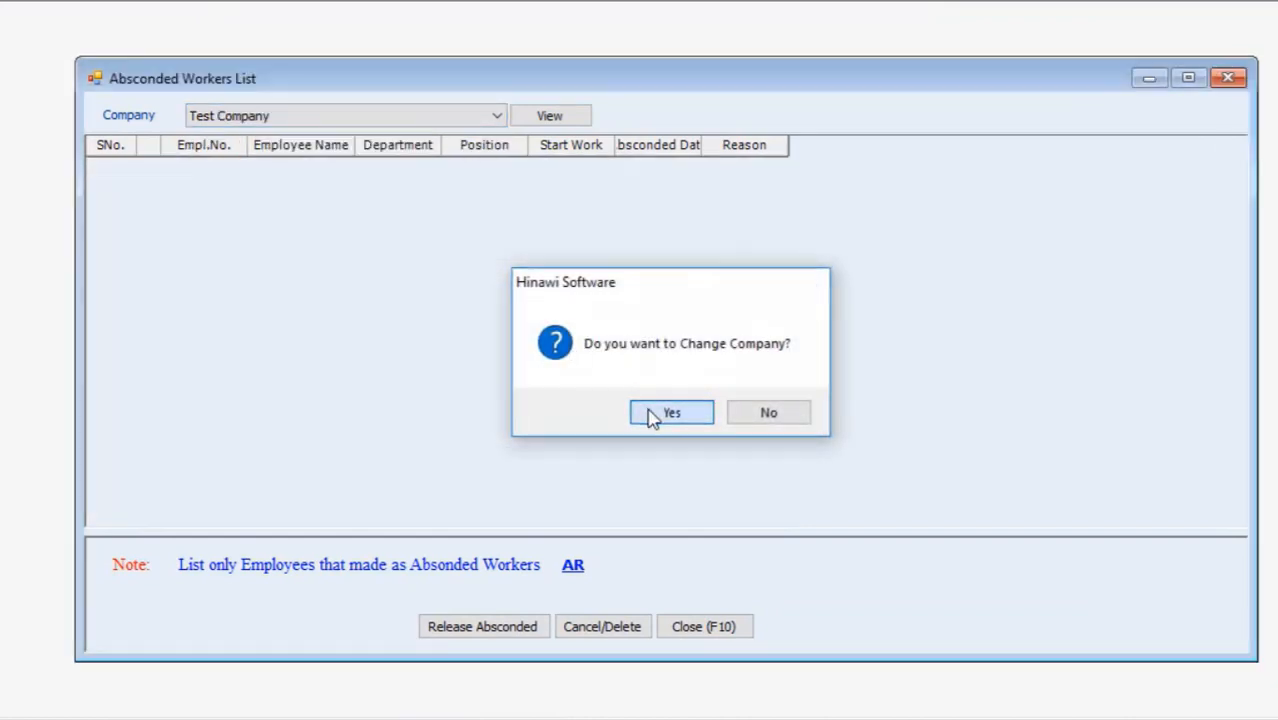
pyautogui.click(553, 117)
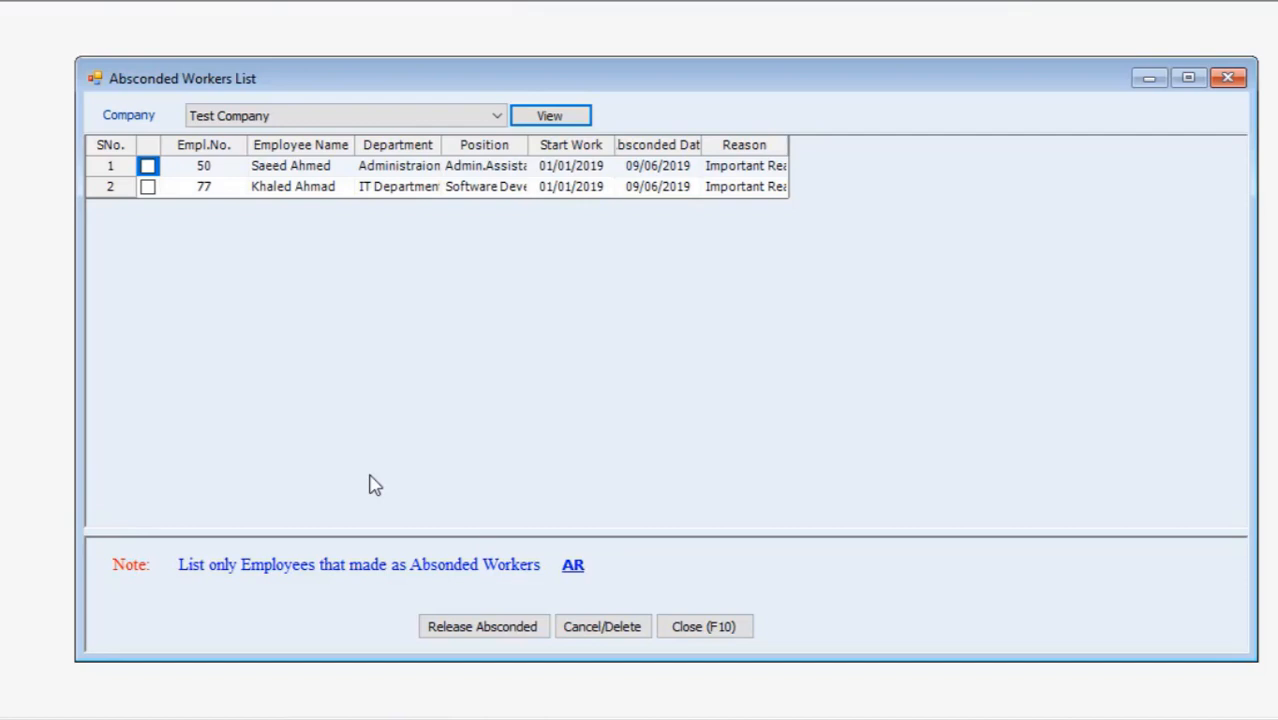
pyautogui.click(147, 167)
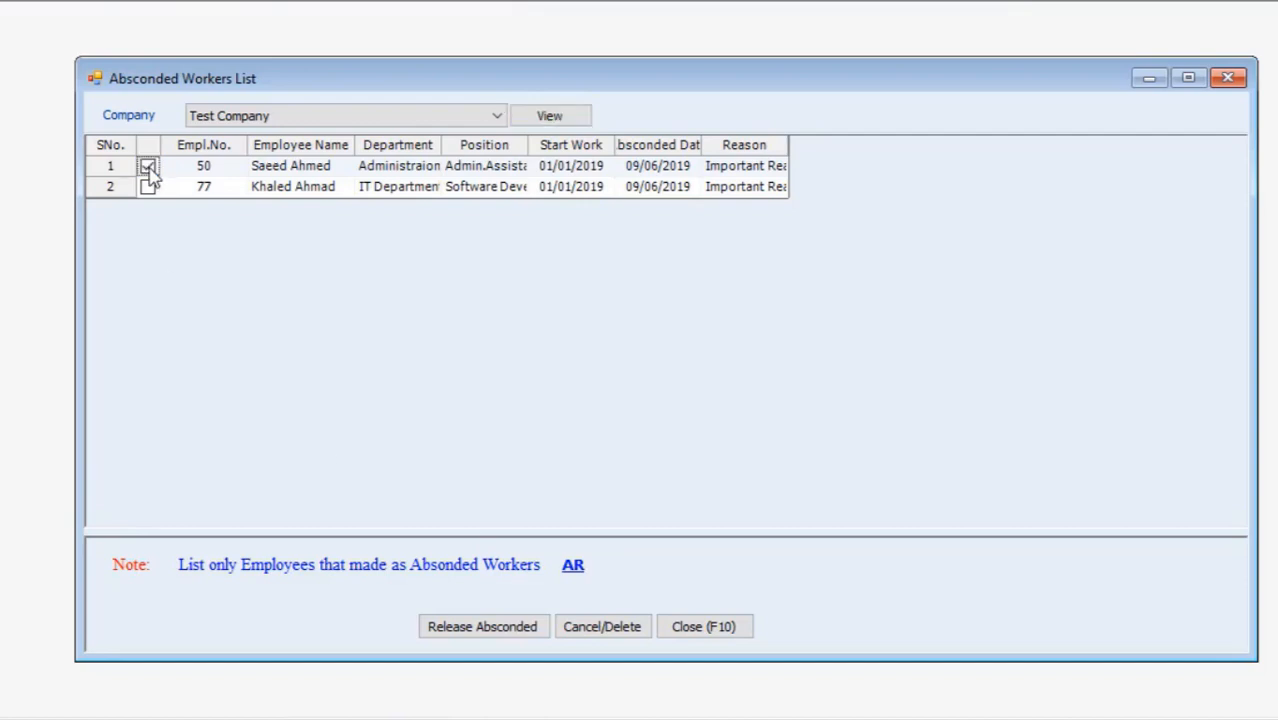
pyautogui.click(479, 630)
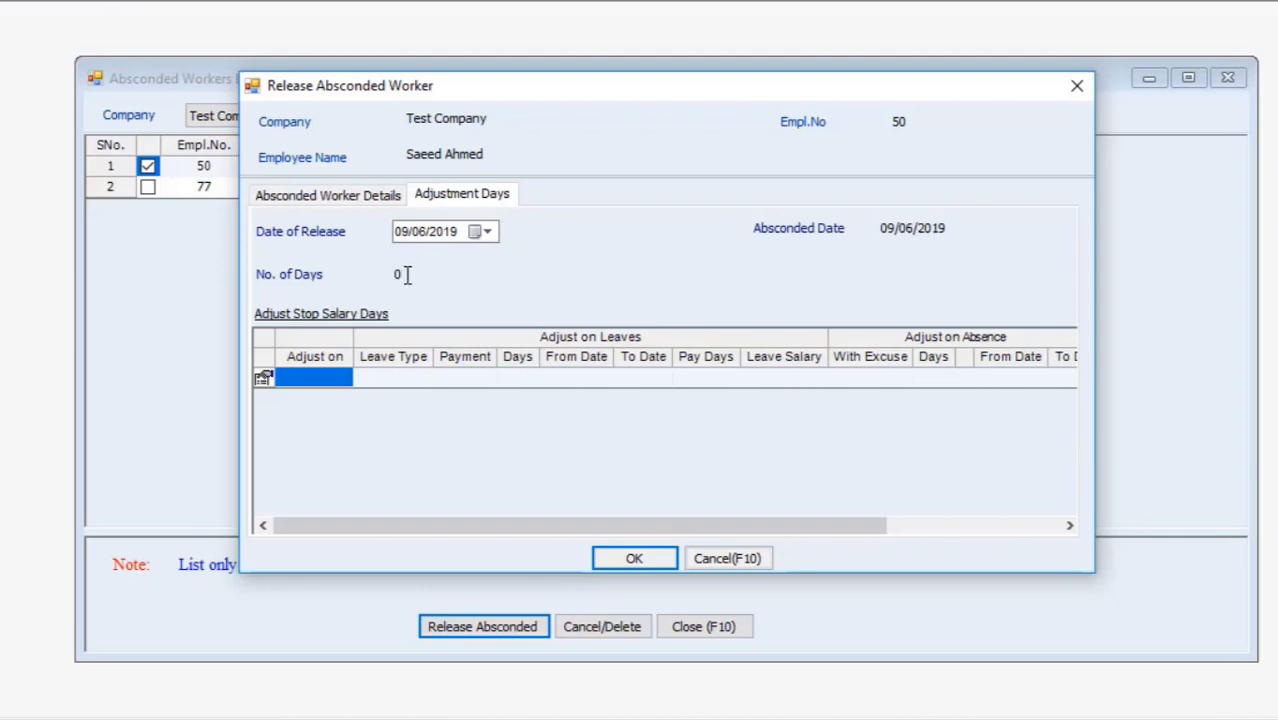
# Examine the blank Adjust Stop Salary Days row, its add and remove adjustment options, and the No. of Days
pyautogui.click(310, 381)
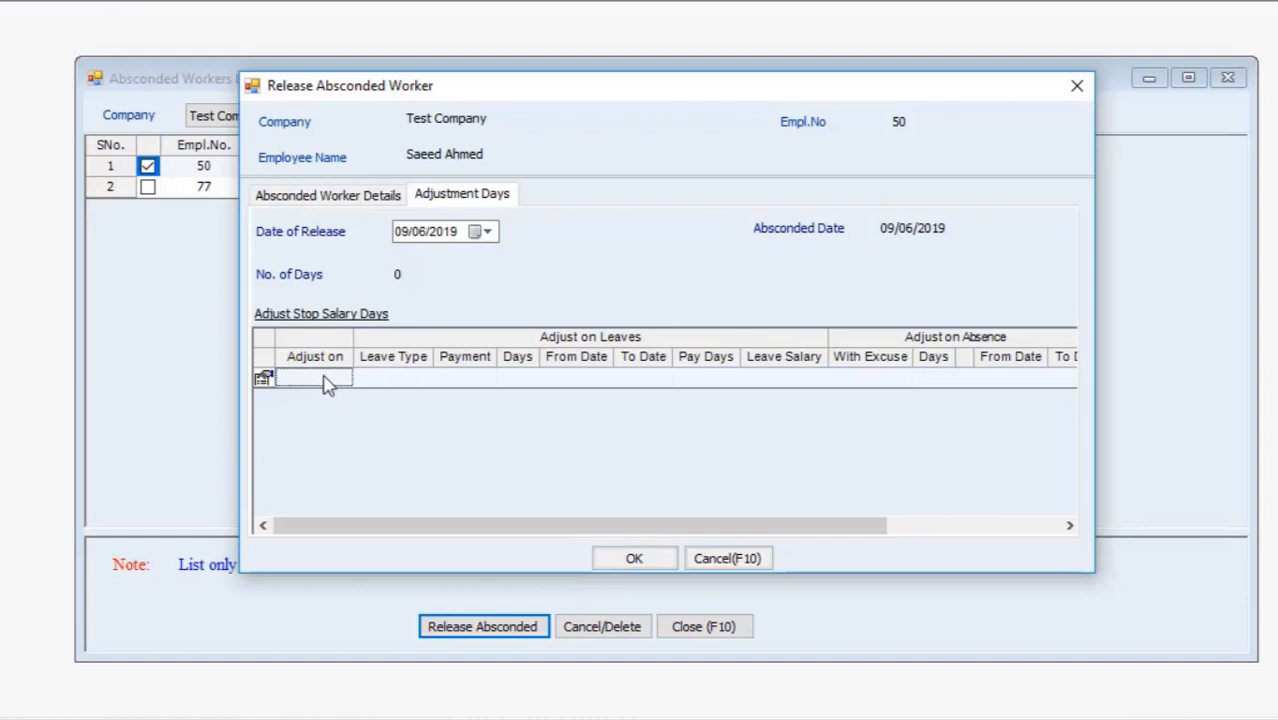
pyautogui.click(403, 380)
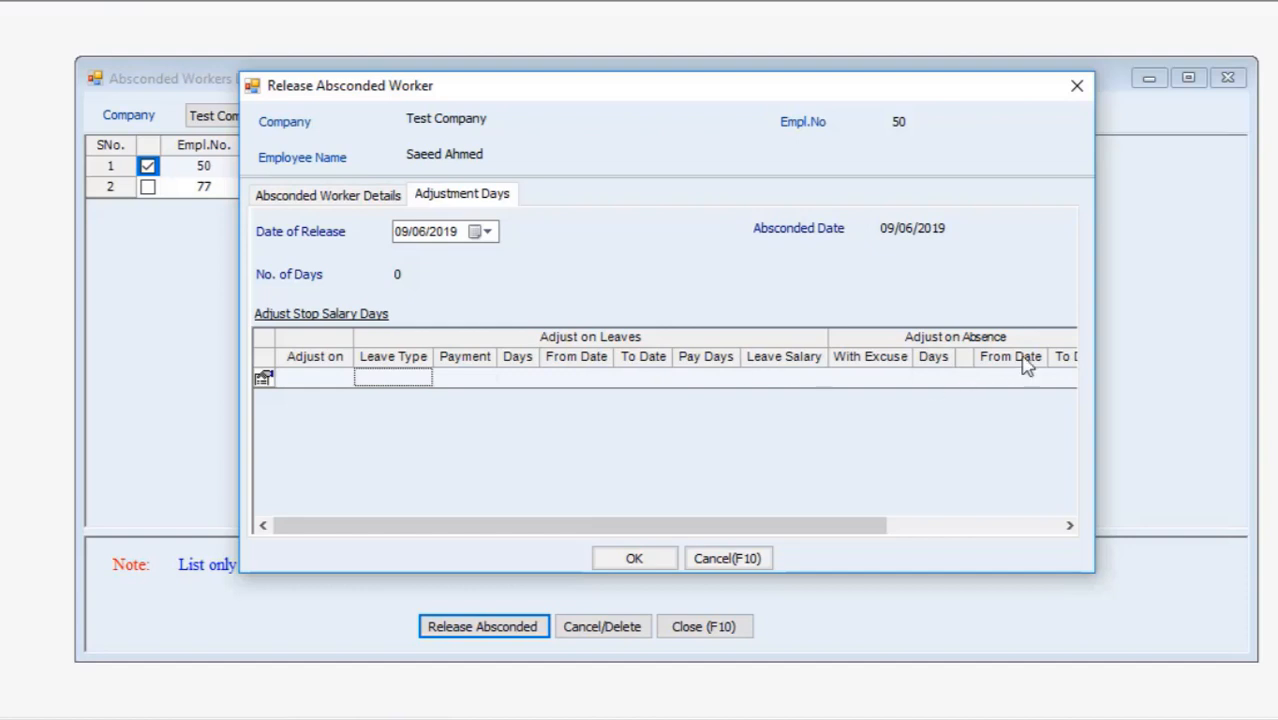
pyautogui.click(367, 381)
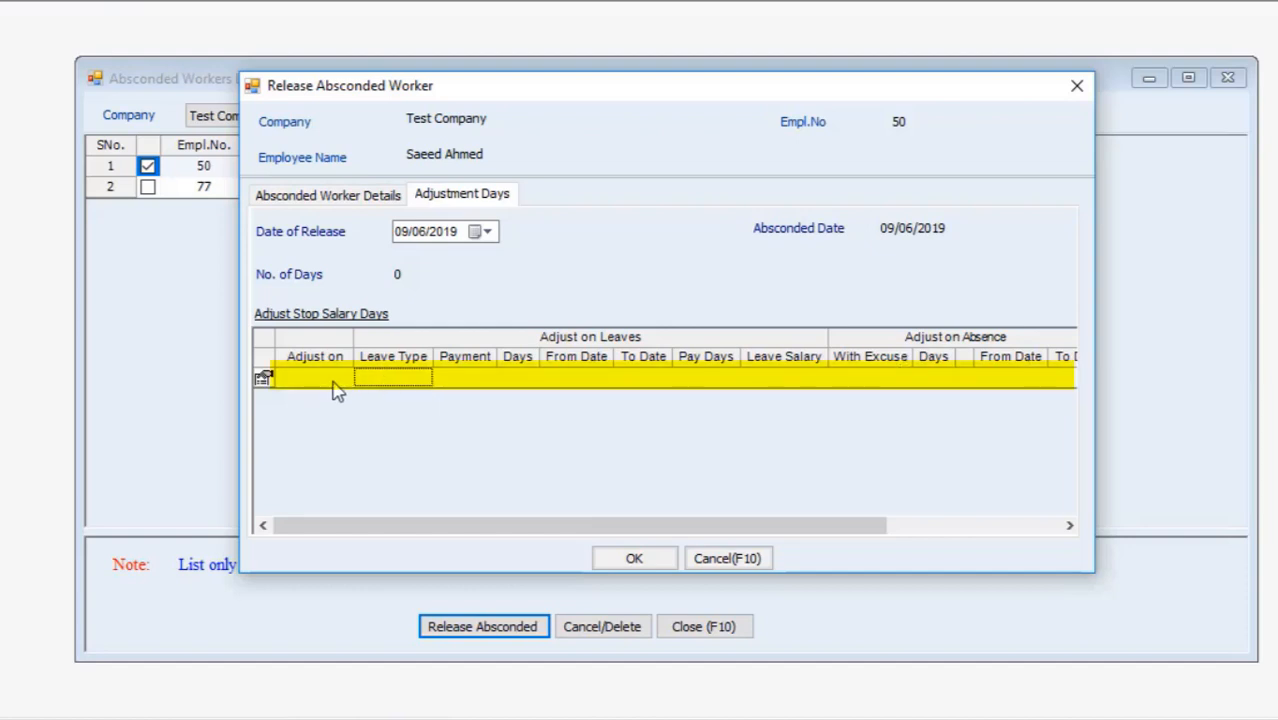
pyautogui.rightClick(268, 383)
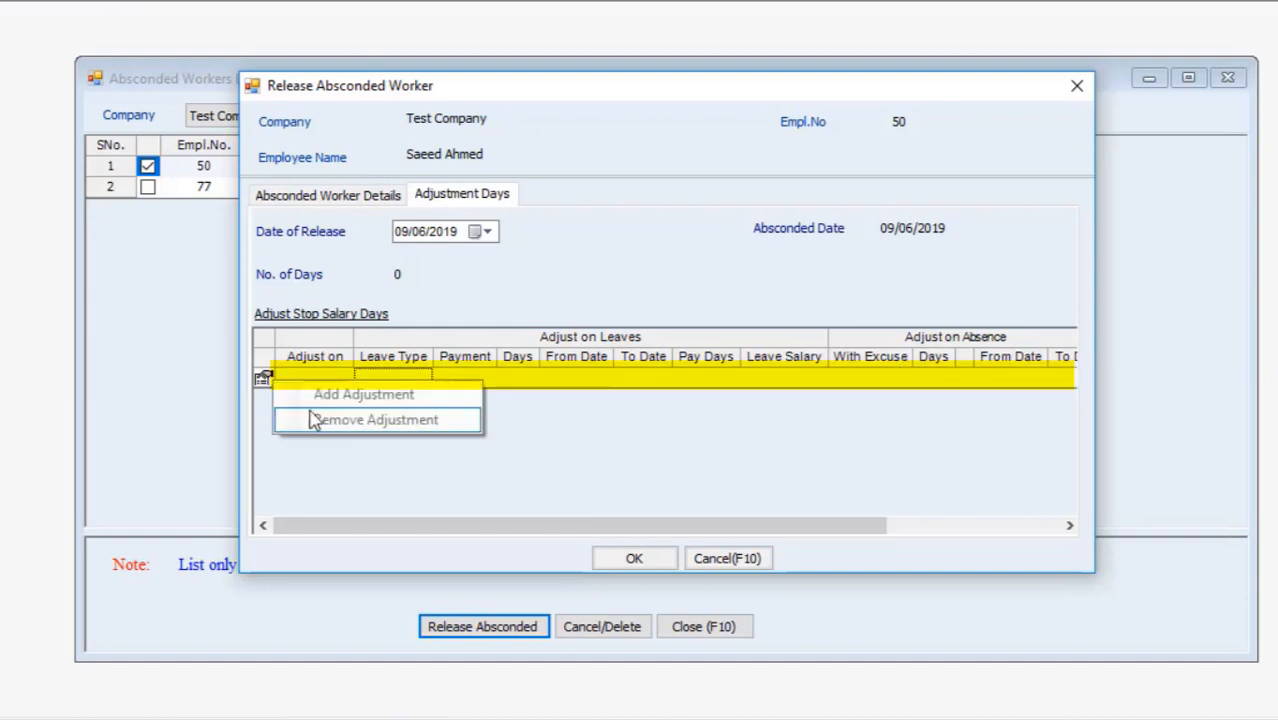
pyautogui.click(555, 415)
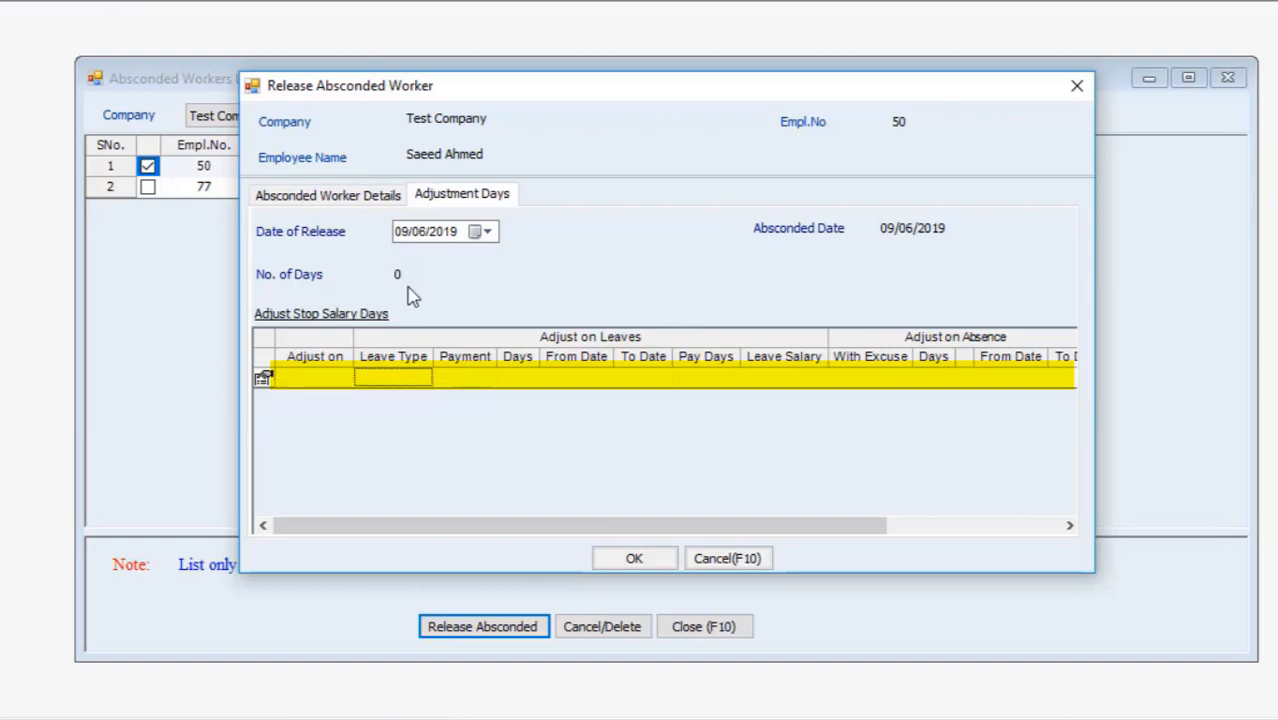
pyautogui.click(399, 278)
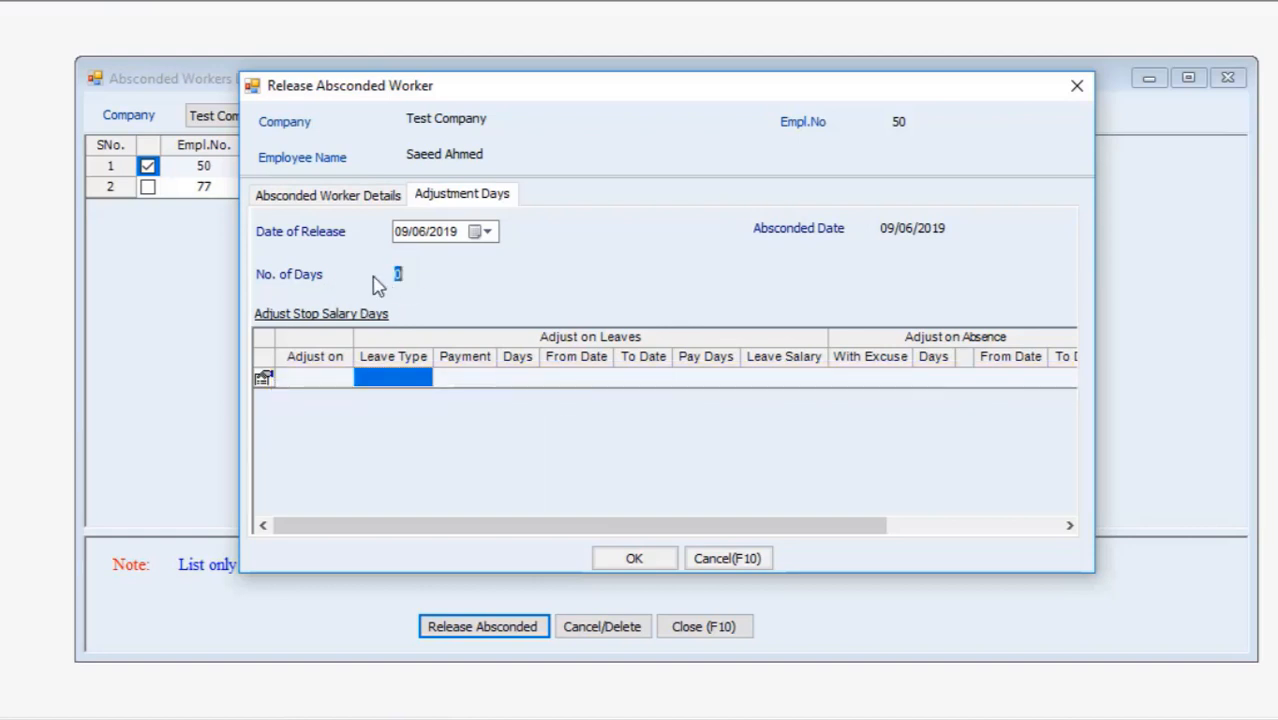
# Set the Date of Release to 10/06/2019 and check the resulting No. of Days
pyautogui.click(487, 232)
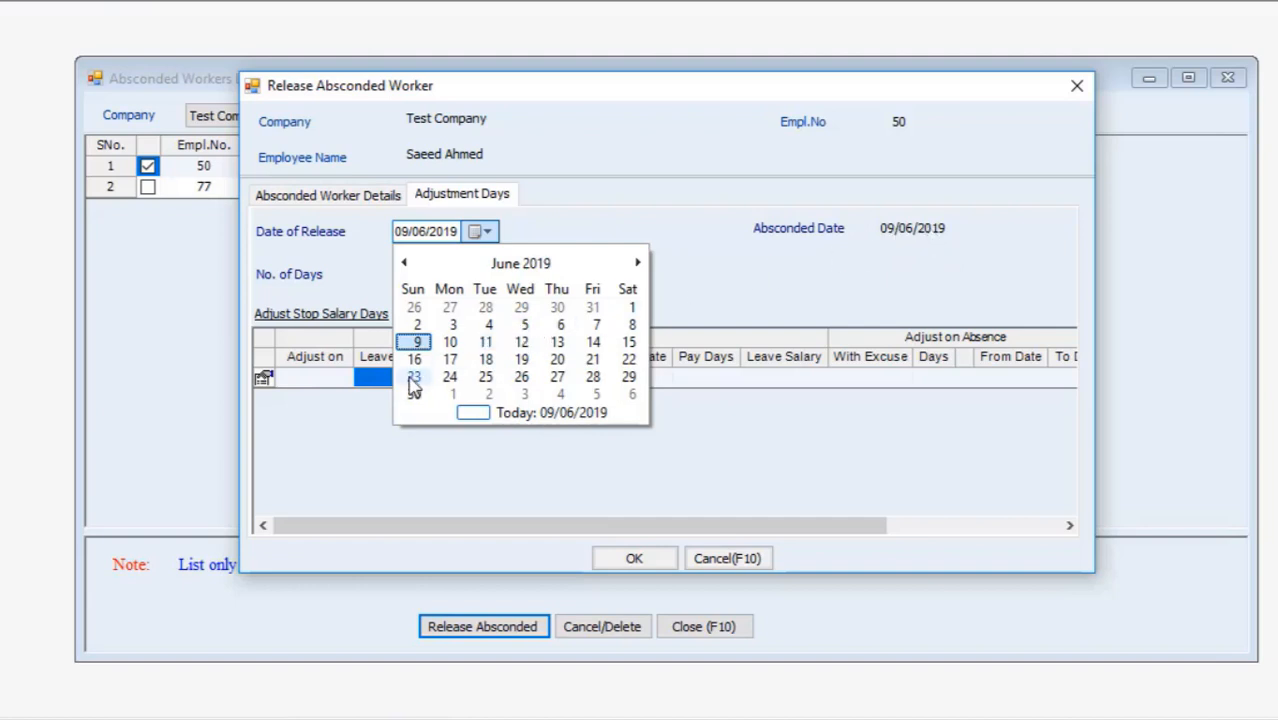
pyautogui.click(452, 342)
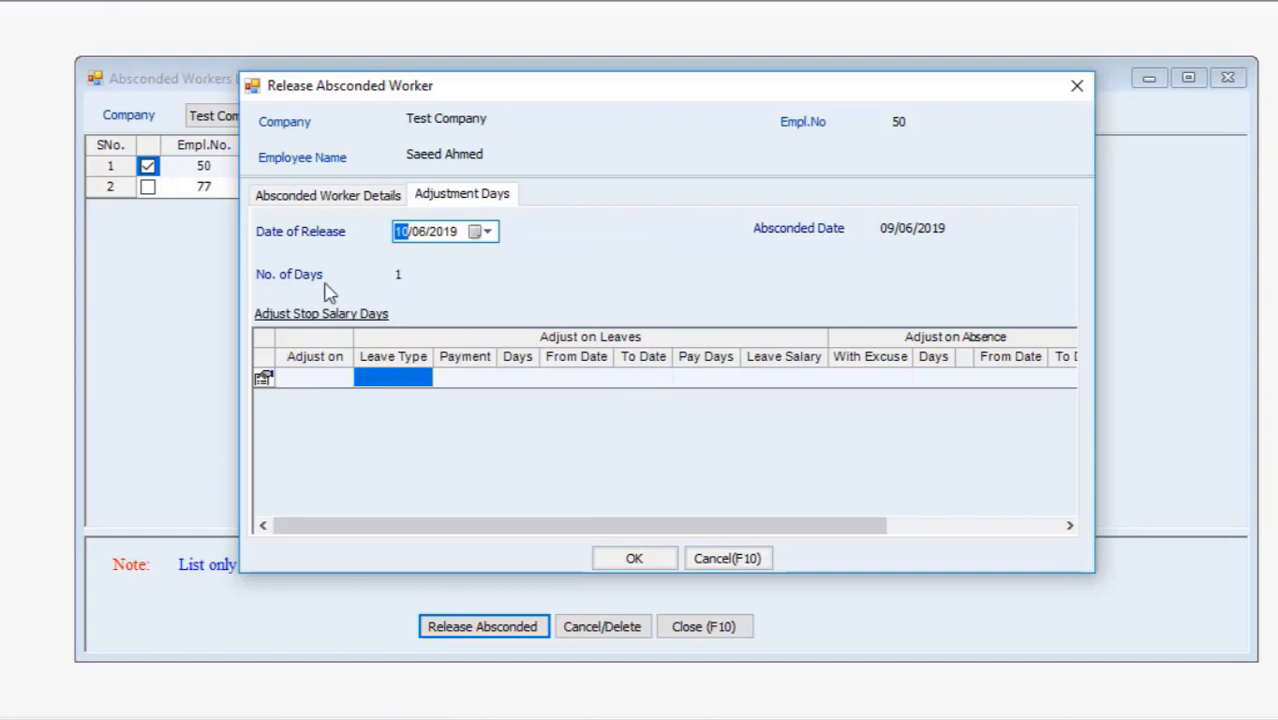
pyautogui.moveTo(405, 276); pyautogui.dragTo(397, 276)
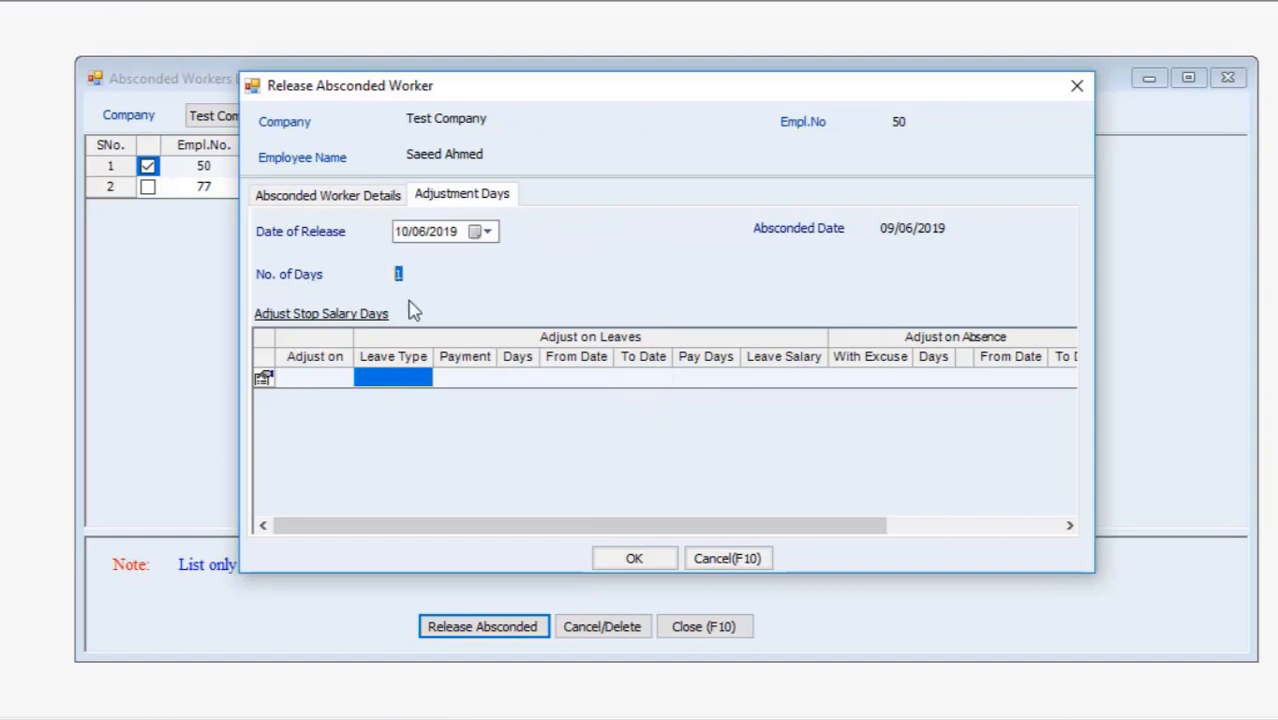
# Set the stop salary adjustment to Leave and review the leave and absence columns of its row
pyautogui.click(321, 386)
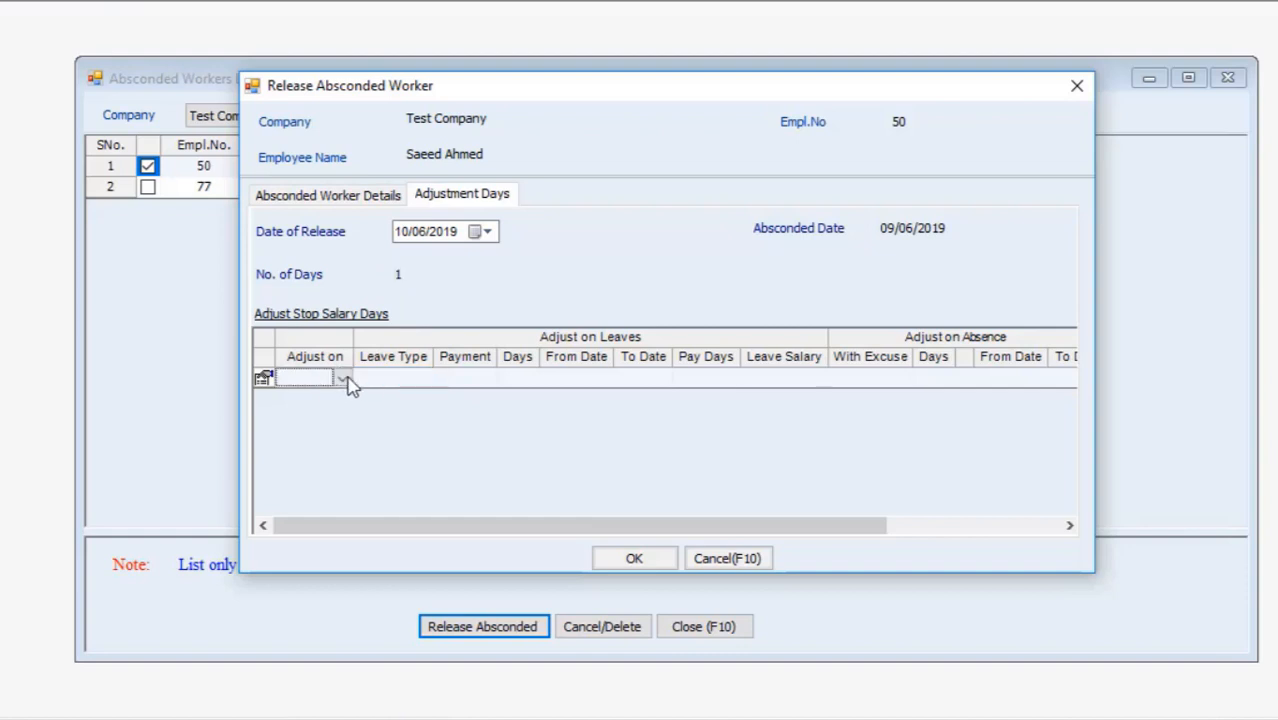
pyautogui.click(341, 384)
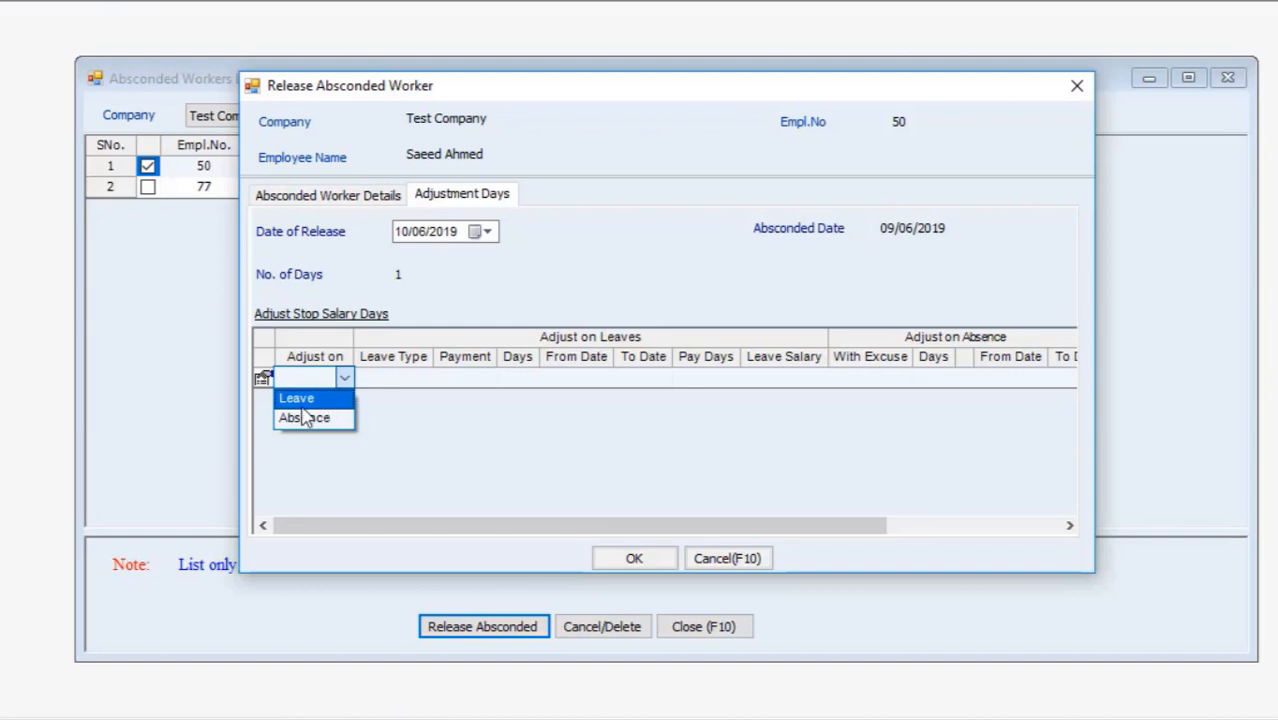
pyautogui.click(300, 401)
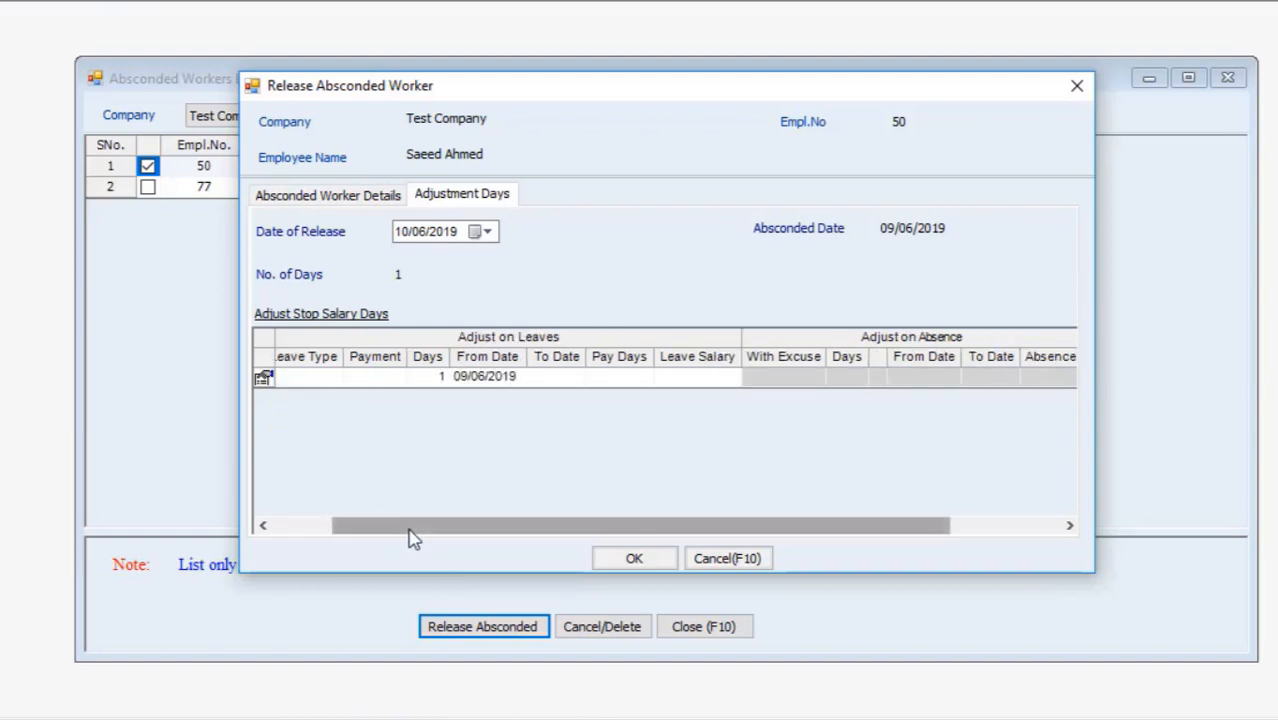
pyautogui.moveTo(408, 532); pyautogui.dragTo(330, 533)
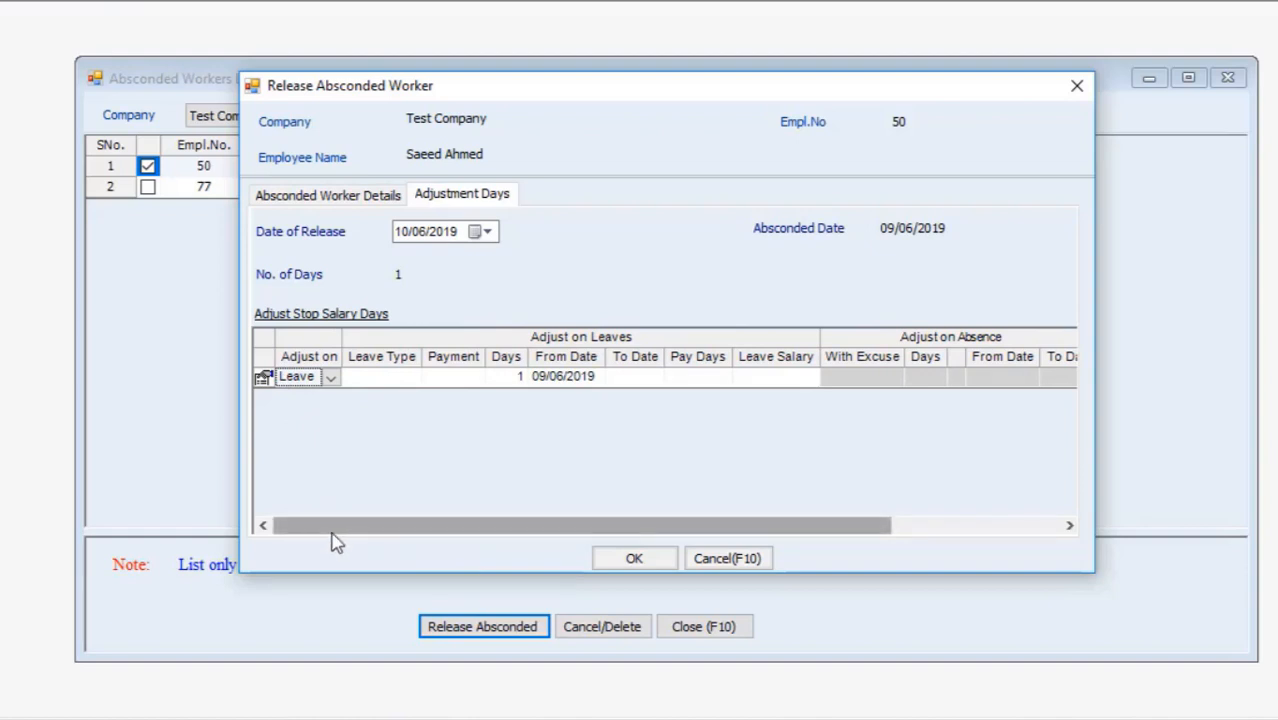
pyautogui.moveTo(335, 527); pyautogui.dragTo(596, 514)
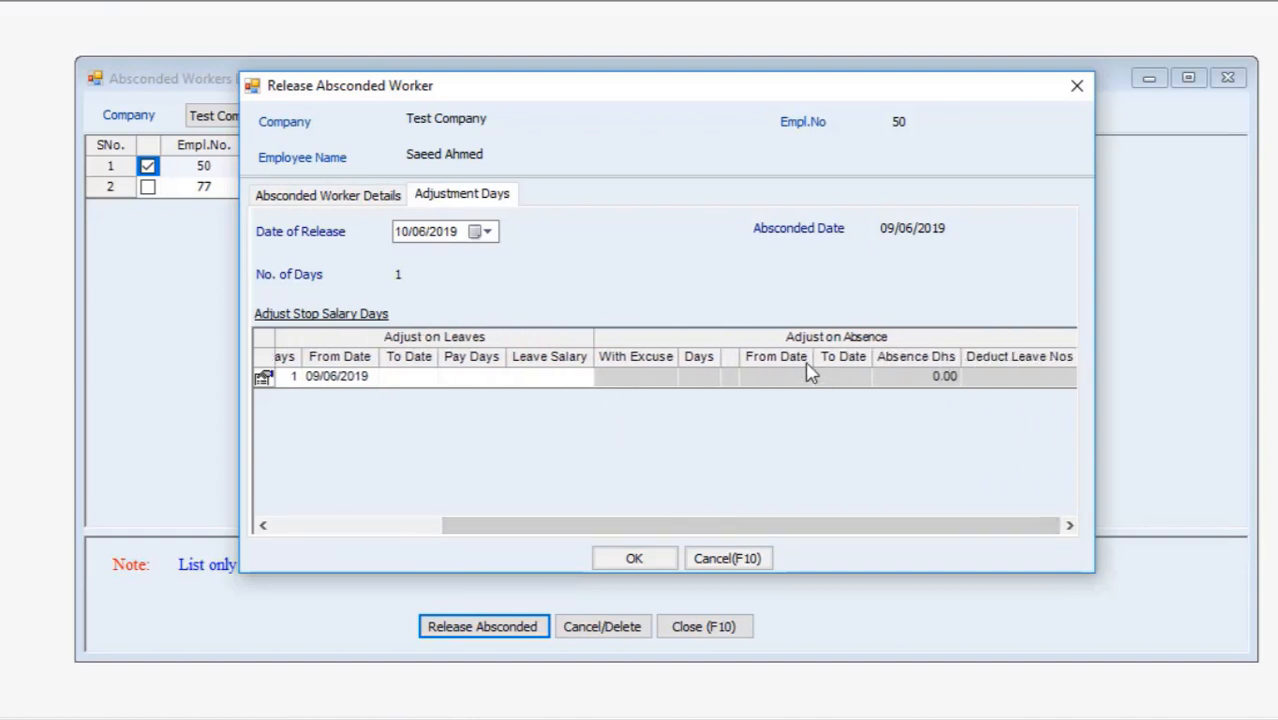
pyautogui.moveTo(560, 533); pyautogui.dragTo(360, 528)
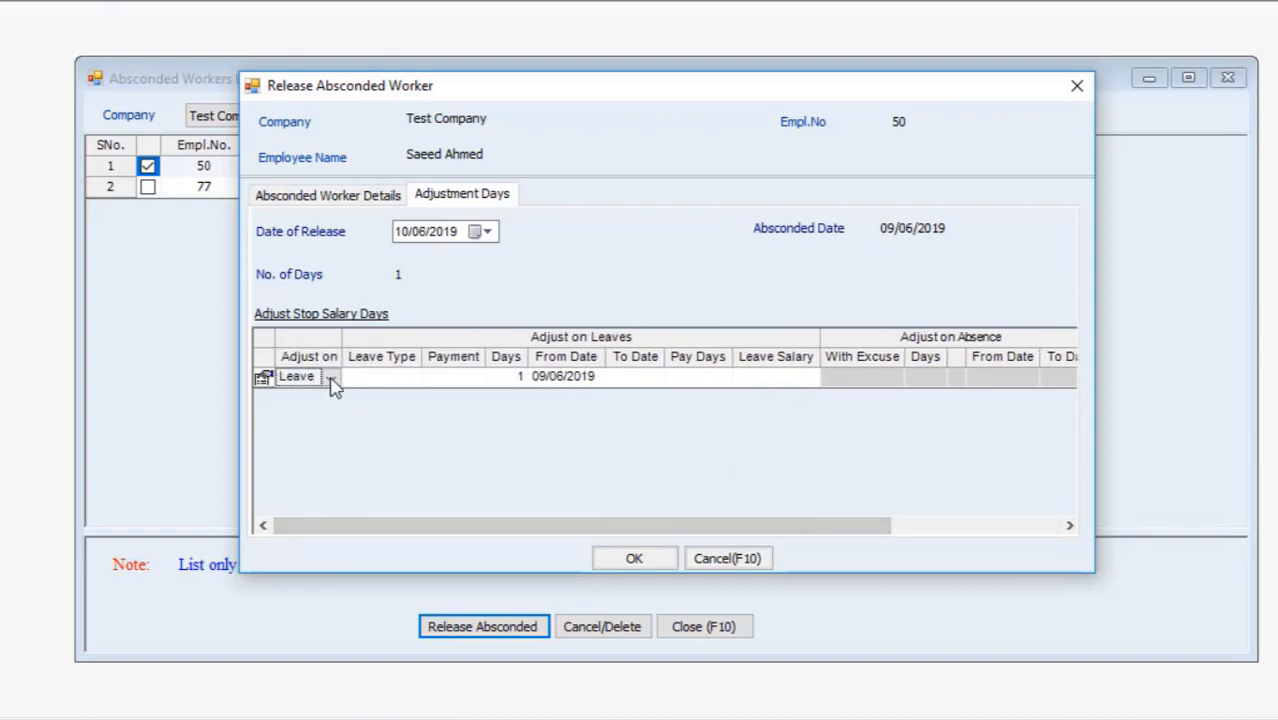
# Keep the adjustment on Leave and set its leave type to Annual Leave
pyautogui.click(332, 378)
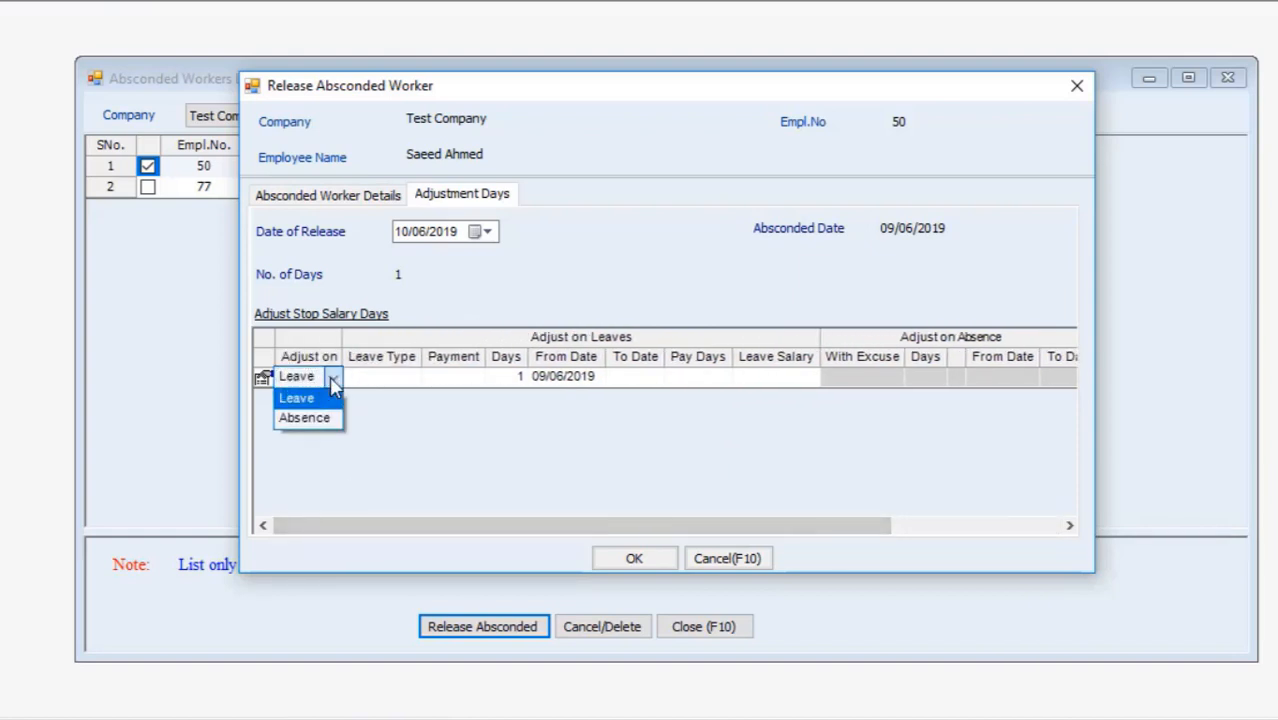
pyautogui.click(392, 378)
pyautogui.click(416, 379)
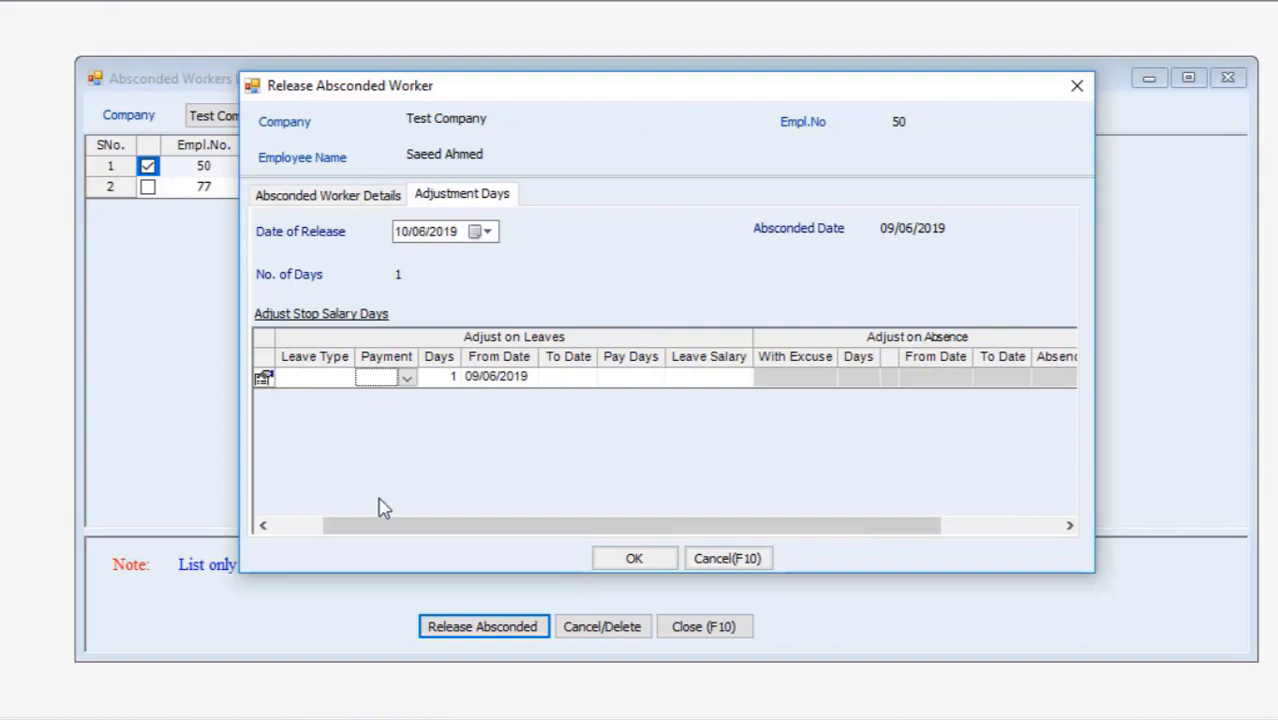
pyautogui.moveTo(377, 527); pyautogui.dragTo(294, 525)
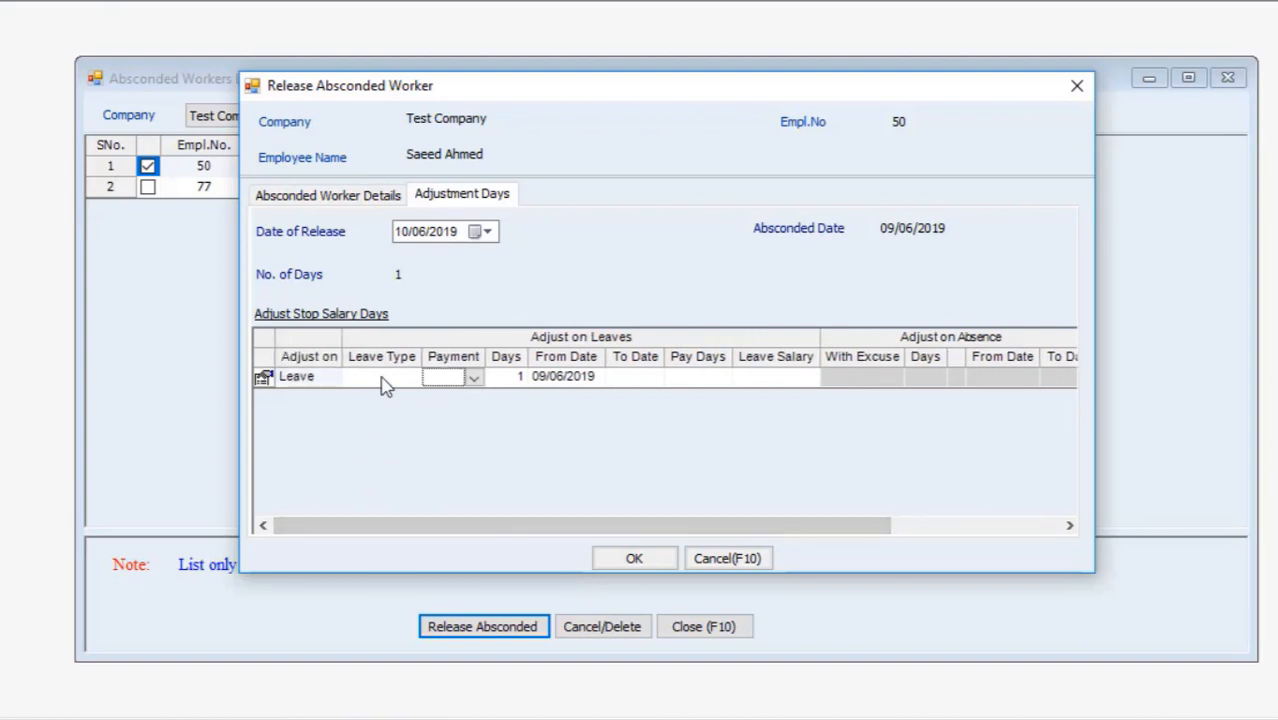
pyautogui.click(392, 382)
pyautogui.click(411, 380)
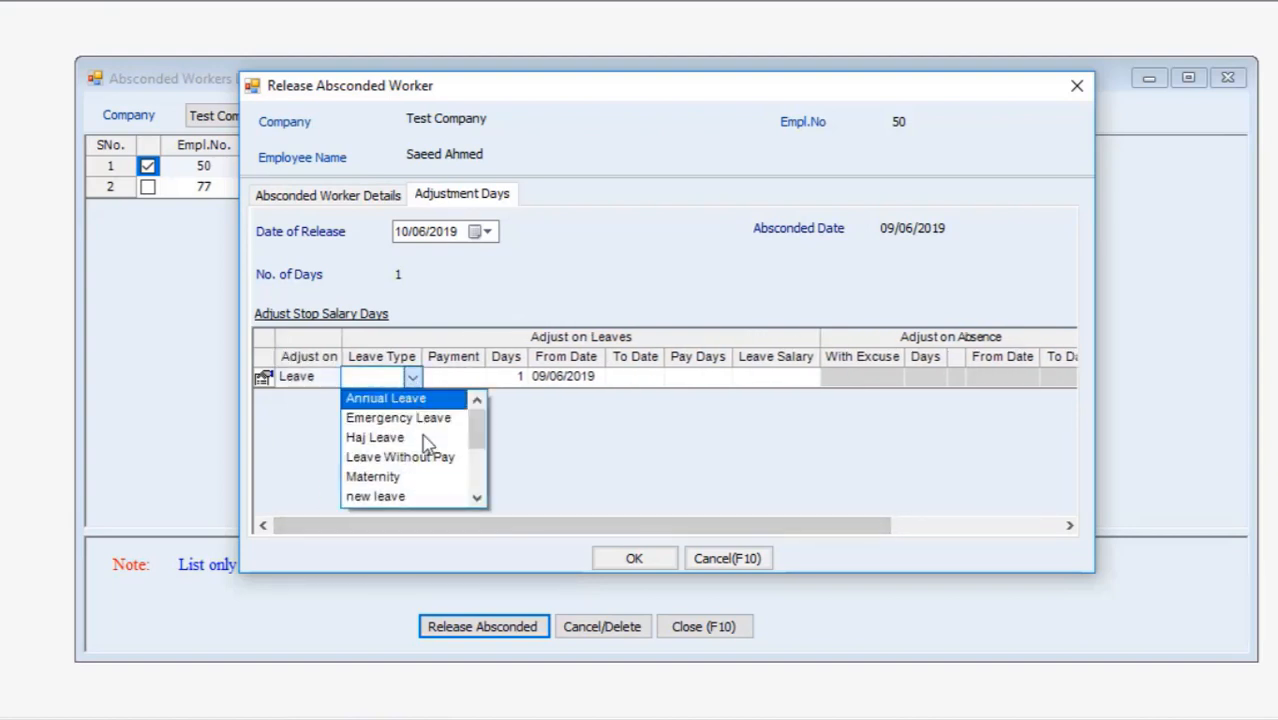
pyautogui.click(383, 400)
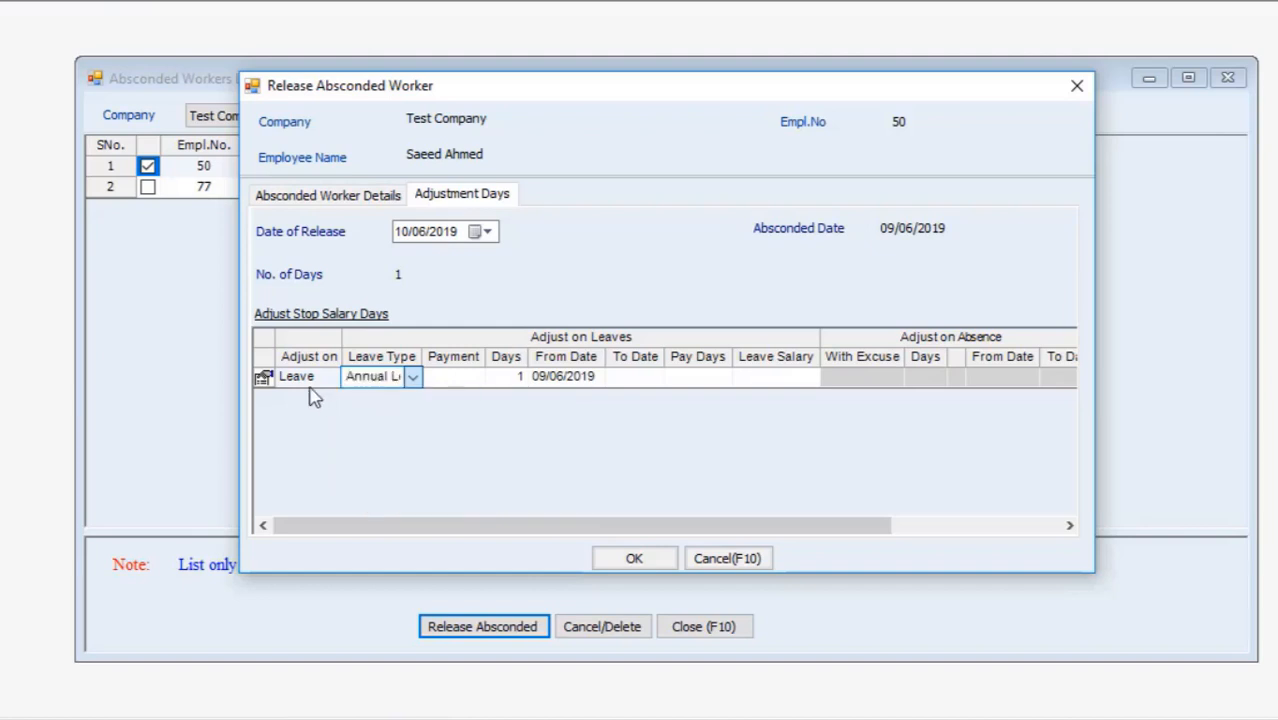
# Check the No. of Days and set the Annual Leave adjustment's payment to Salary Sheet
pyautogui.click(421, 281)
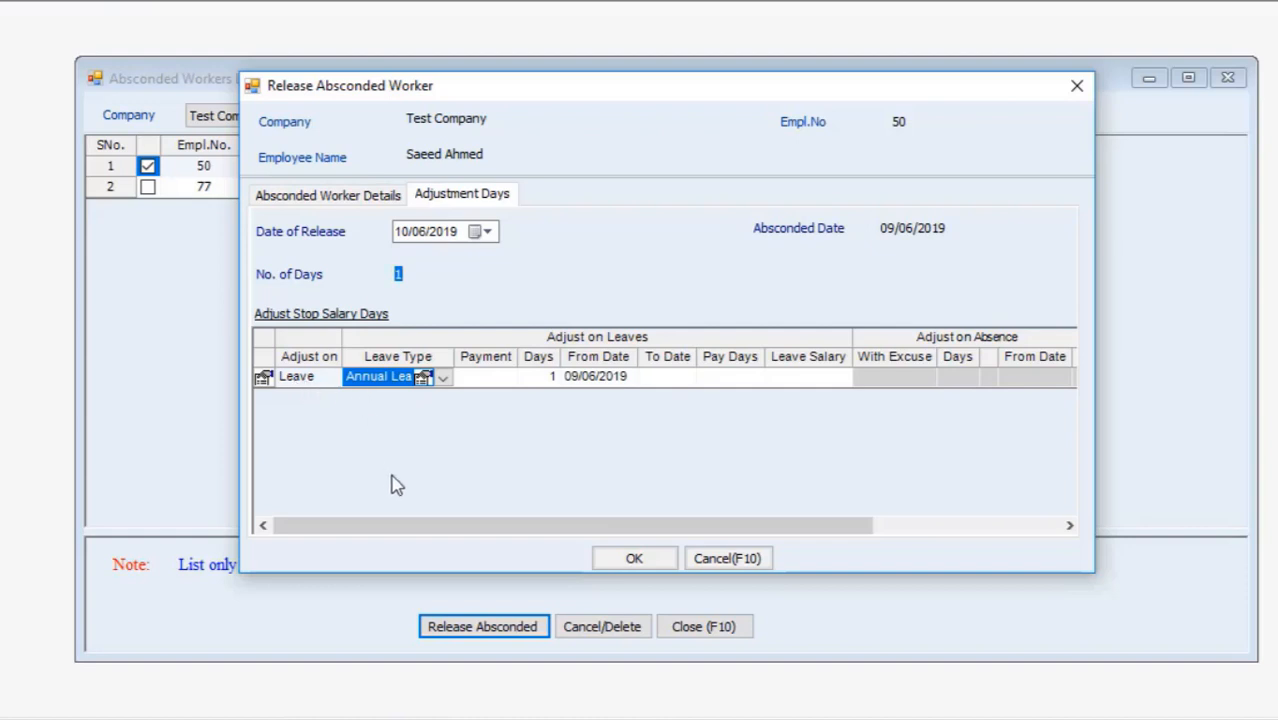
pyautogui.moveTo(422, 523); pyautogui.dragTo(469, 531)
pyautogui.click(428, 379)
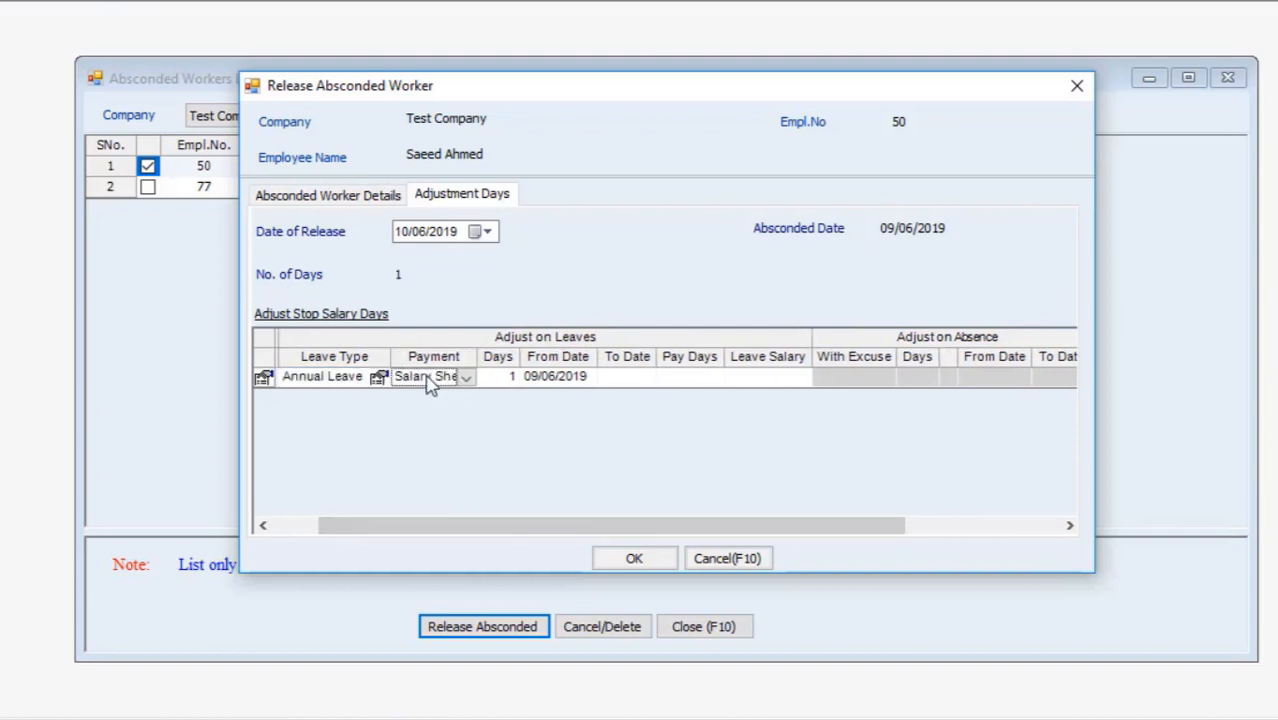
pyautogui.click(466, 378)
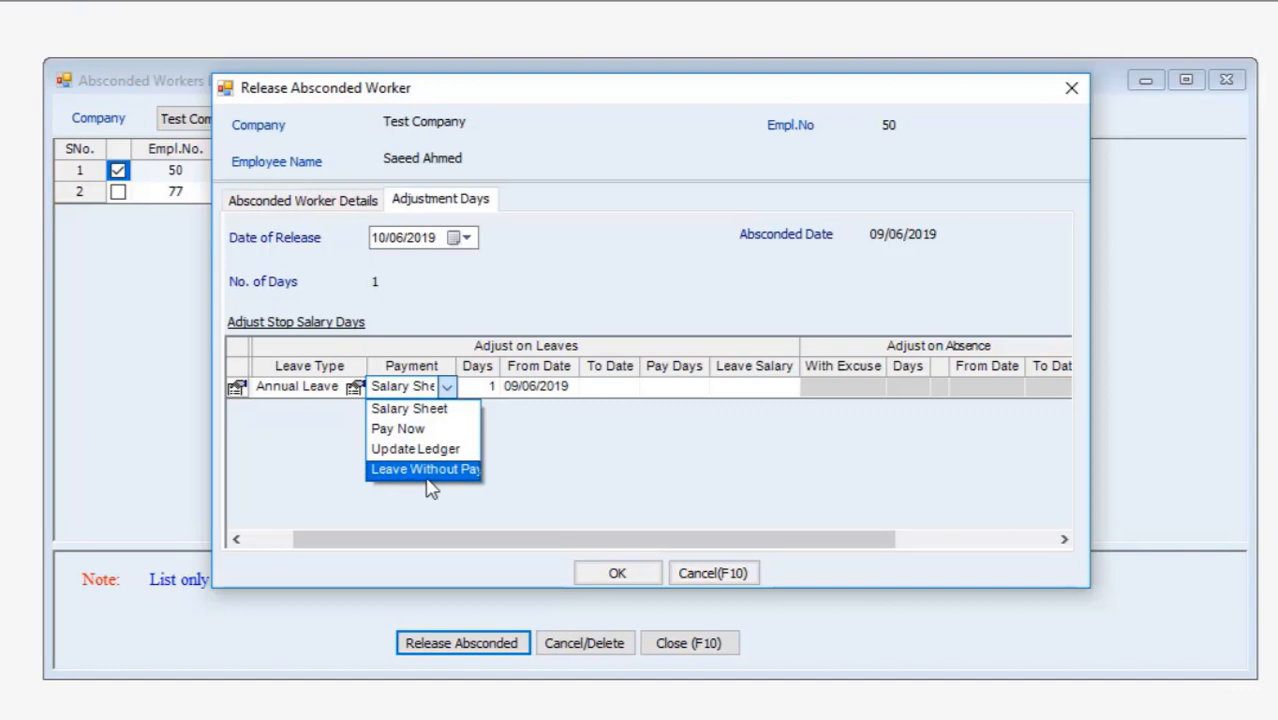
pyautogui.click(398, 412)
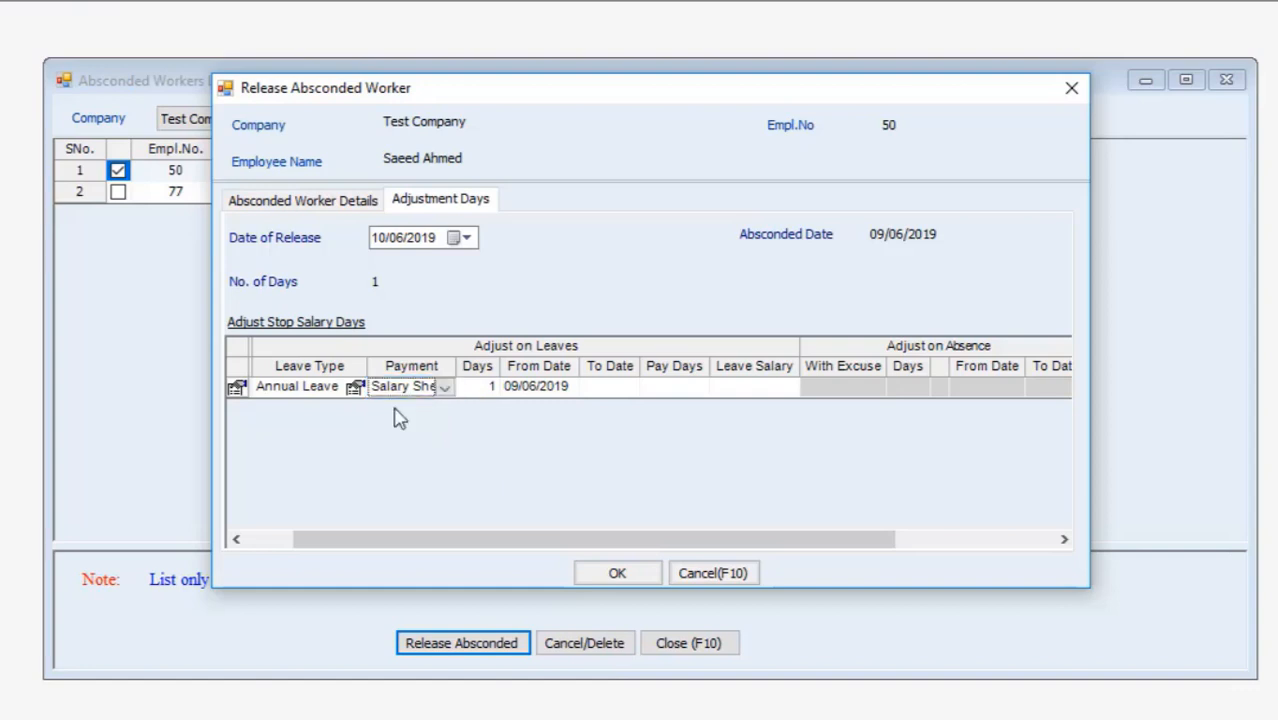
pyautogui.click(618, 390)
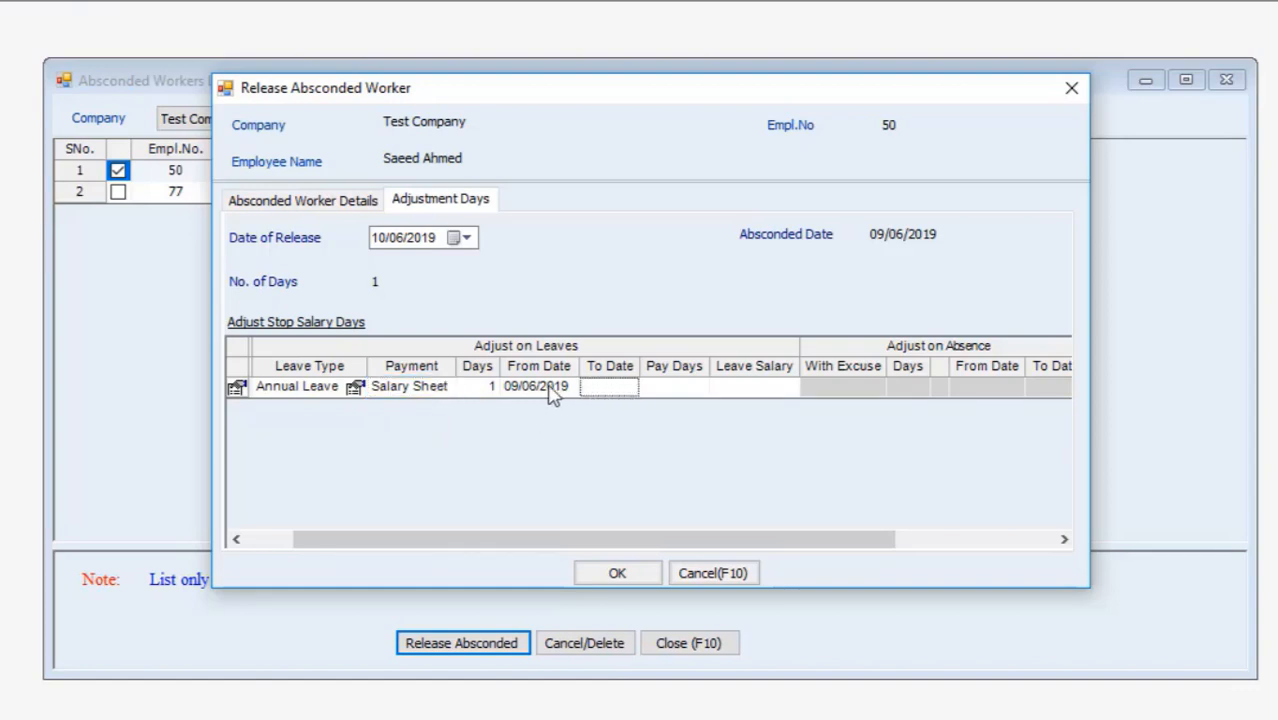
# Set the Annual Leave adjustment's To Date to 09/06/2019, matching its From Date
pyautogui.click(489, 390)
pyautogui.click(522, 390)
pyautogui.click(593, 390)
pyautogui.moveTo(584, 388); pyautogui.dragTo(720, 500)
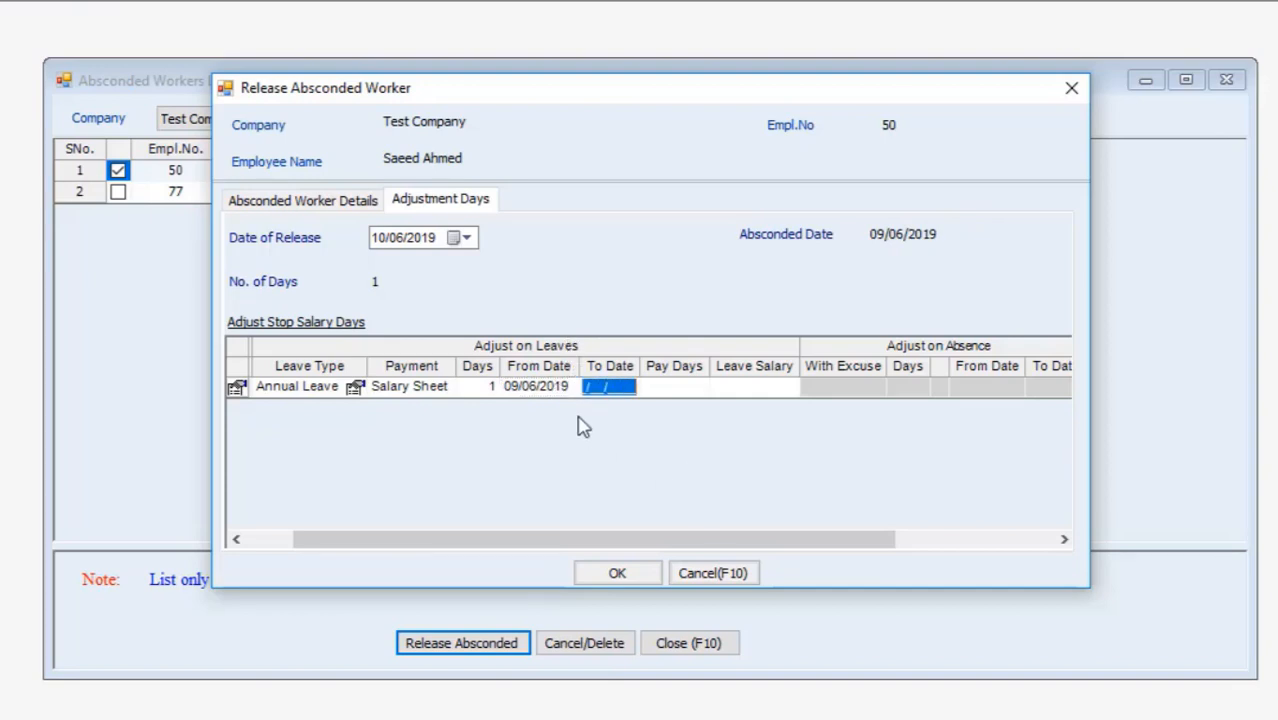
pyautogui.click(579, 386)
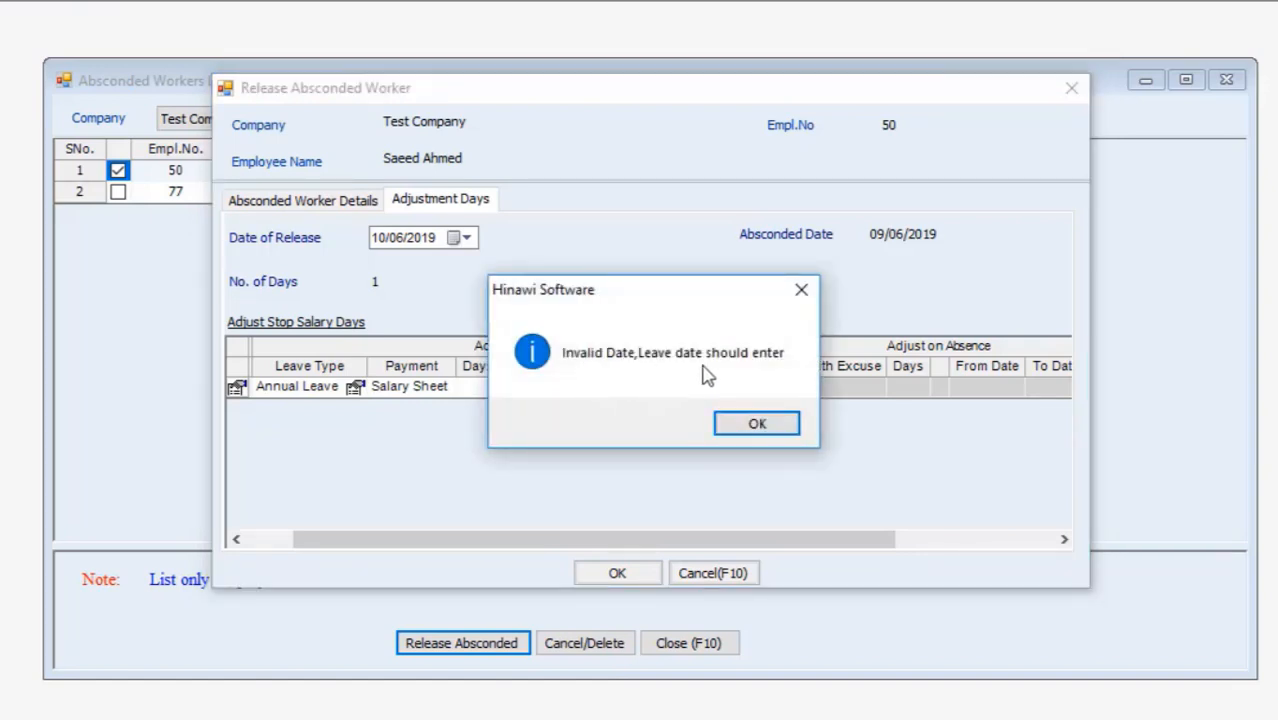
pyautogui.click(754, 427)
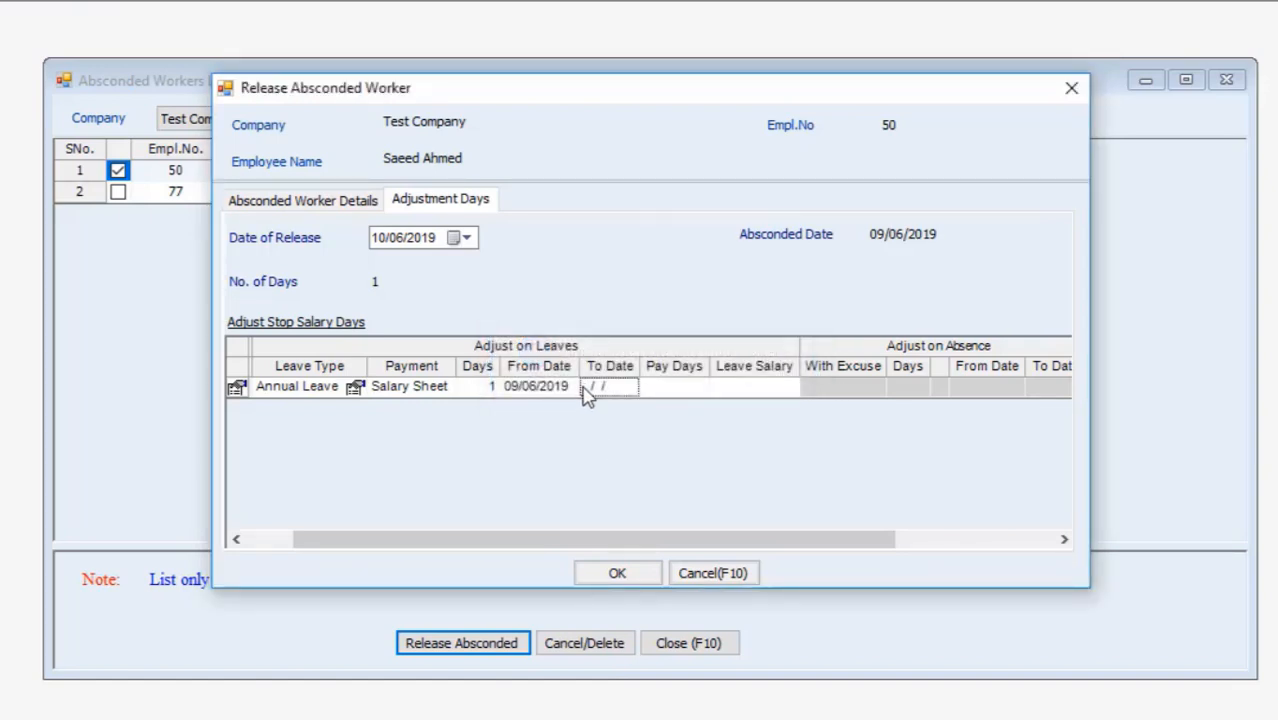
pyautogui.click(586, 389)
pyautogui.write('09/06/2019')
pyautogui.press('Return')
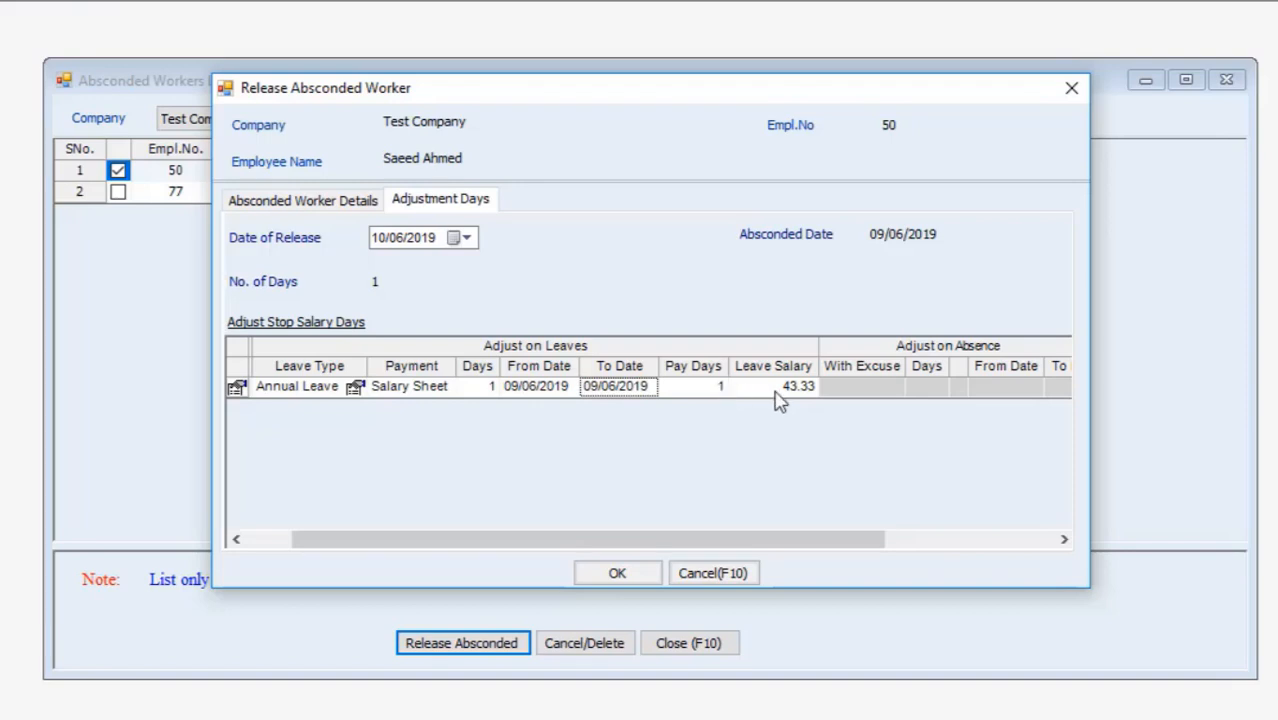
# Check the Leave Salary and No. of Days, and try to change the Annual Leave To Date to 10/06/2019
pyautogui.click(783, 392)
pyautogui.click(375, 279)
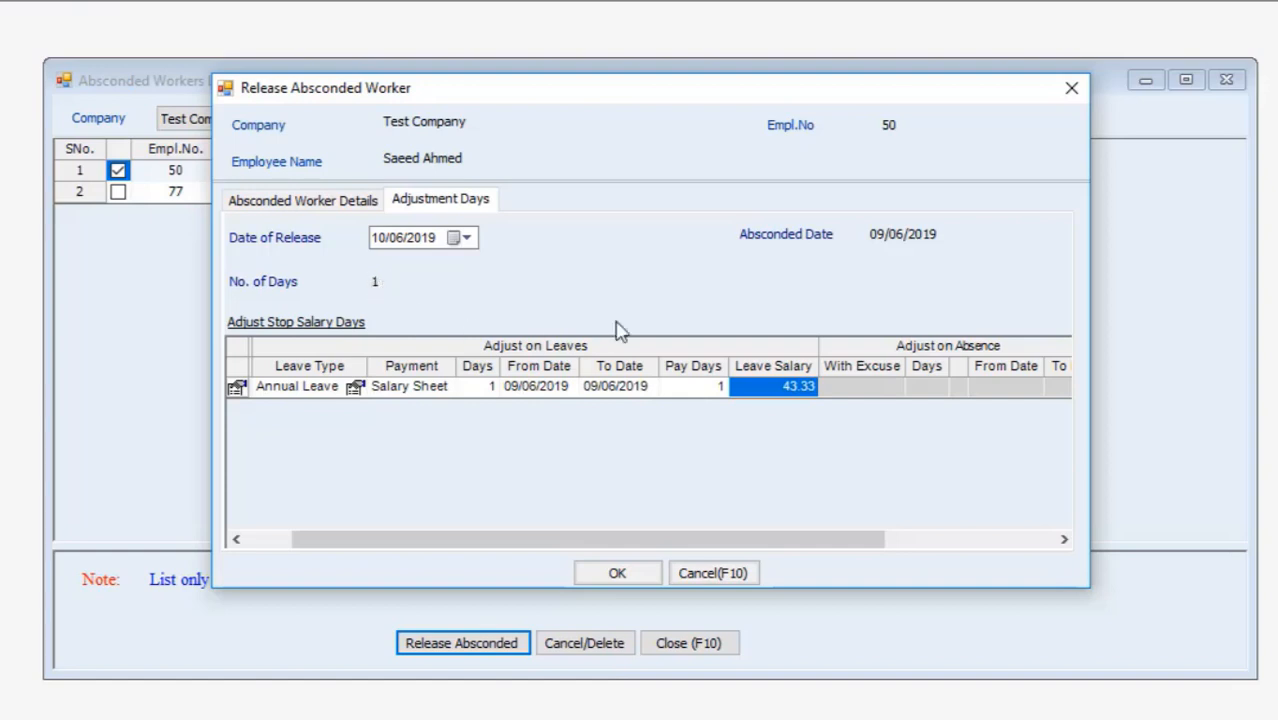
pyautogui.click(620, 387)
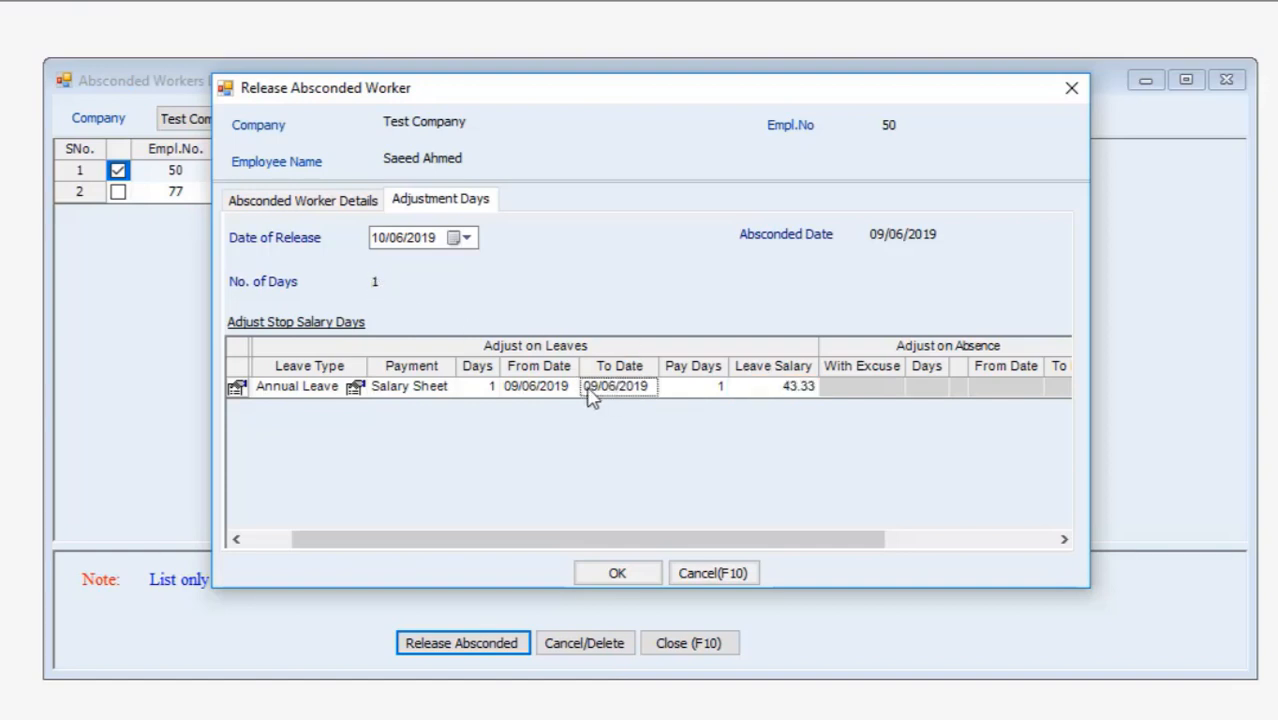
pyautogui.click(588, 391)
pyautogui.press('Delete')
pyautogui.press('BackSpace')
pyautogui.write('10')
pyautogui.click(682, 403)
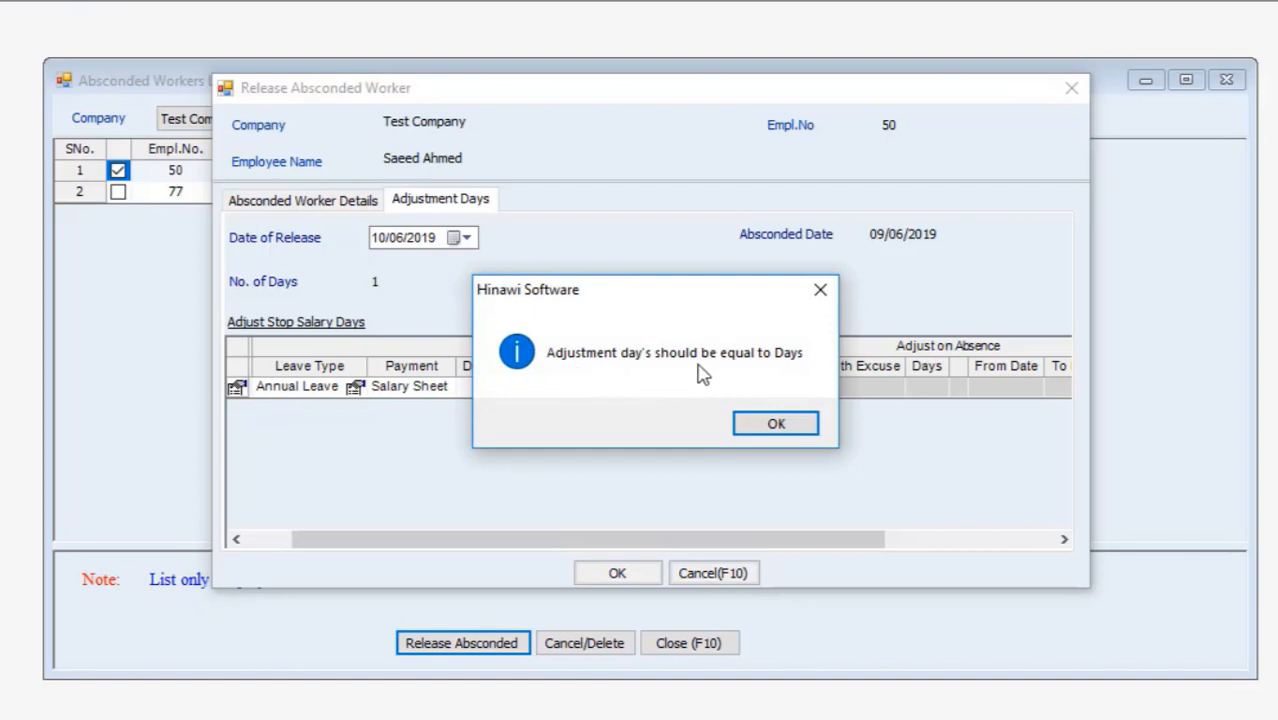
pyautogui.click(785, 427)
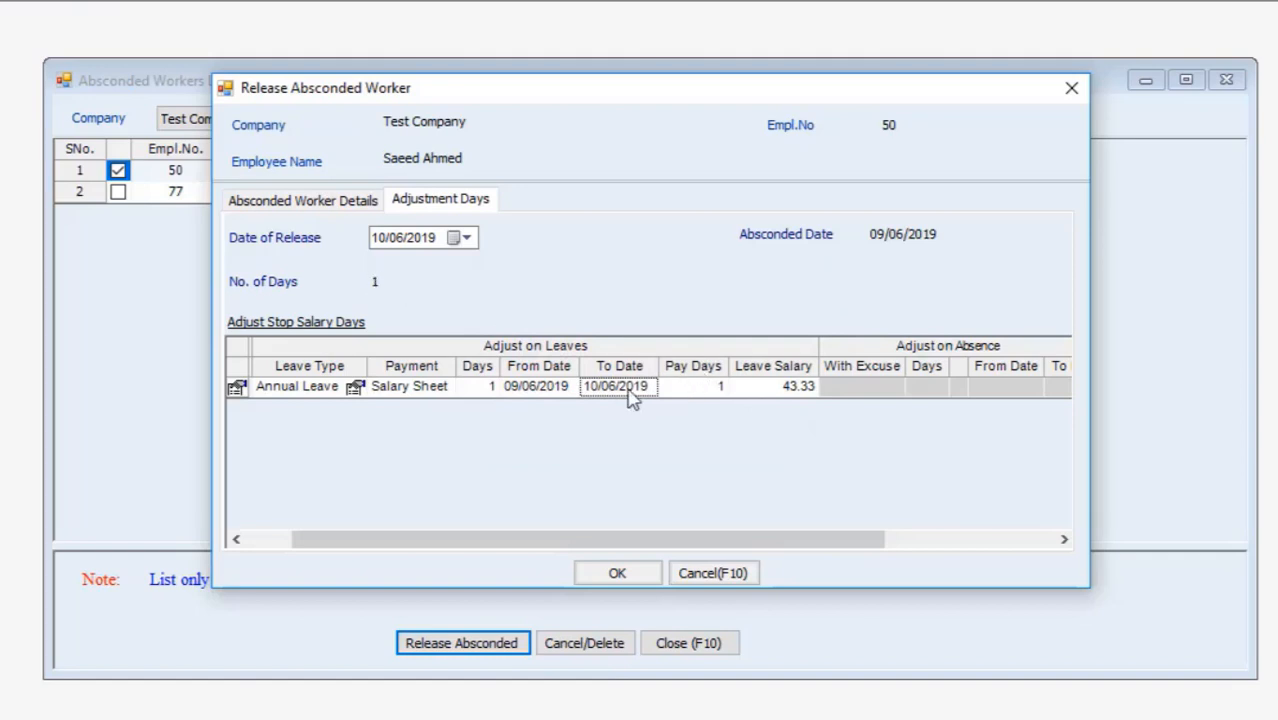
# Set the Annual Leave To Date back to 09/06/2019 and check the Pay Days and Leave Salary
pyautogui.click(593, 390)
pyautogui.moveTo(596, 387); pyautogui.dragTo(572, 387)
pyautogui.write('1')
pyautogui.click(740, 420)
pyautogui.click(603, 390)
pyautogui.press('BackSpace')
pyautogui.press('BackSpace')
pyautogui.write('09')
pyautogui.press('Return')
pyautogui.click(721, 393)
pyautogui.click(797, 393)
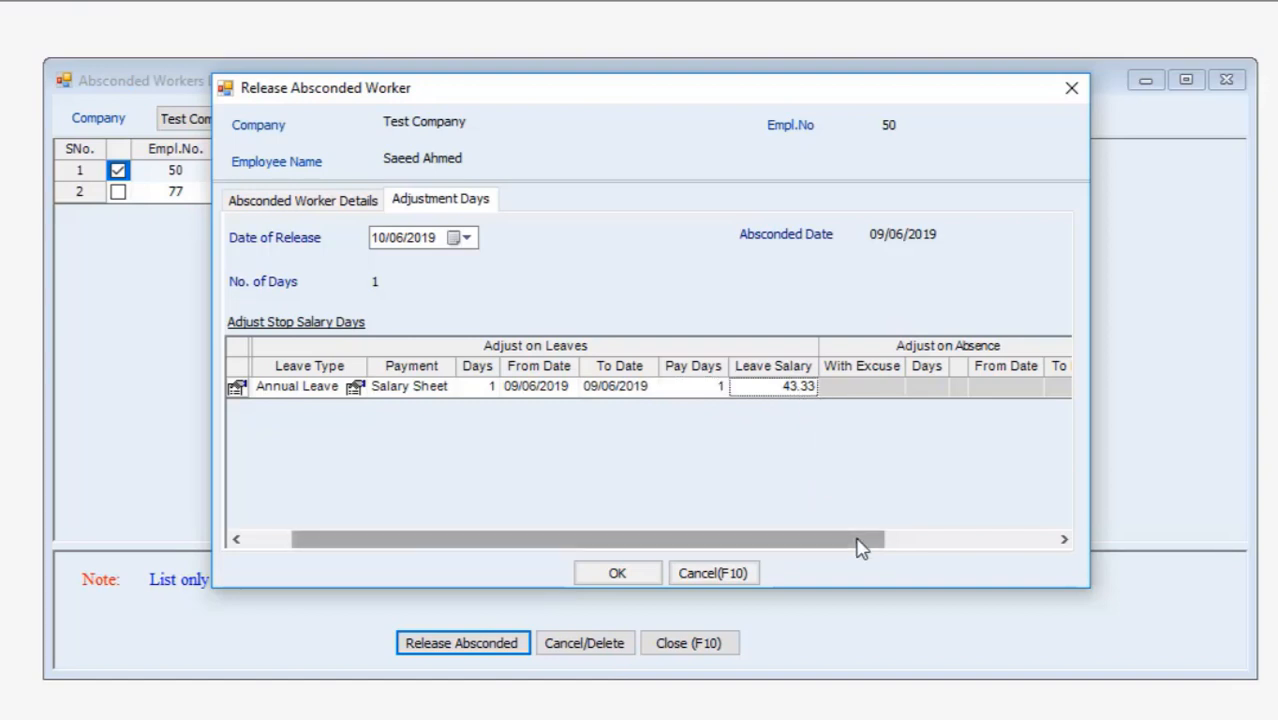
# Switch the stop salary adjustment to Absence, accept the change, and review the row's leave and absence columns
pyautogui.moveTo(856, 543); pyautogui.dragTo(668, 514)
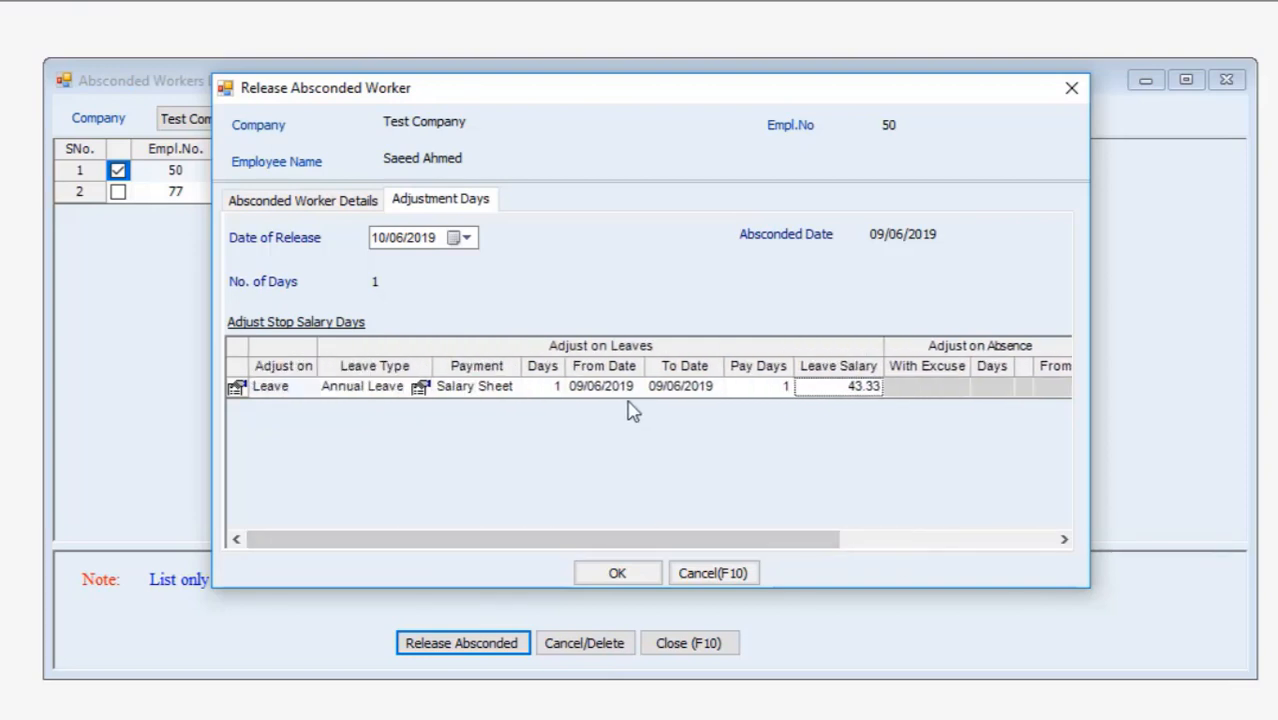
pyautogui.click(289, 392)
pyautogui.click(306, 390)
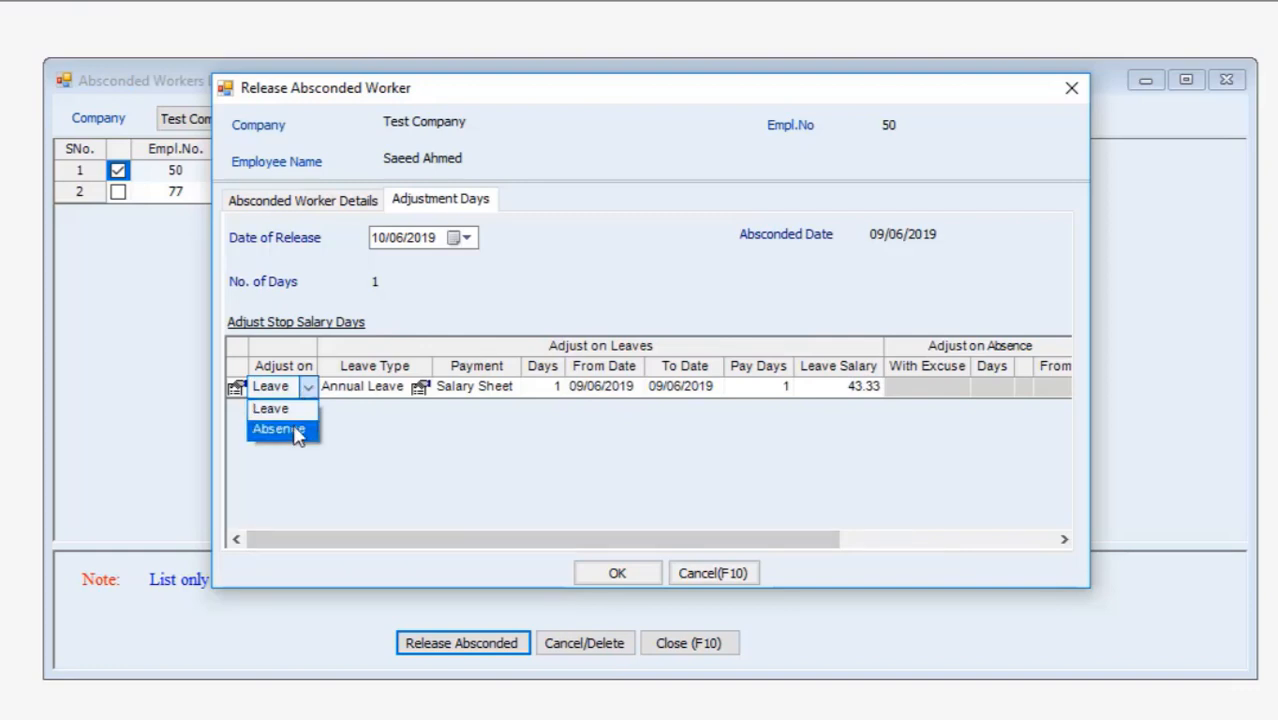
pyautogui.click(280, 429)
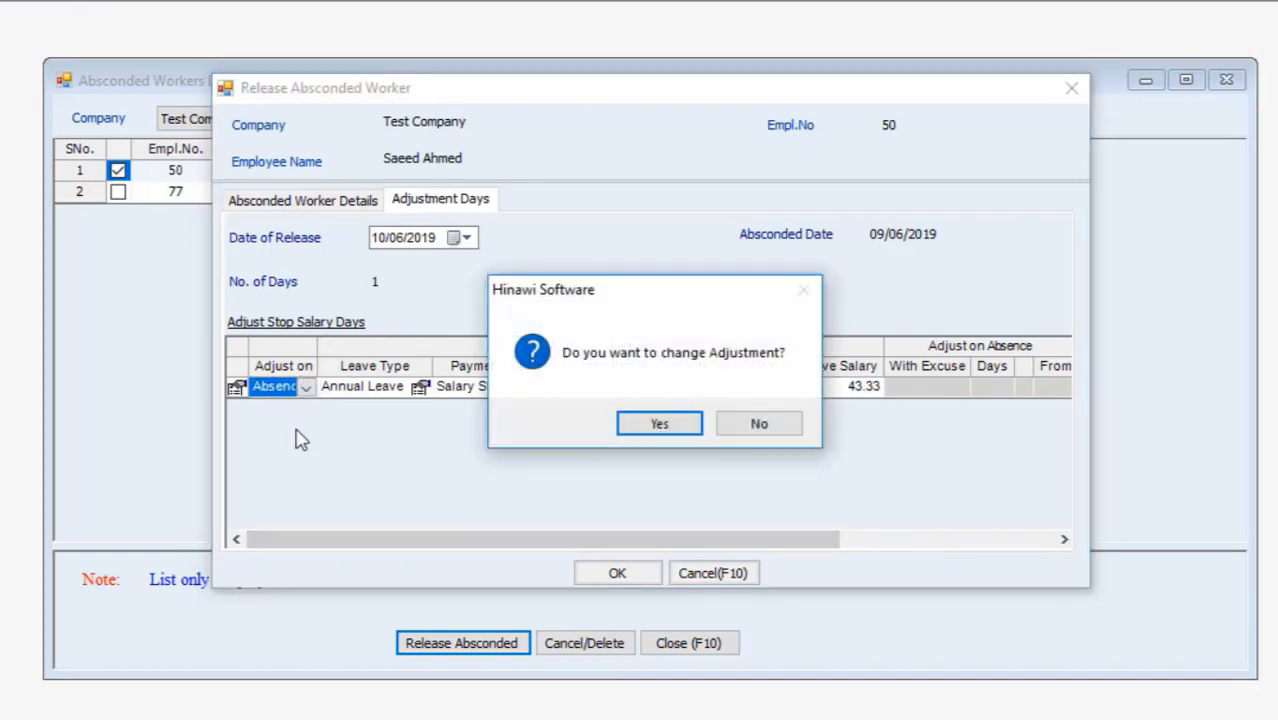
pyautogui.click(666, 426)
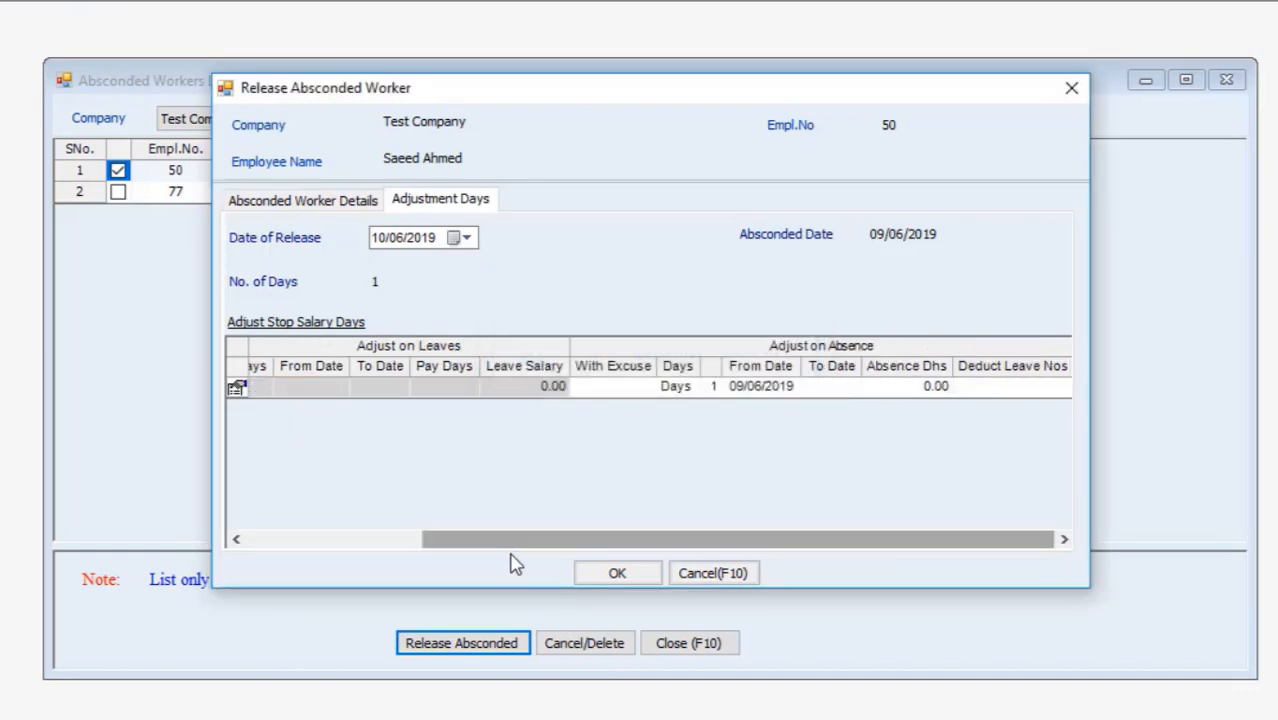
pyautogui.moveTo(448, 558); pyautogui.dragTo(286, 552)
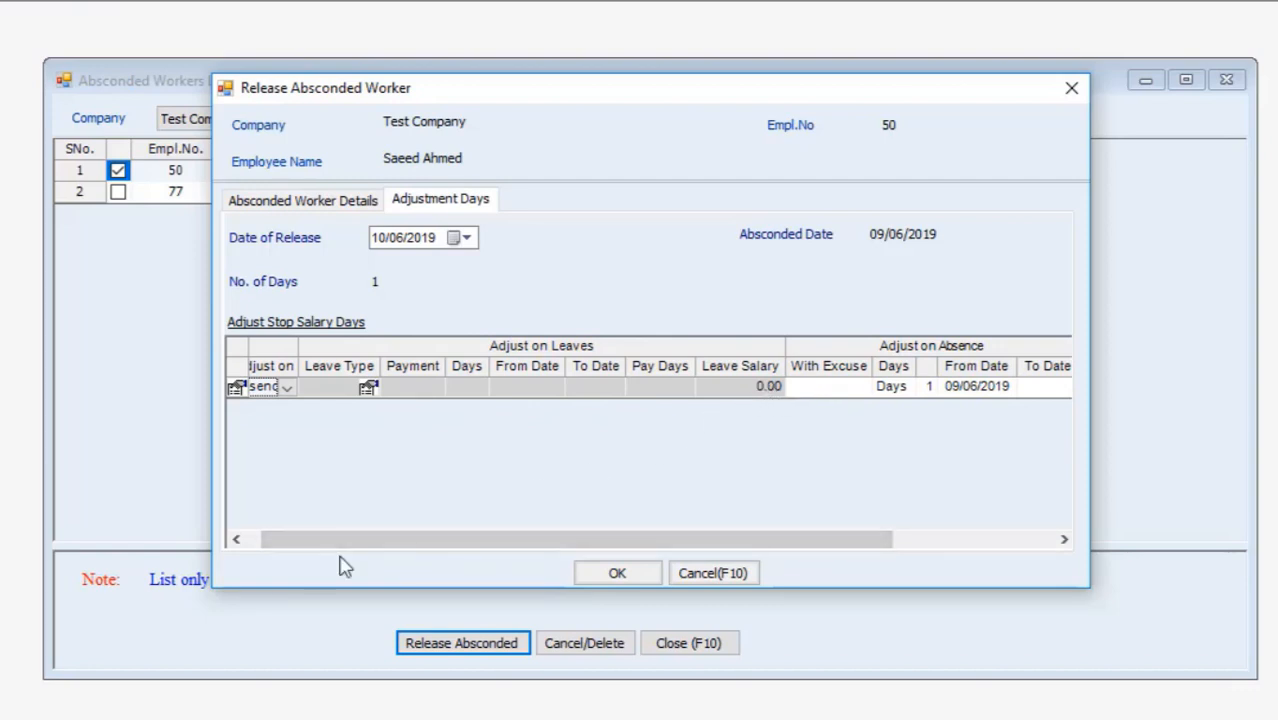
pyautogui.moveTo(335, 547); pyautogui.dragTo(542, 551)
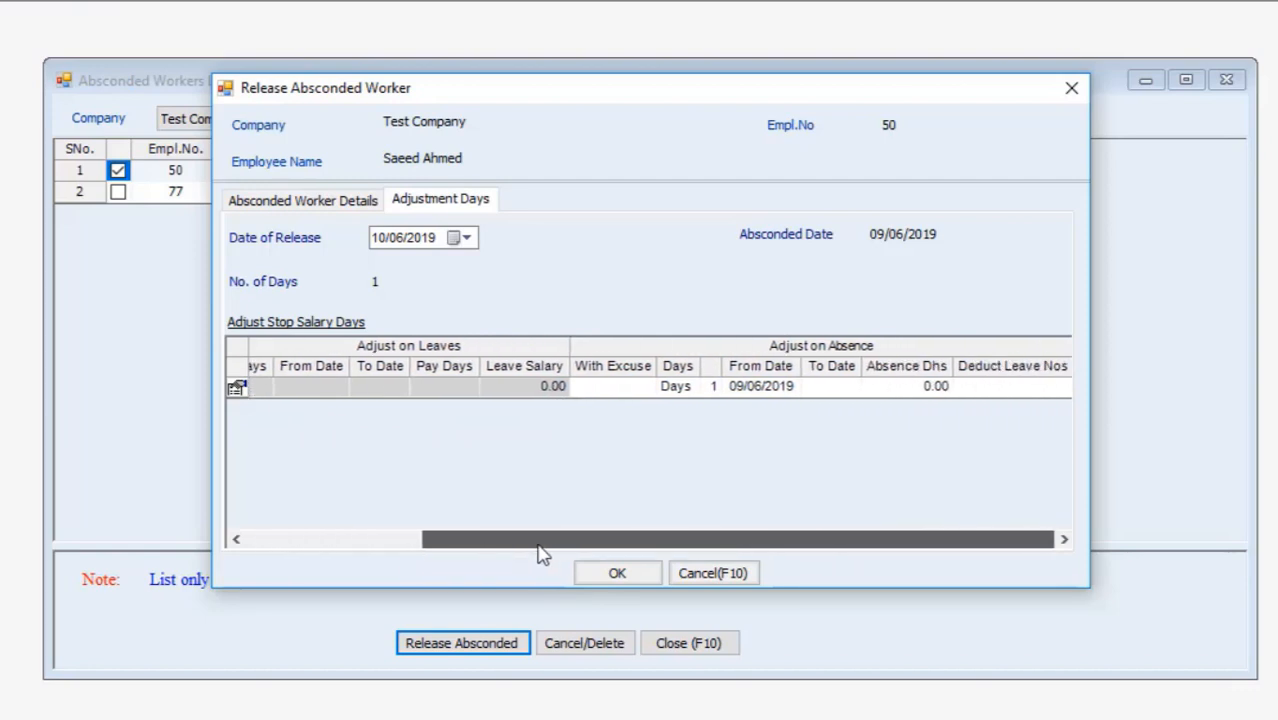
# Mark the absence as With Excuse, check its Days unit options, and select its Deduct Leave Nos value
pyautogui.click(604, 390)
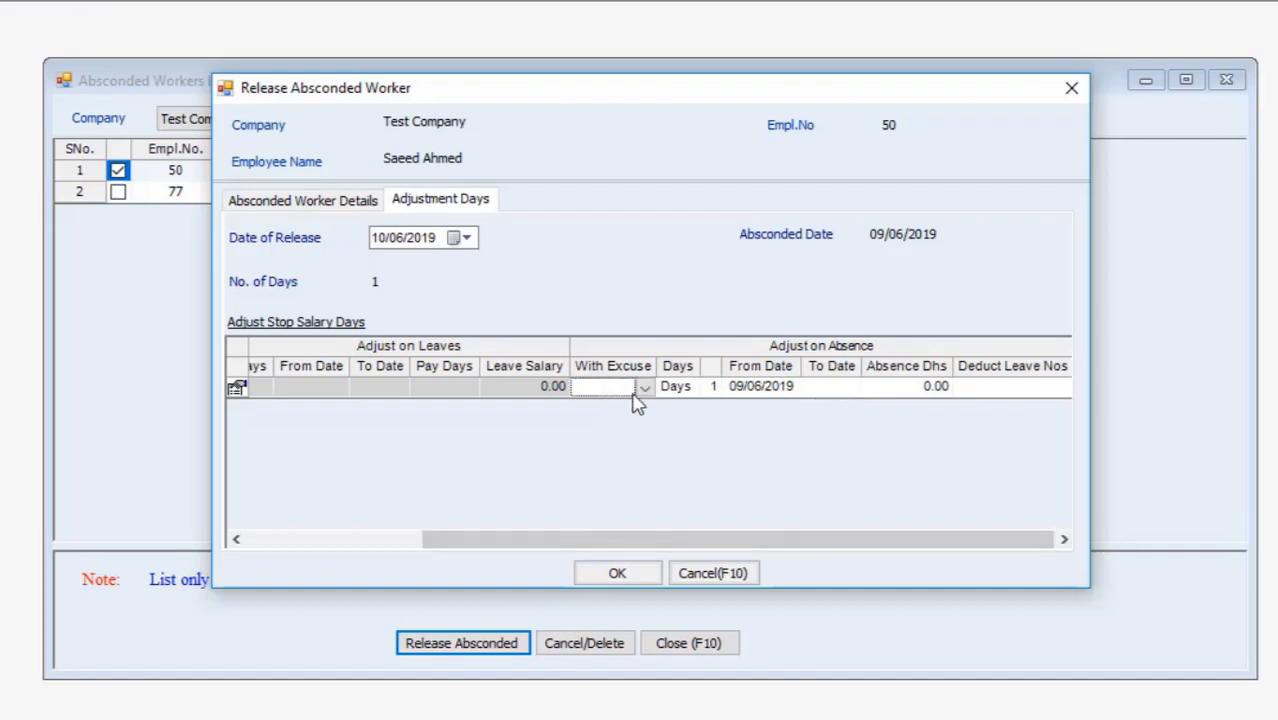
pyautogui.click(646, 392)
pyautogui.click(595, 438)
pyautogui.click(703, 392)
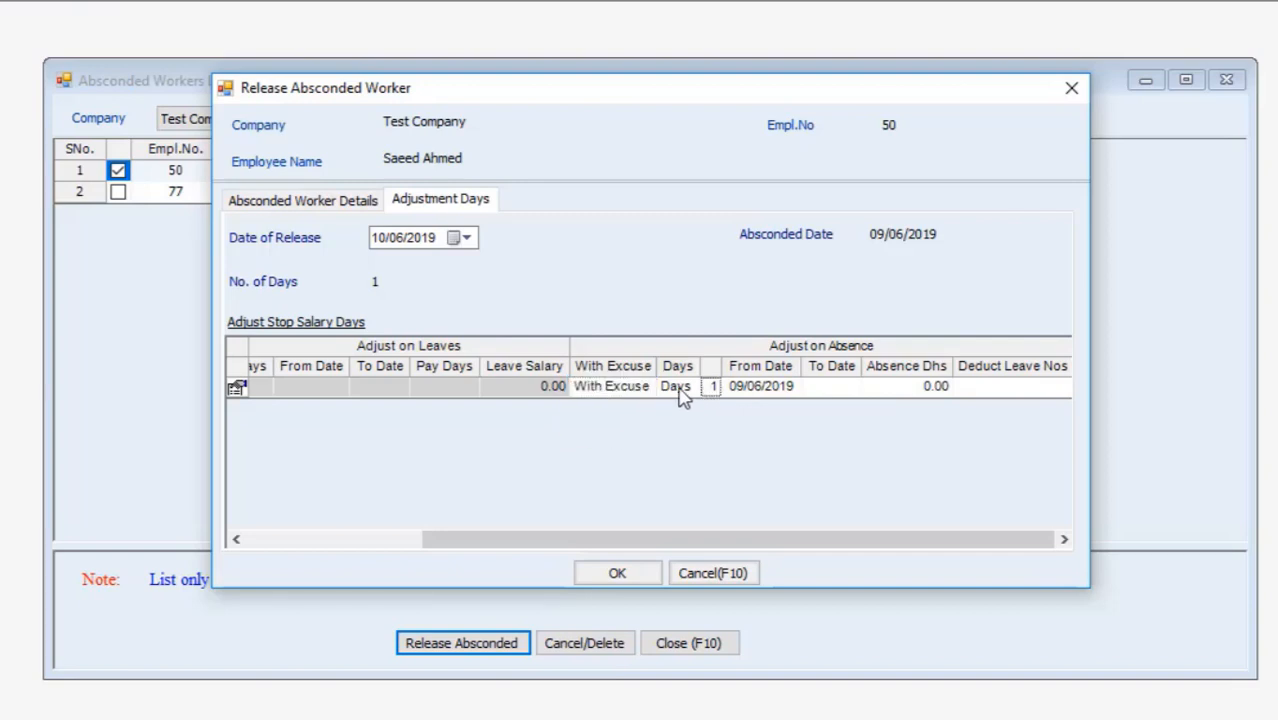
pyautogui.click(679, 388)
pyautogui.click(679, 388)
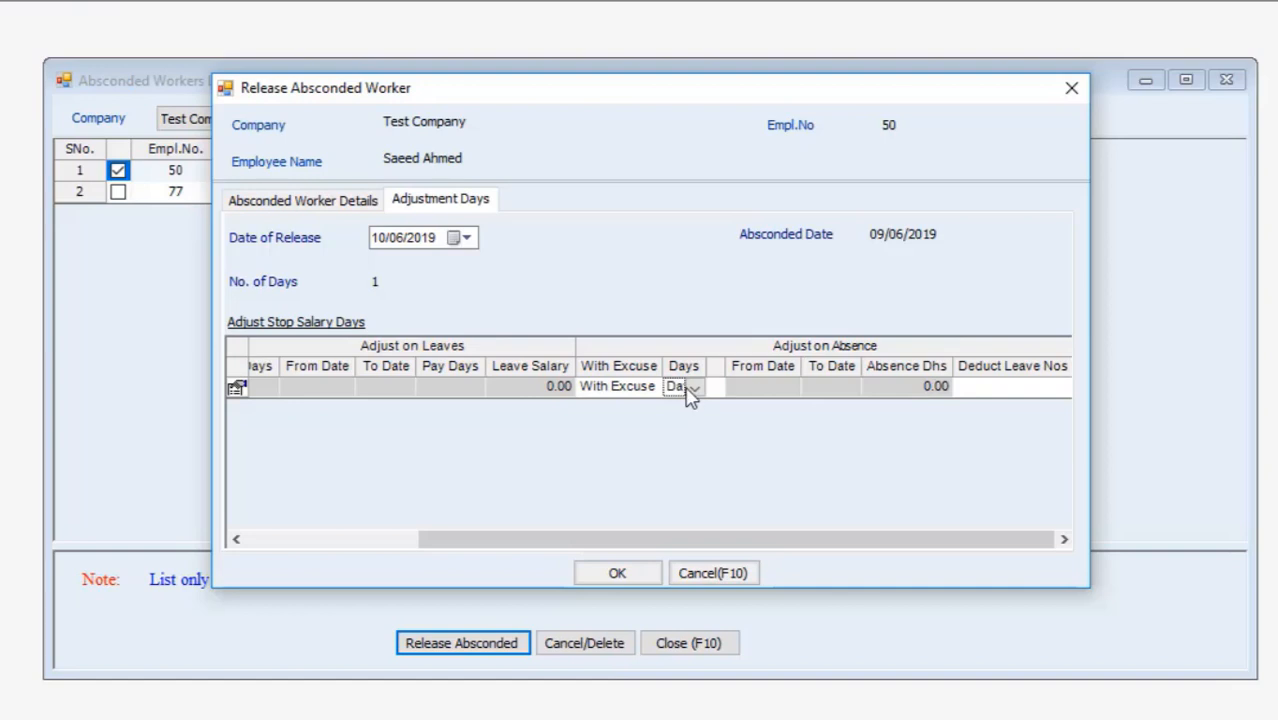
pyautogui.click(688, 392)
pyautogui.click(694, 407)
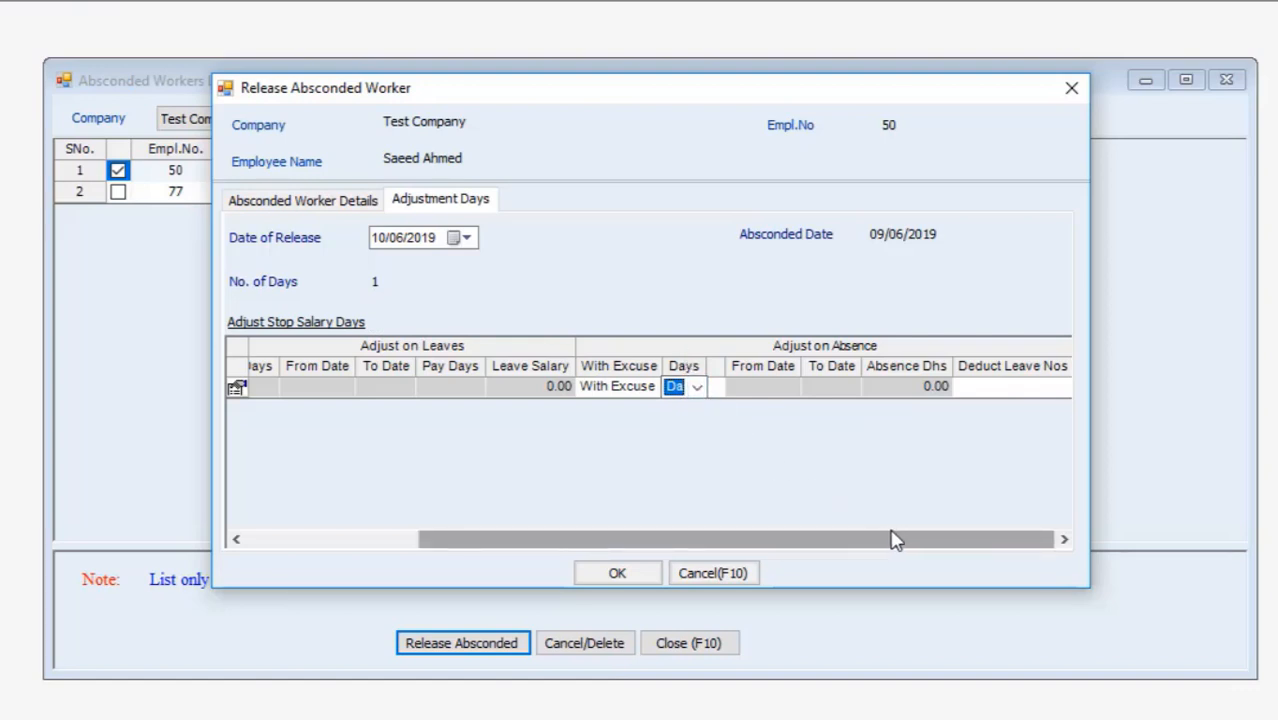
pyautogui.click(991, 389)
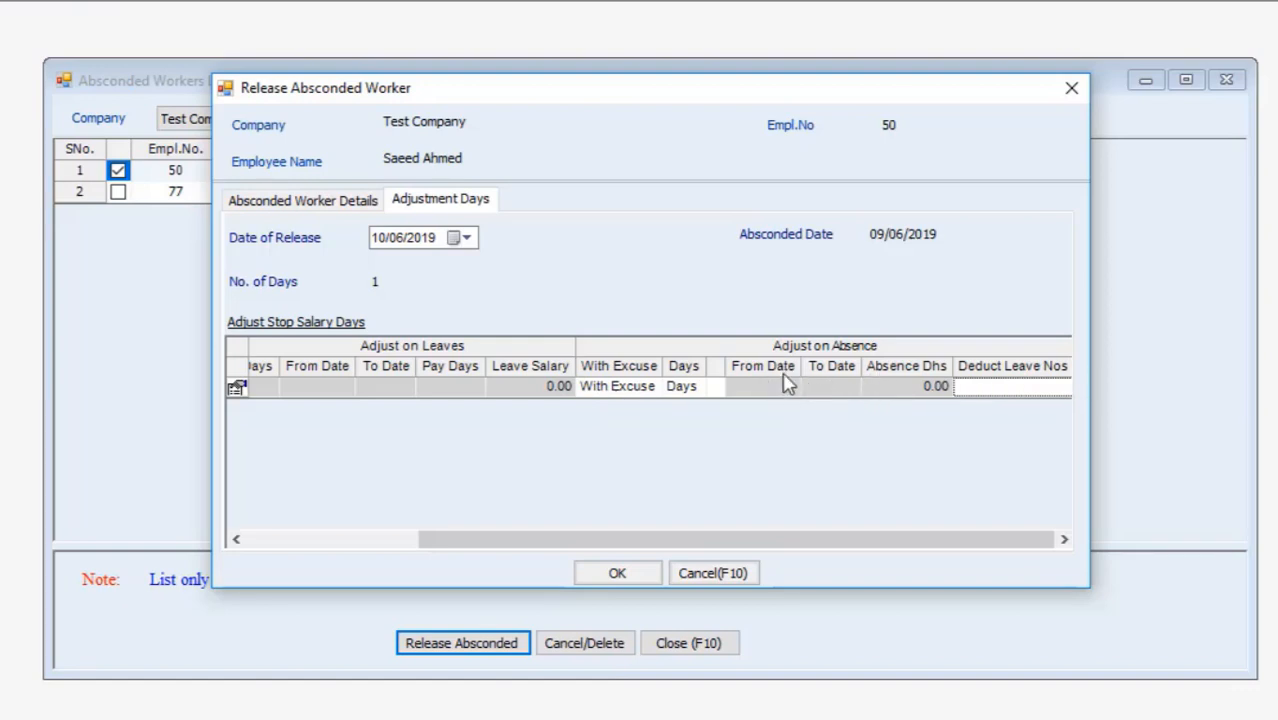
# Change the absence to Without Excuse and set its duration to 1 in Days
pyautogui.click(688, 396)
pyautogui.click(641, 394)
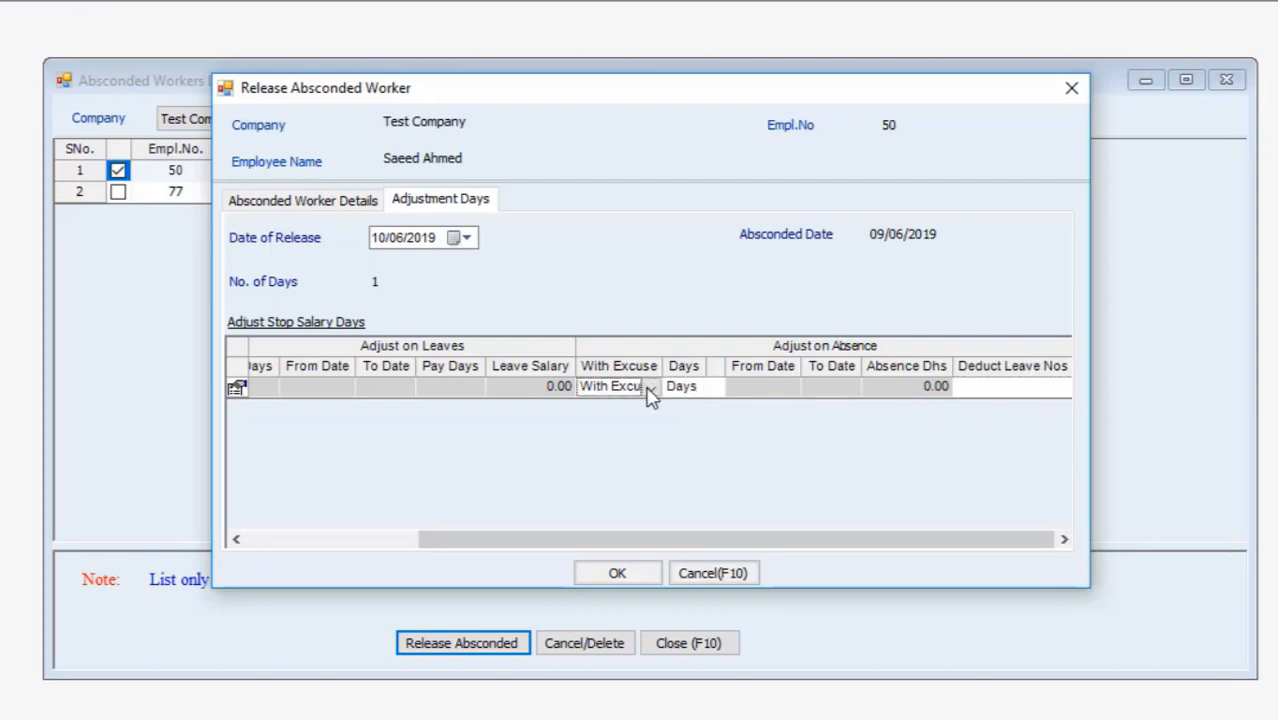
pyautogui.click(648, 392)
pyautogui.click(648, 409)
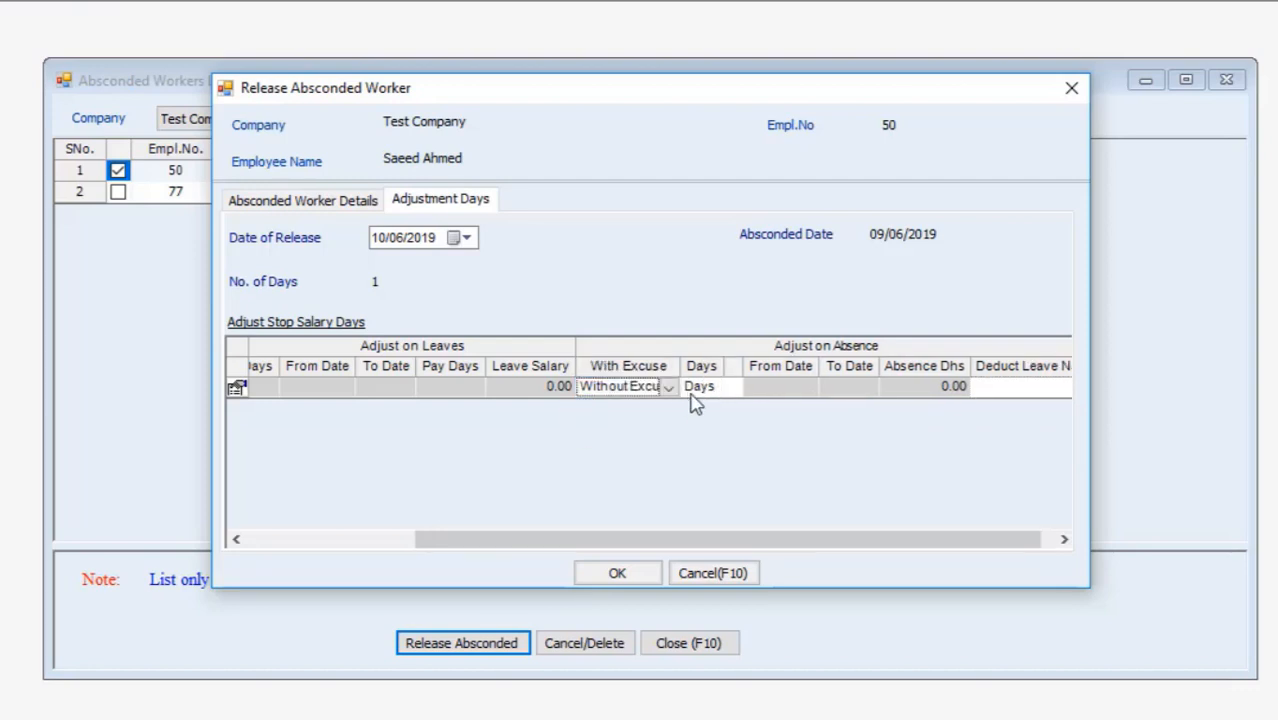
pyautogui.click(695, 400)
pyautogui.click(743, 403)
pyautogui.click(693, 398)
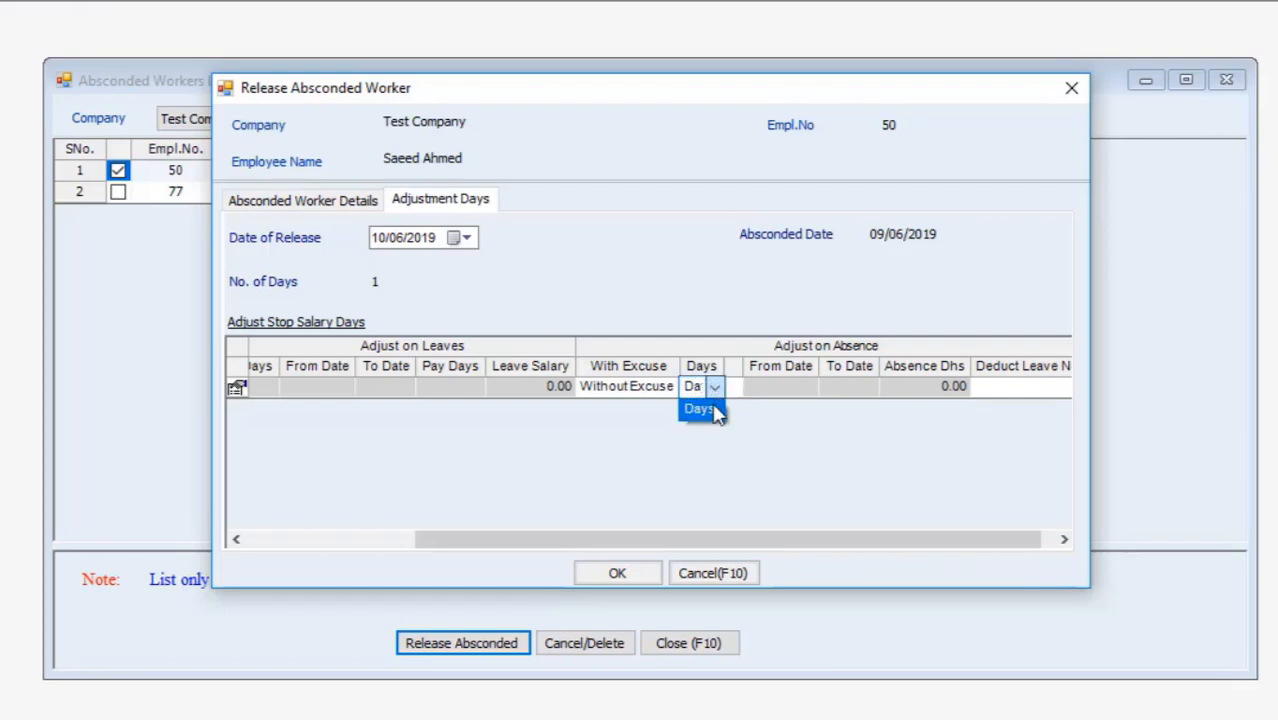
pyautogui.click(716, 410)
pyautogui.click(733, 392)
pyautogui.write('1')
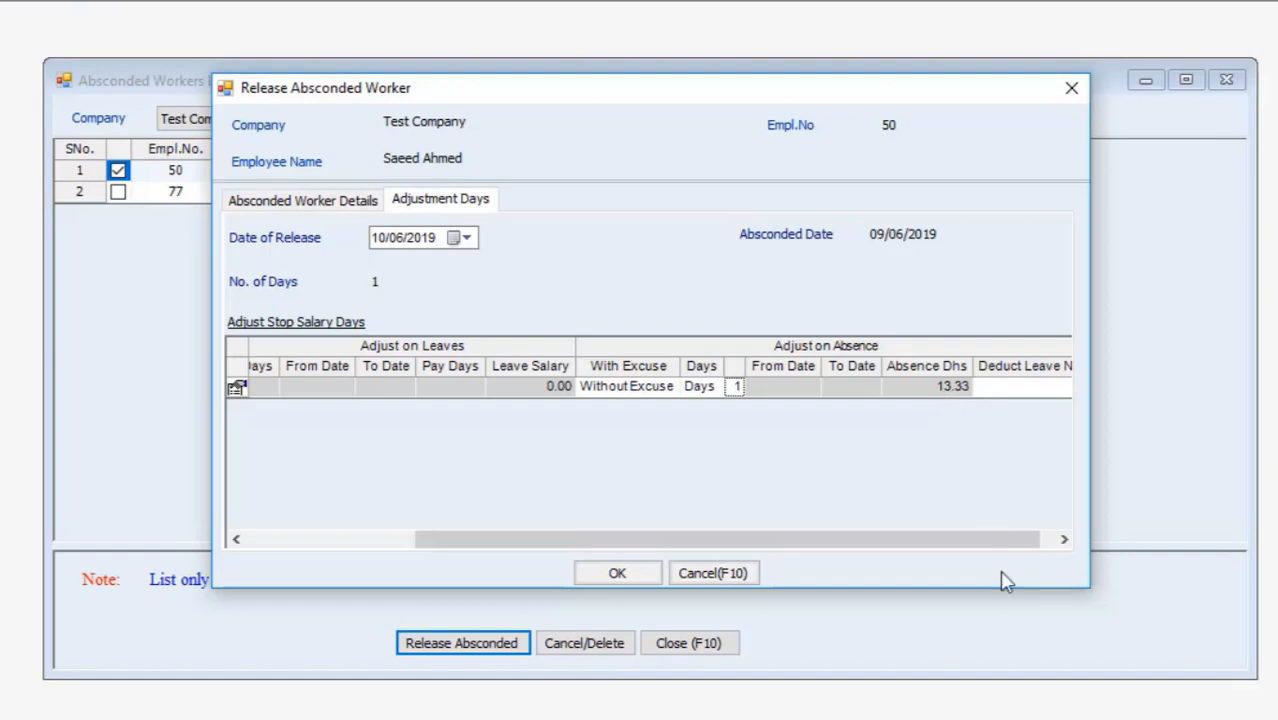
# Try 2 and 3 days for the absence without excuse and review its dates and Absence Dhs
pyautogui.moveTo(1010, 541); pyautogui.dragTo(1047, 552)
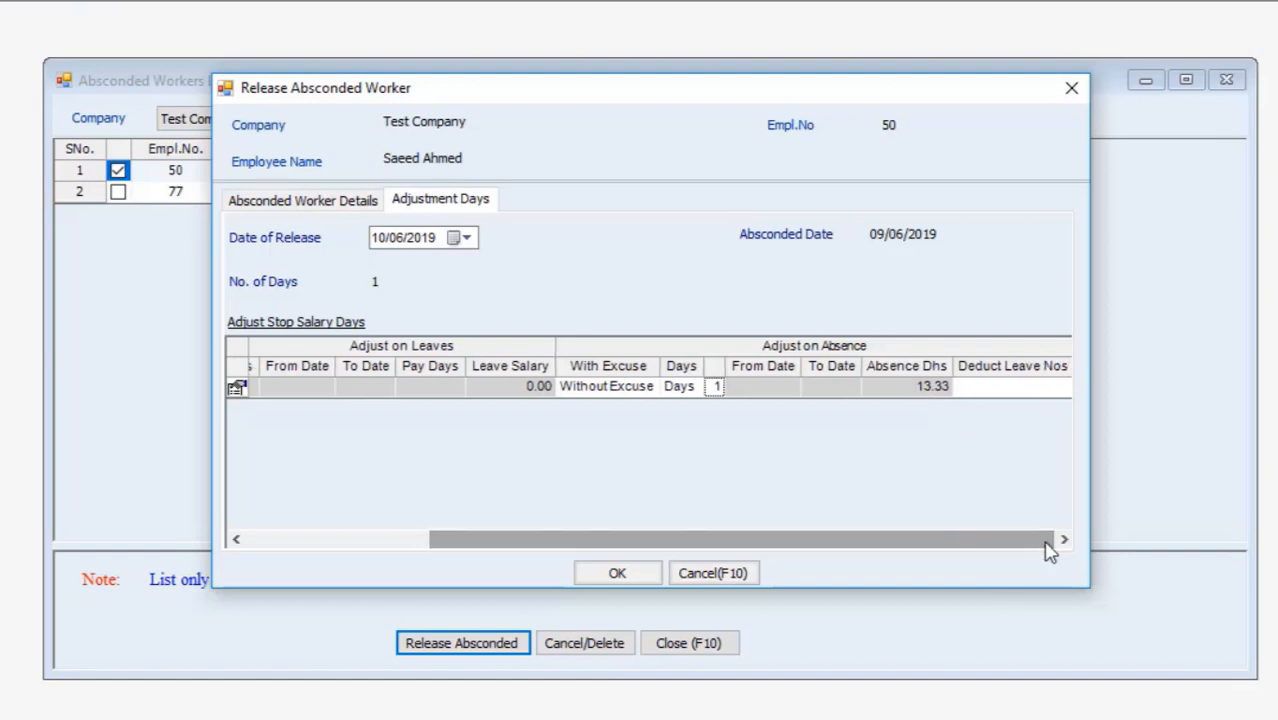
pyautogui.click(716, 390)
pyautogui.write('2')
pyautogui.press('Return')
pyautogui.click(714, 390)
pyautogui.press('Return')
pyautogui.click(978, 396)
pyautogui.click(921, 392)
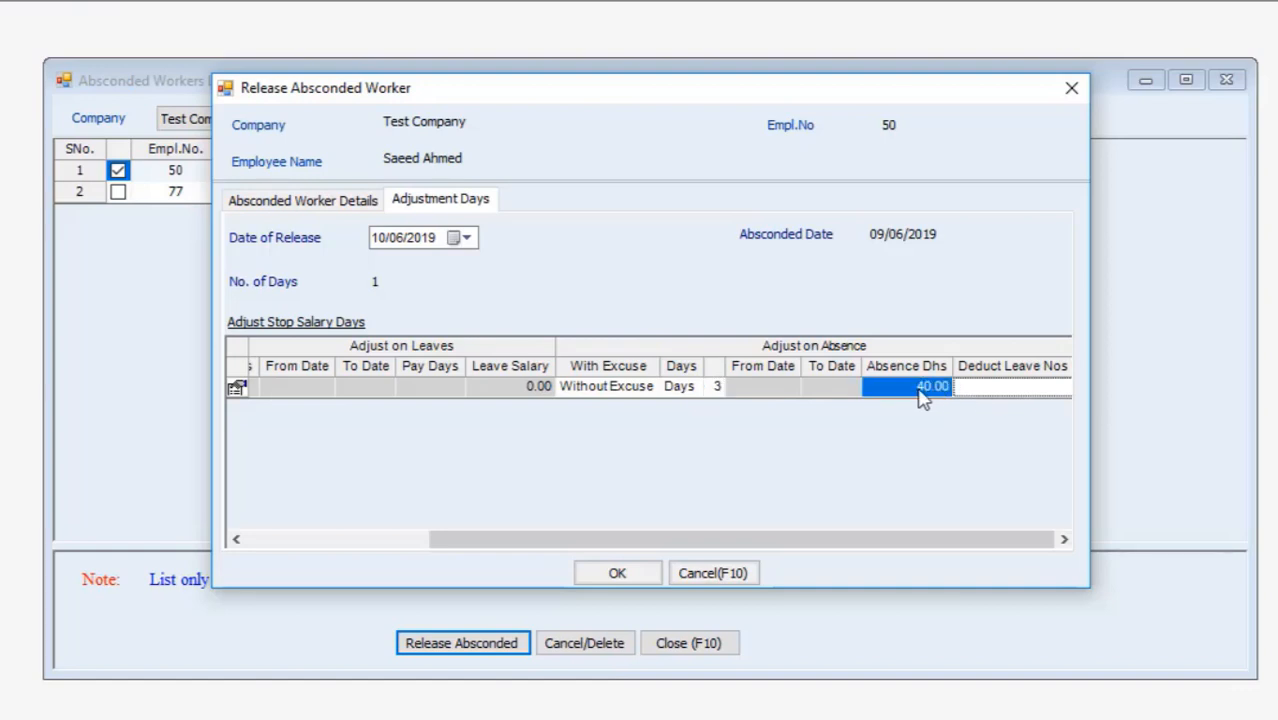
pyautogui.moveTo(927, 392); pyautogui.dragTo(737, 391)
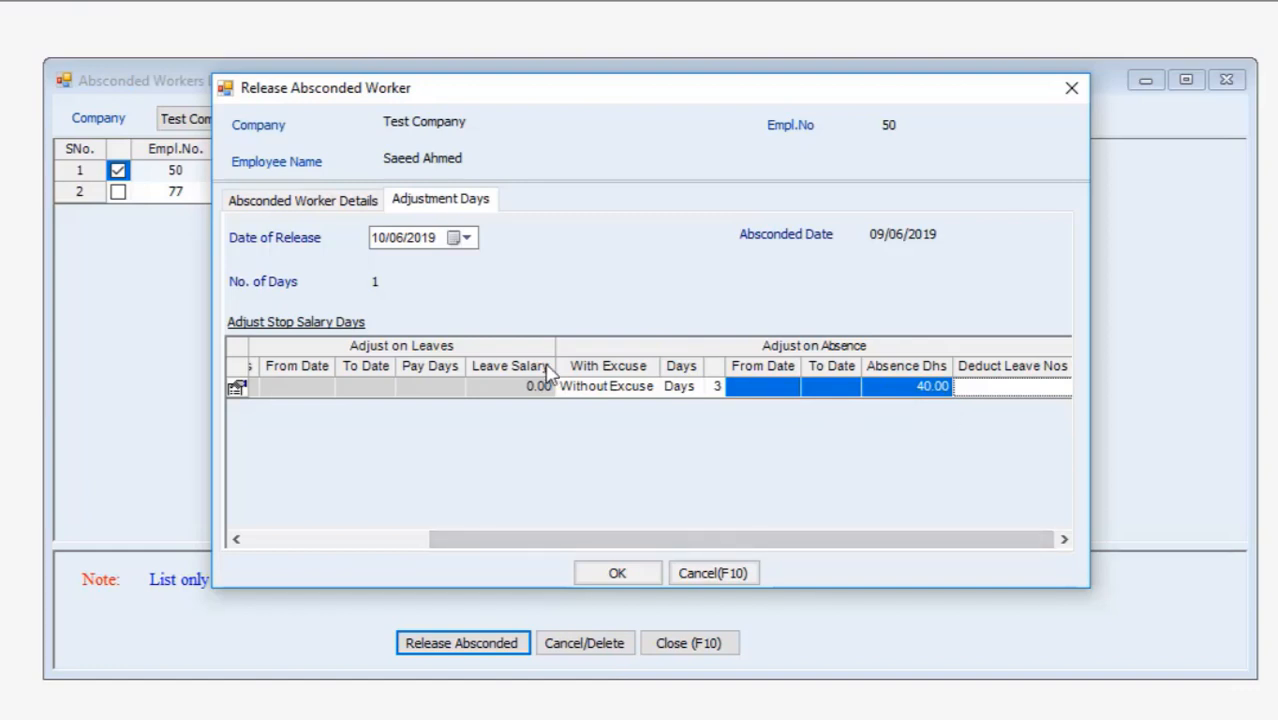
# Review the Leave and Absence adjustment options and cancel the release of the absconded worker
pyautogui.moveTo(462, 543); pyautogui.dragTo(233, 511)
pyautogui.click(280, 386)
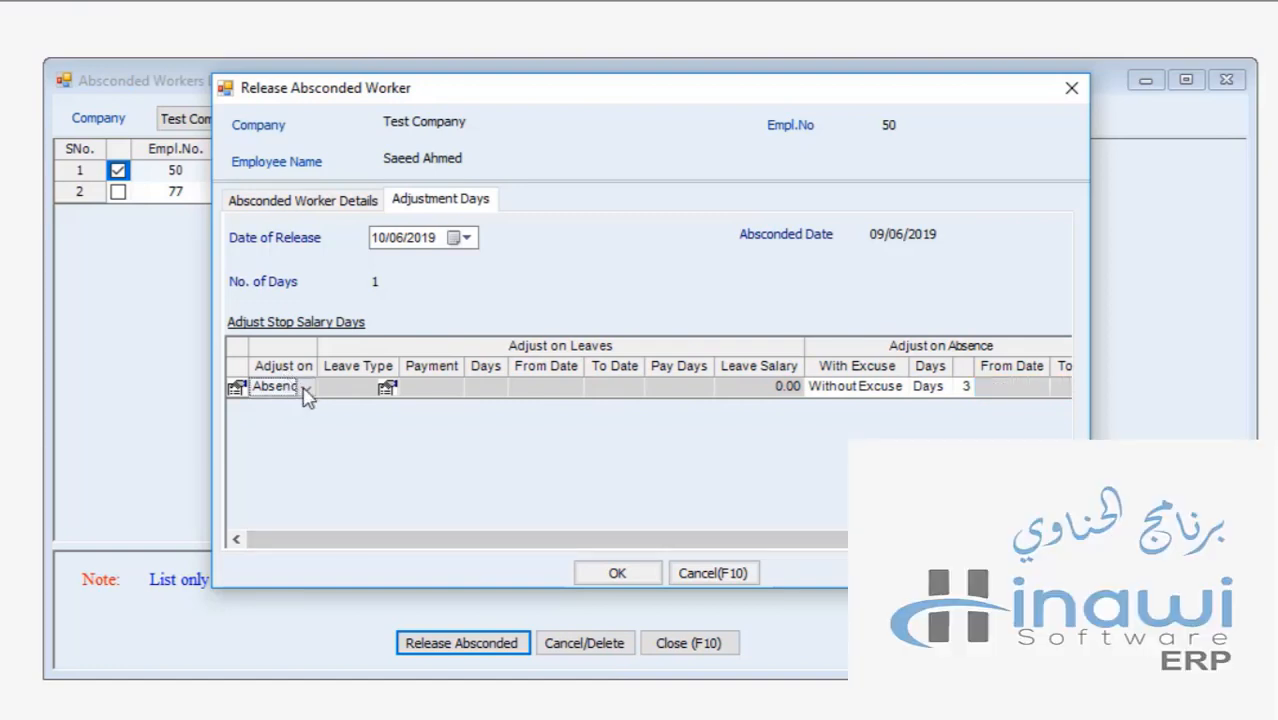
pyautogui.click(306, 387)
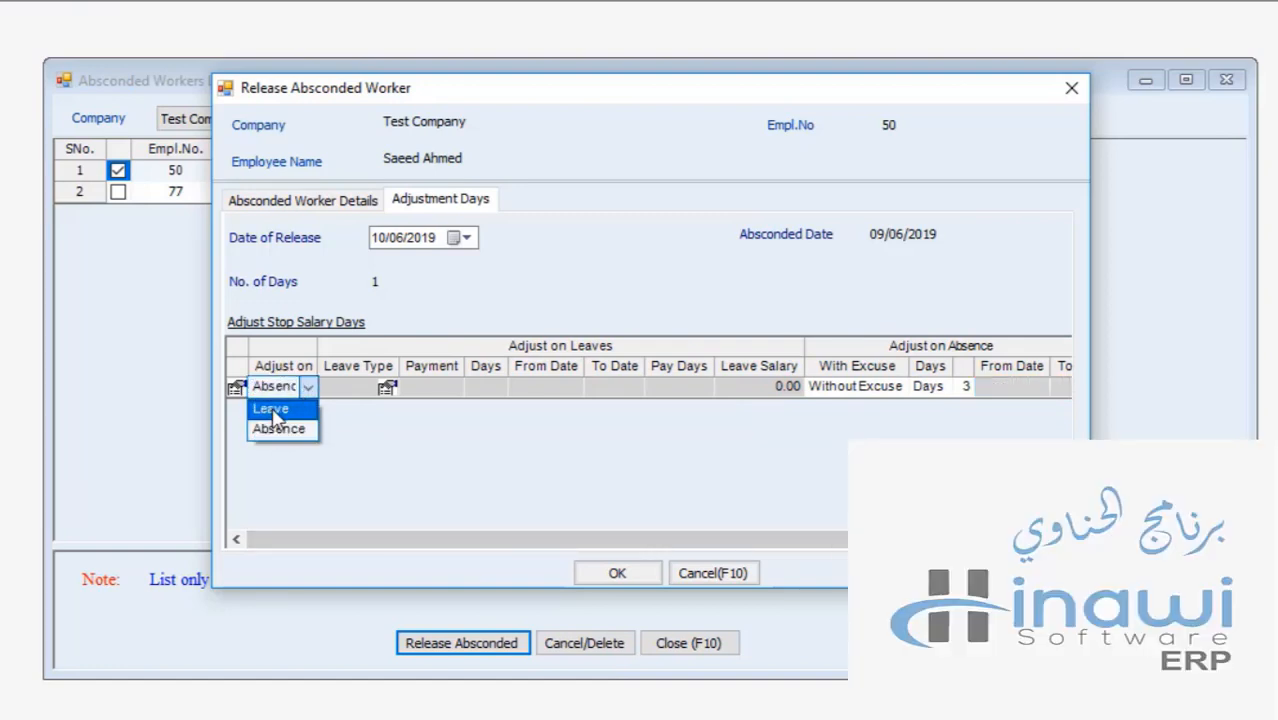
pyautogui.click(583, 389)
pyautogui.click(712, 573)
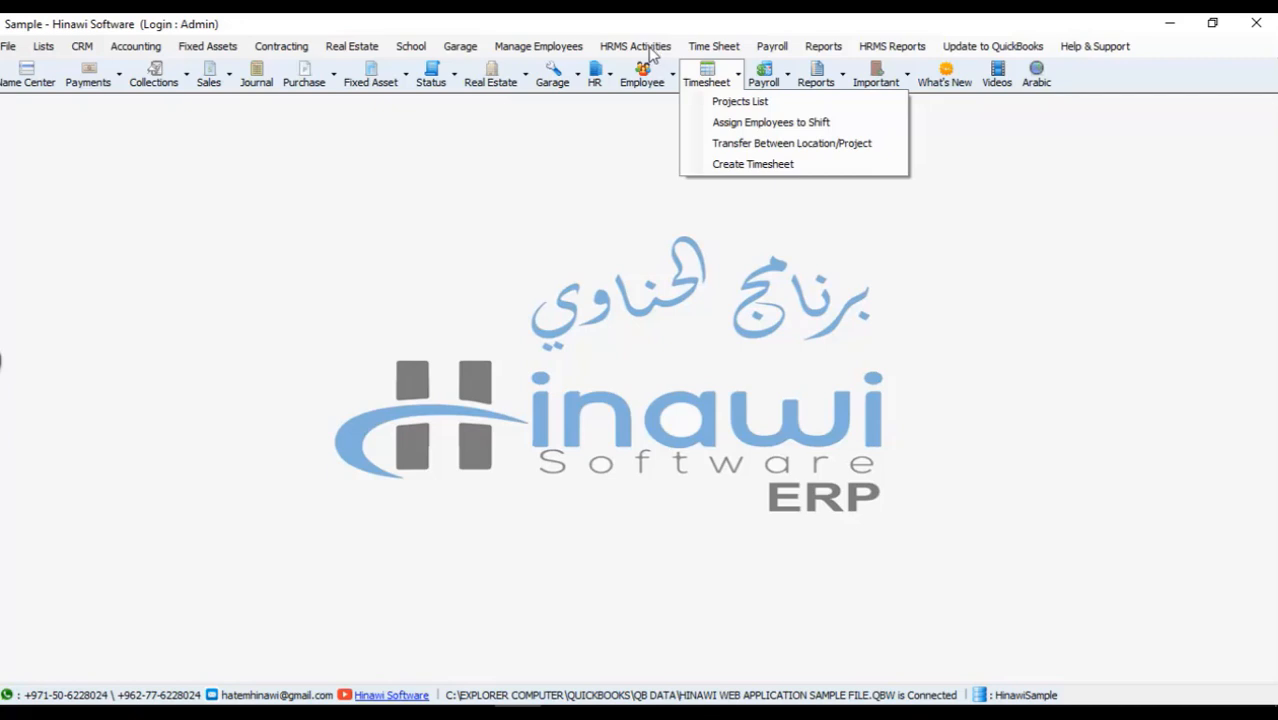
# Examine the Absconded Workers (Run Away) commands in HRMS Activities and the reports available in HRMS Reports
pyautogui.click(648, 47)
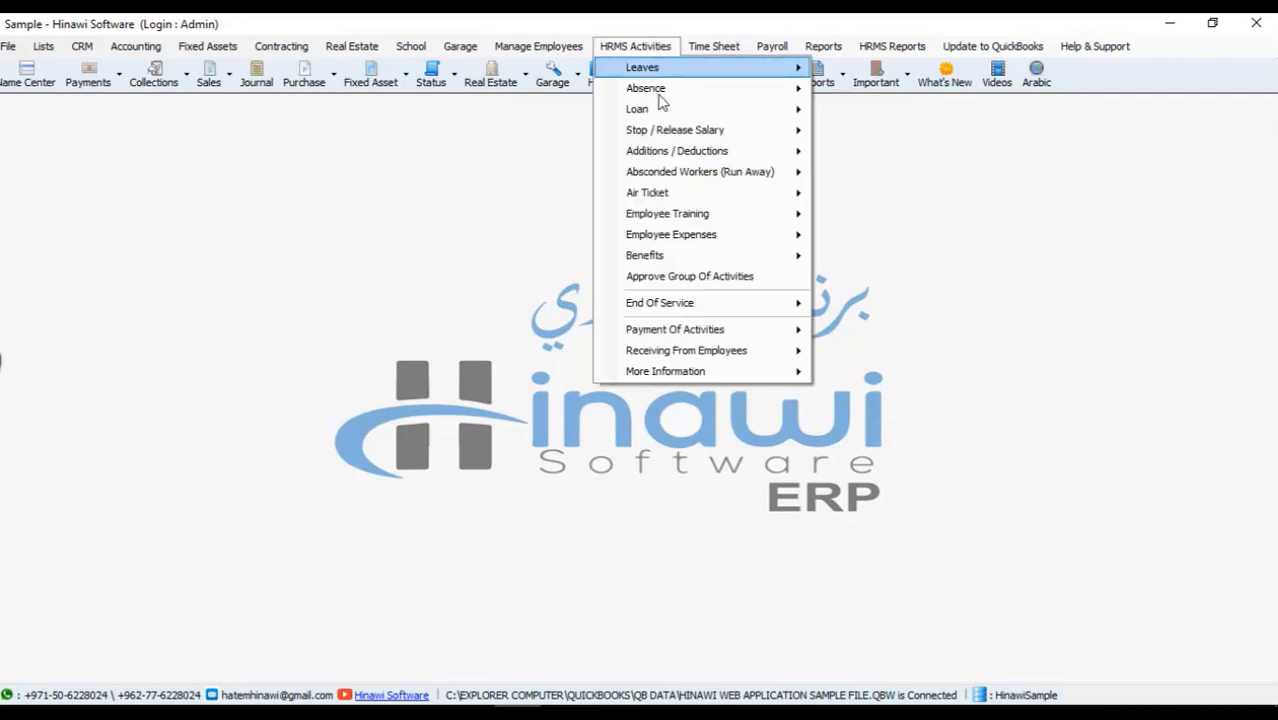
pyautogui.moveTo(714, 178)
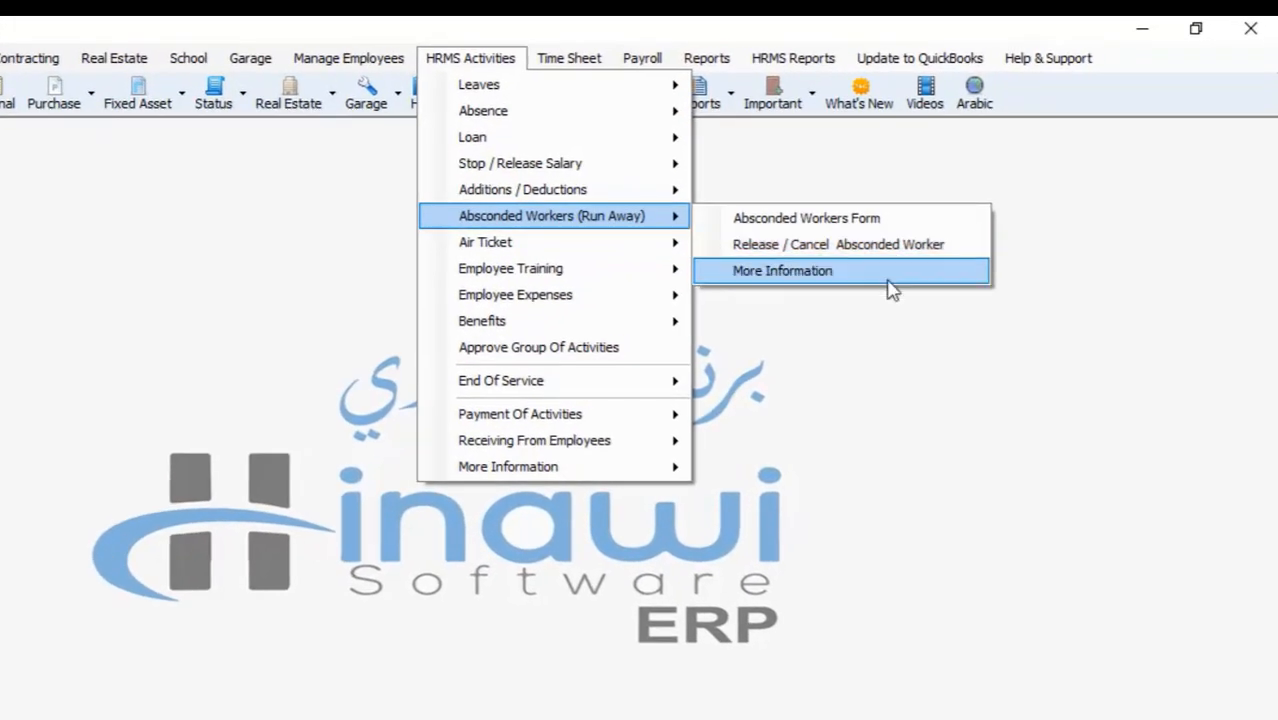
pyautogui.click(885, 356)
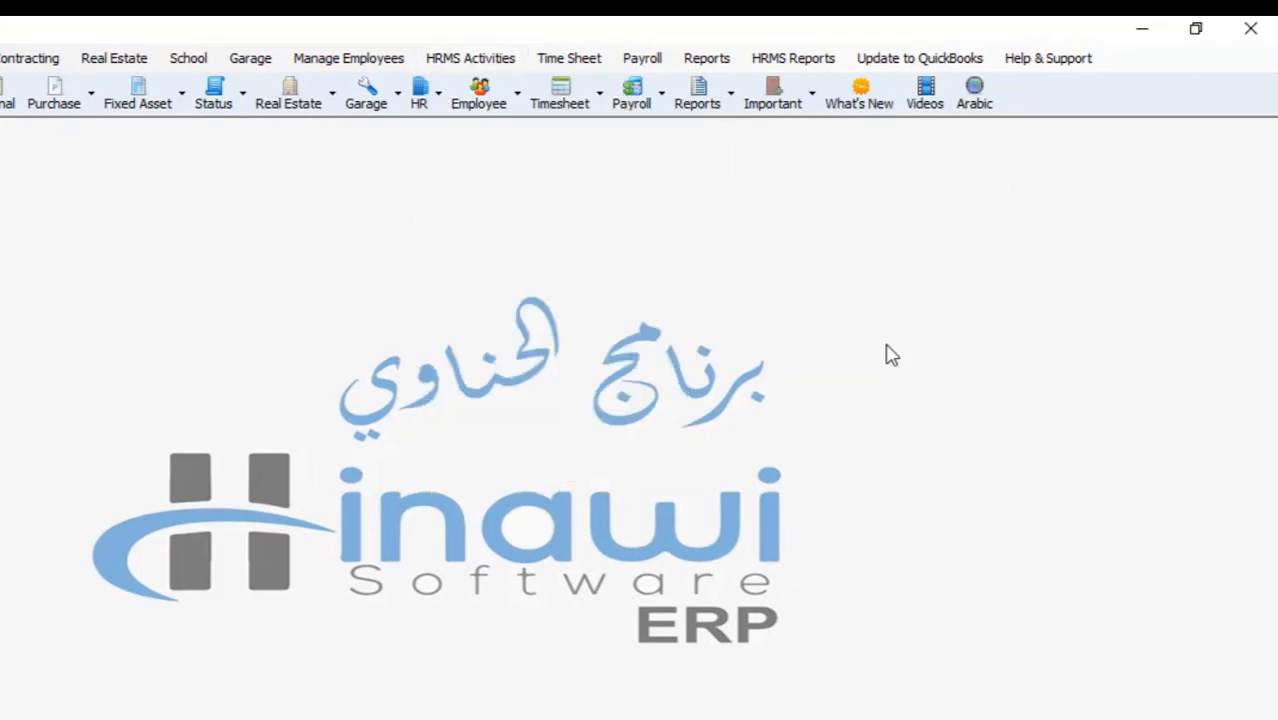
pyautogui.click(810, 62)
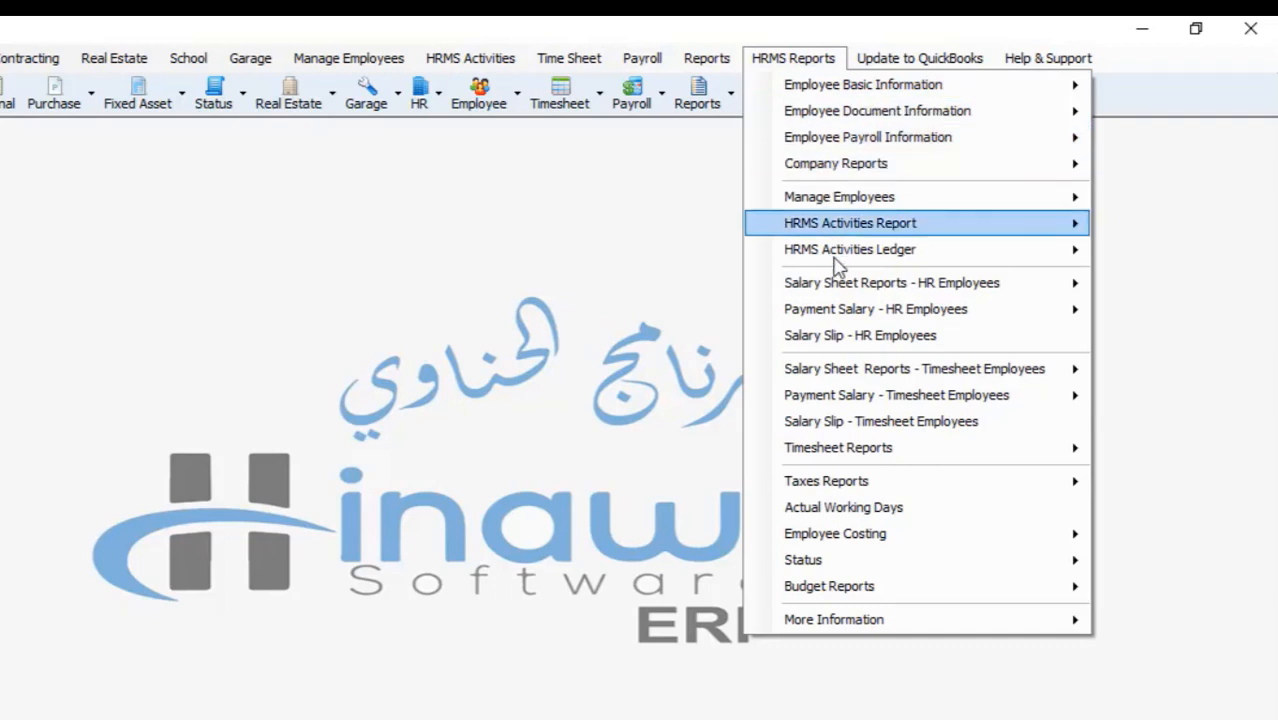
pyautogui.moveTo(838, 287)
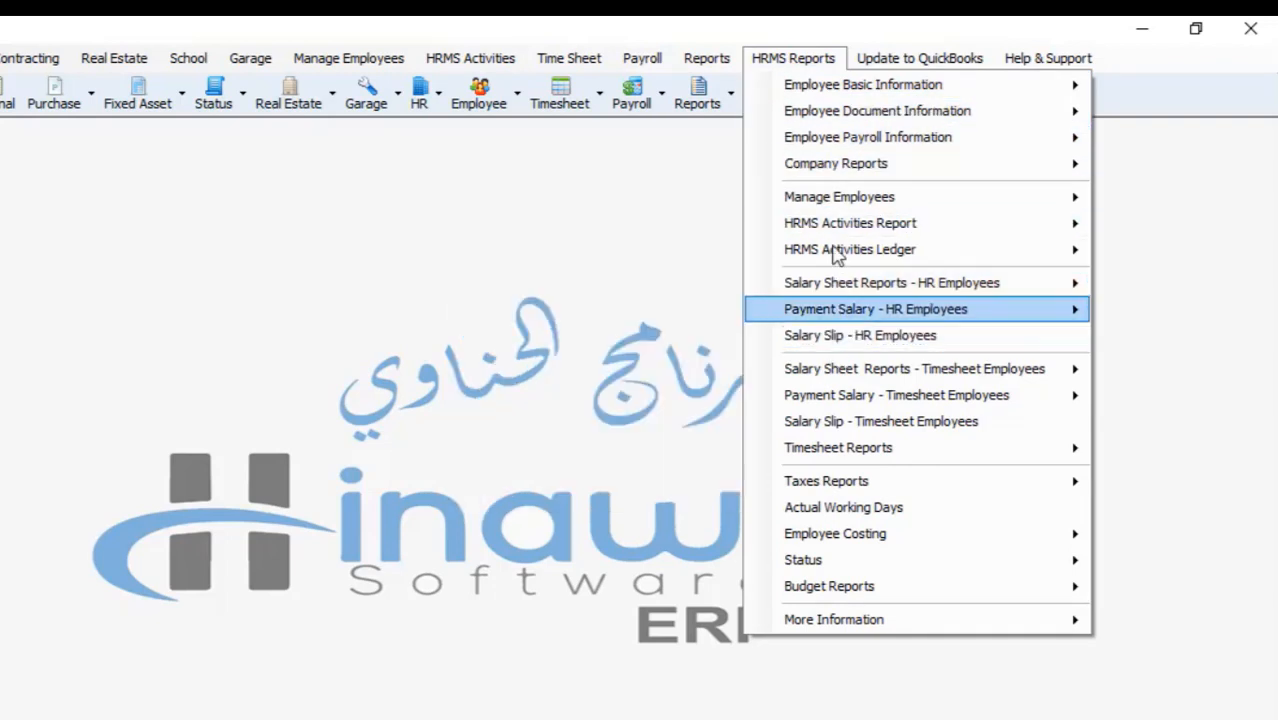
pyautogui.moveTo(843, 225)
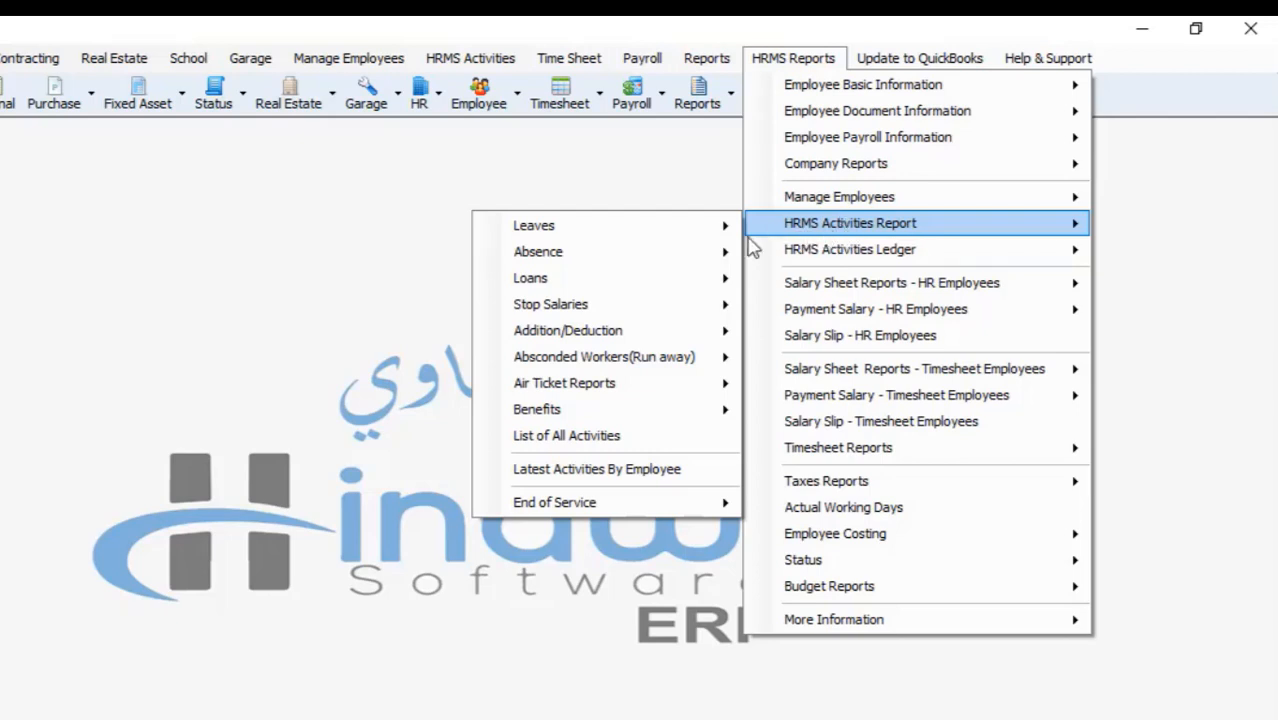
pyautogui.moveTo(677, 368)
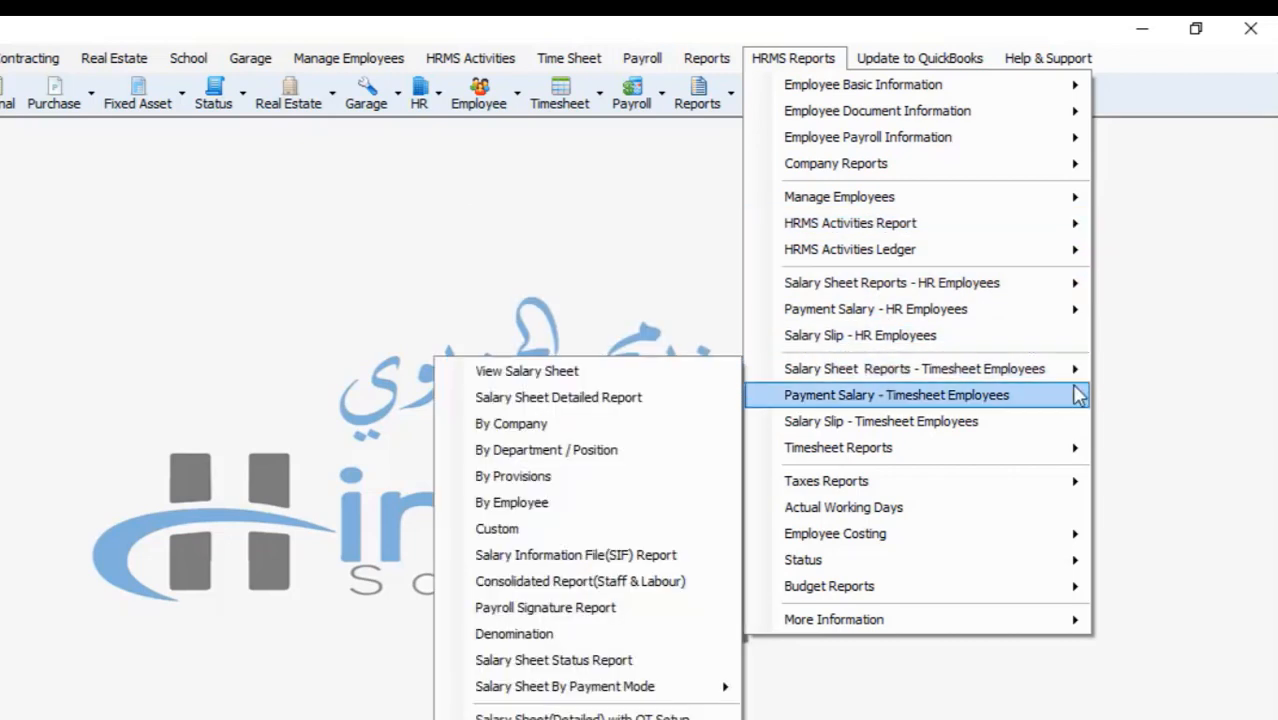
pyautogui.moveTo(1078, 401)
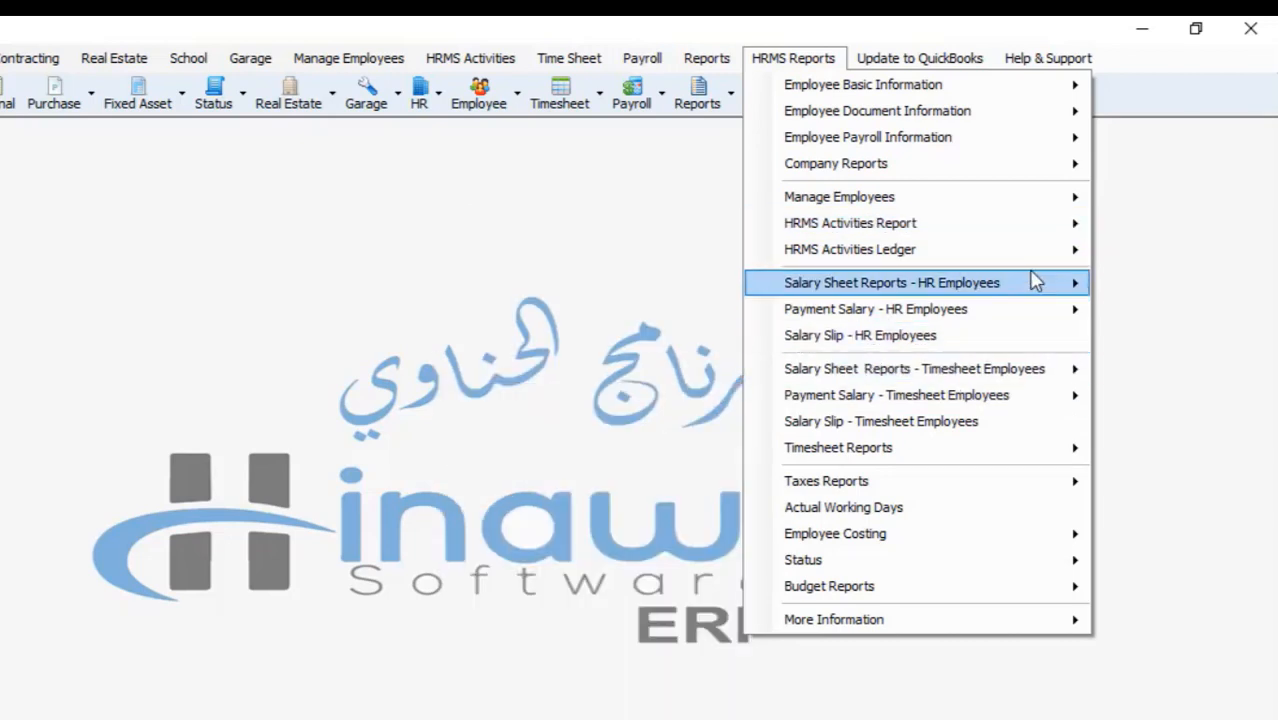
pyautogui.moveTo(986, 124)
pyautogui.moveTo(991, 149)
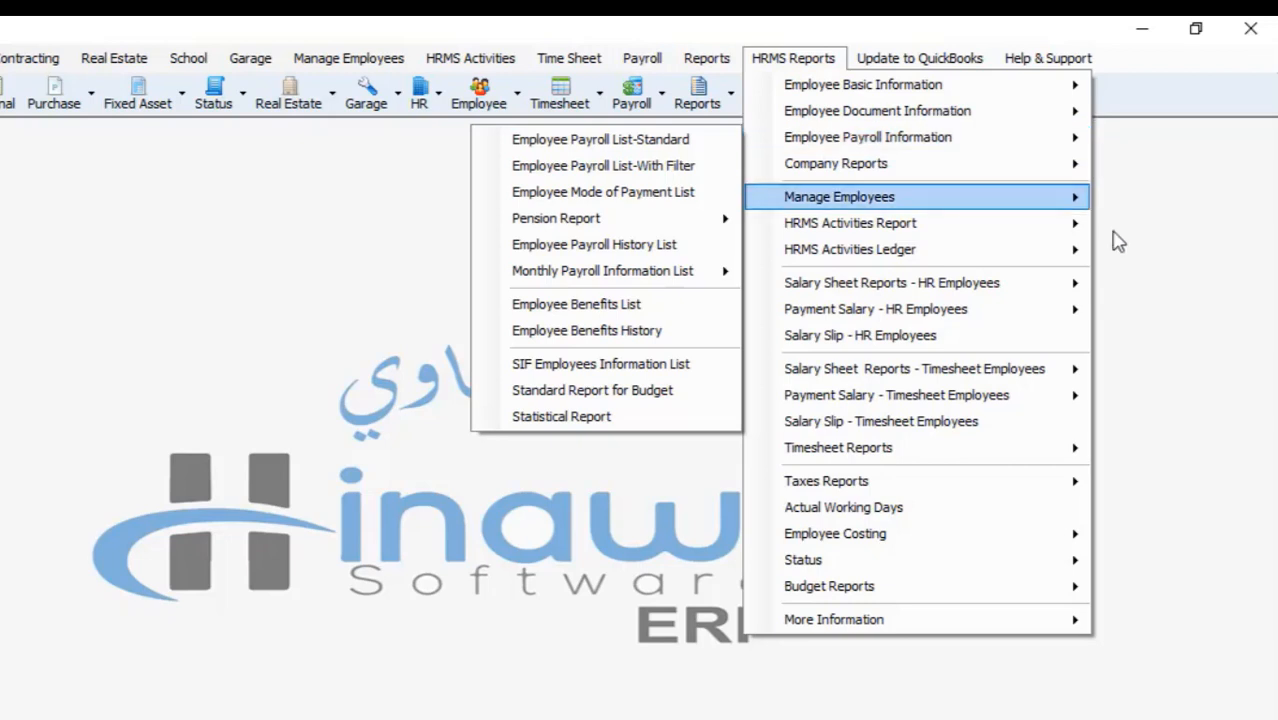
pyautogui.click(1209, 332)
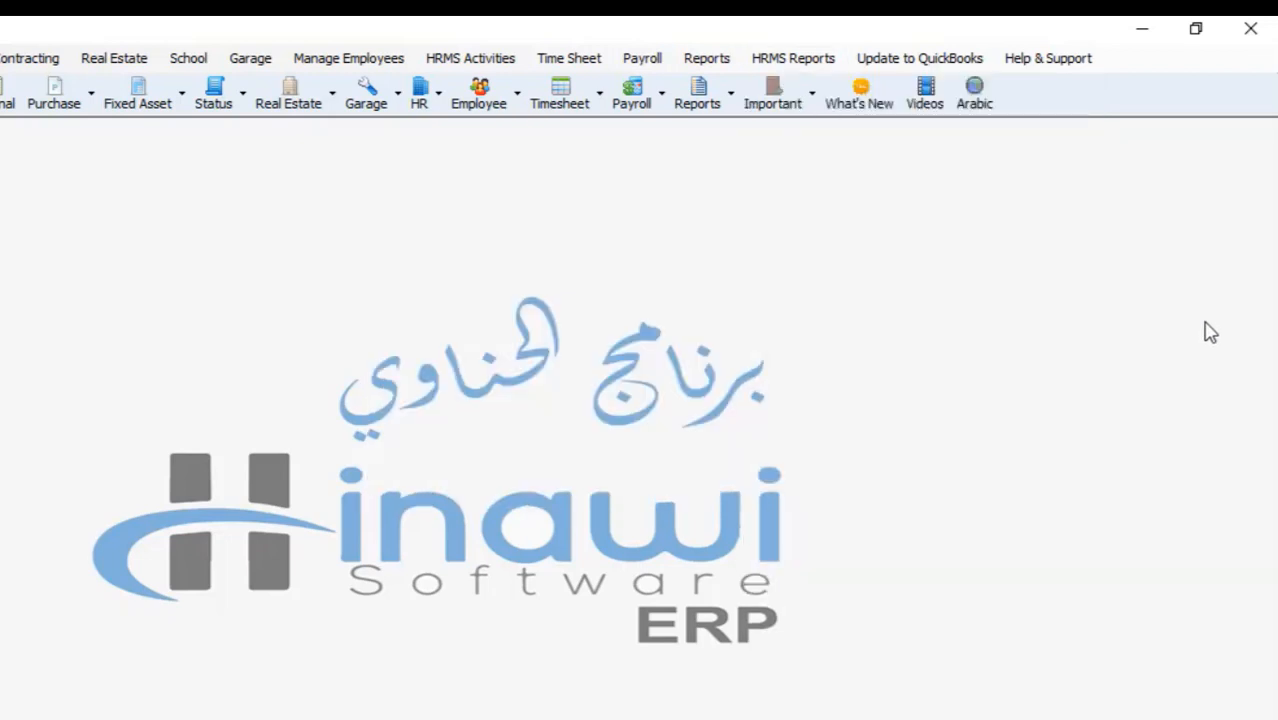